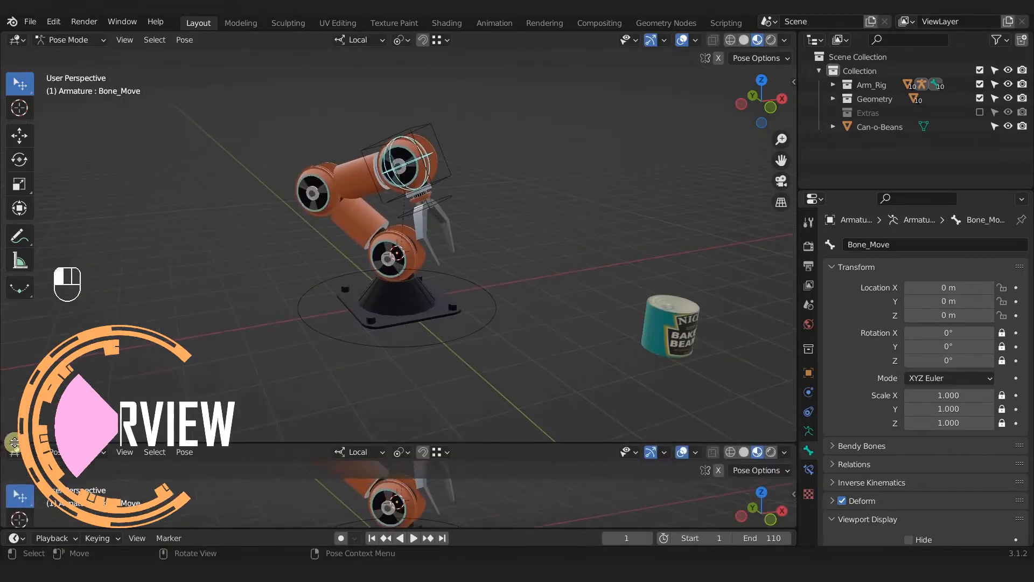
- Change the lower area to a Dope Sheet and turn on Auto Keying with the Location & Rotation keying set
left_click(16, 415)
left_click(205, 274)
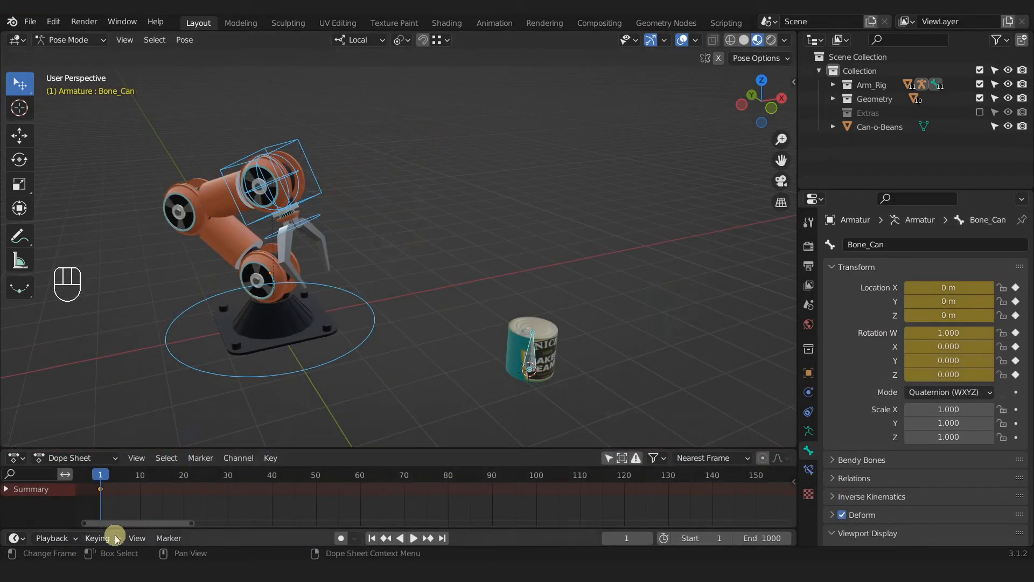
left_click(114, 538)
left_click(107, 466)
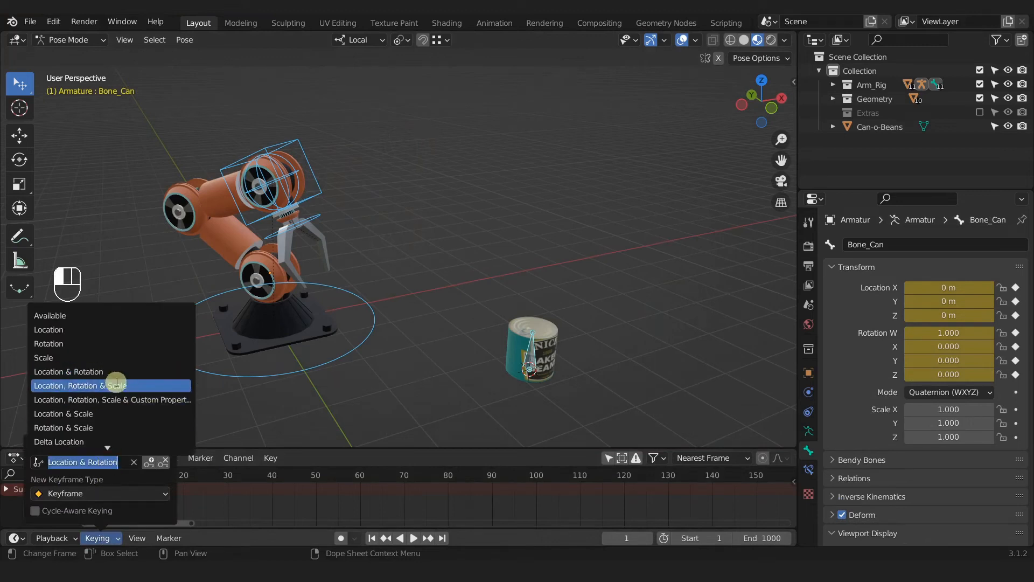
left_click(341, 538)
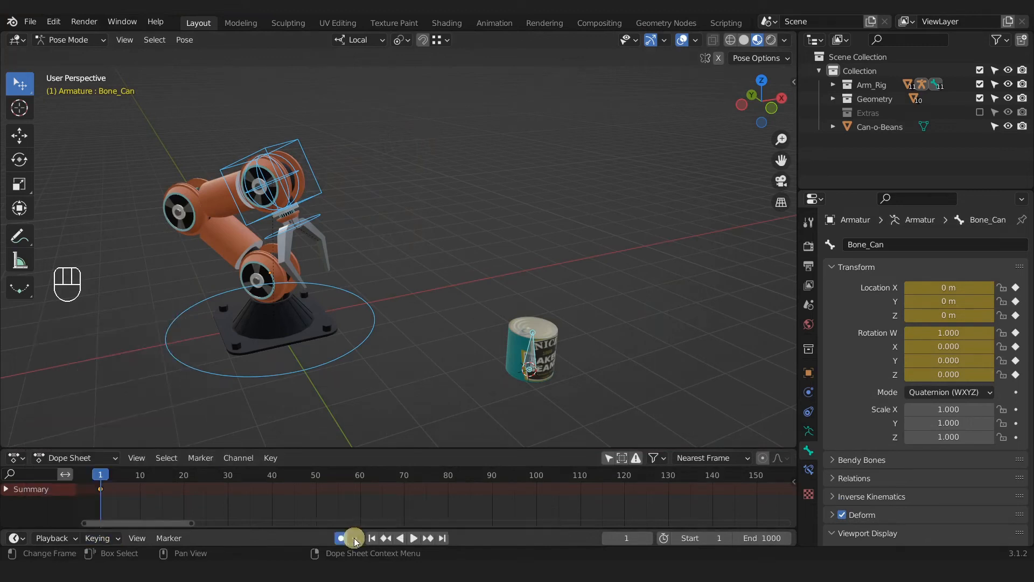
left_click(354, 538)
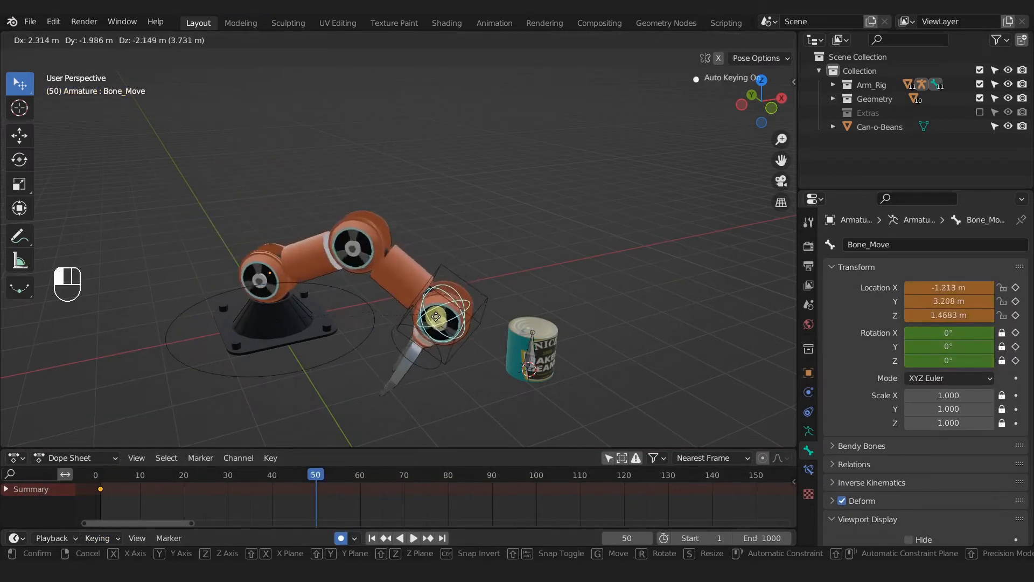
- Move Bone_Move down toward the bean can at frame 50 and play back the reach-and-grab motion
left_click(461, 337)
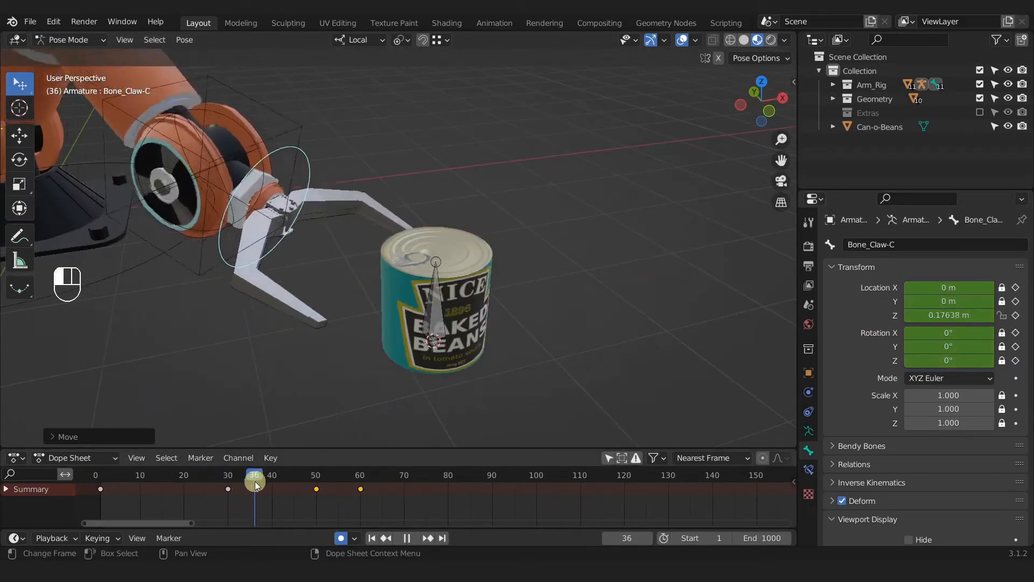
left_click_drag(256, 503, 203, 501)
key("space")
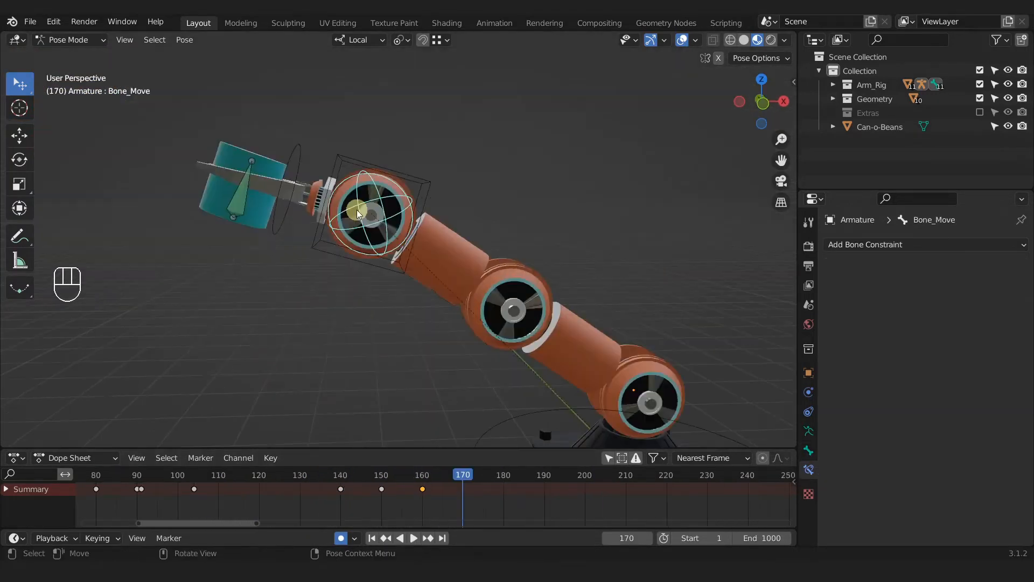
- Pose Bone_Move at frames 170 and 94 while the claw holds the can, and scrub through the animation
left_click_drag(365, 222, 297, 181)
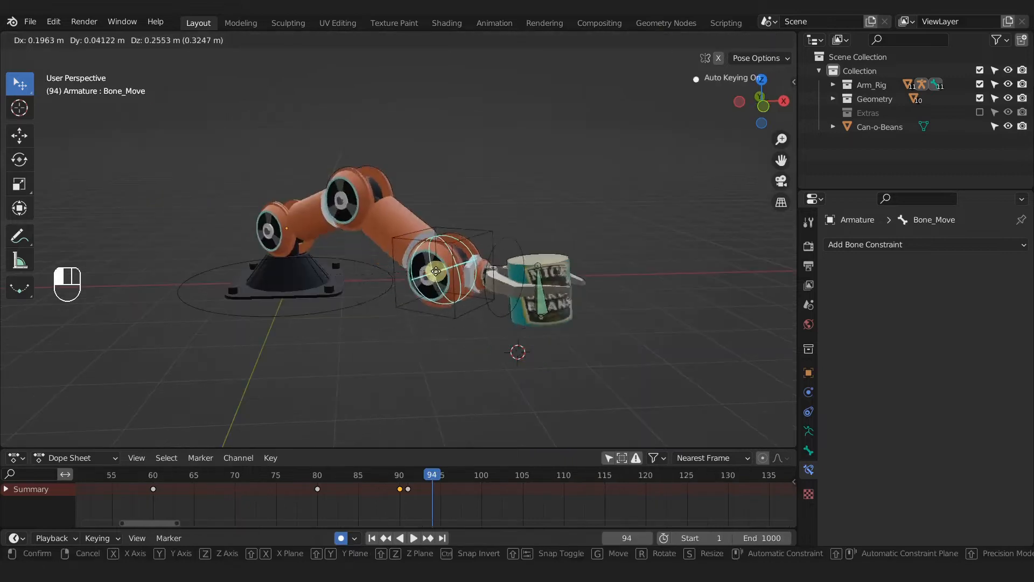
left_click_drag(434, 273, 387, 235)
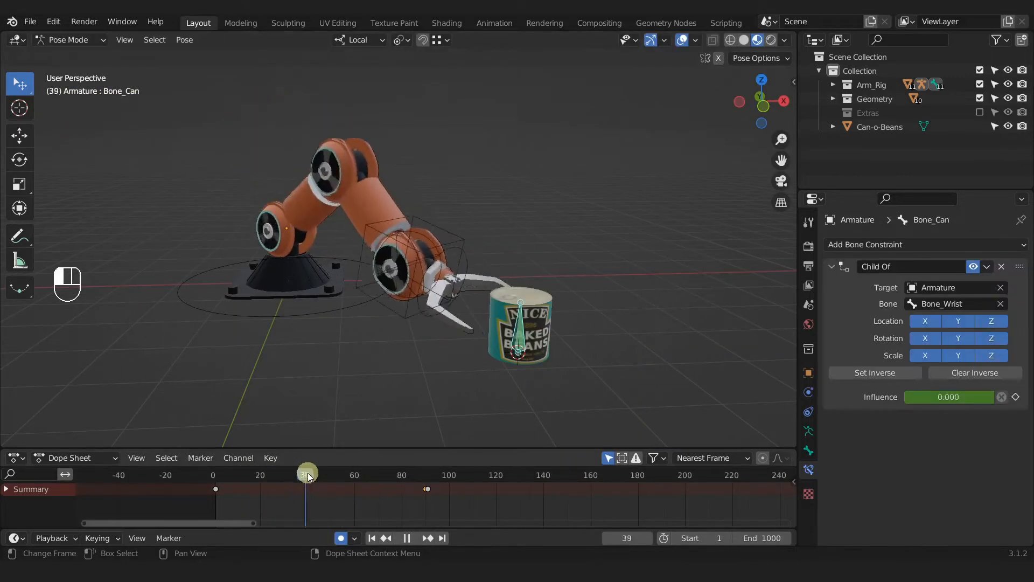
left_click_drag(307, 474, 432, 474)
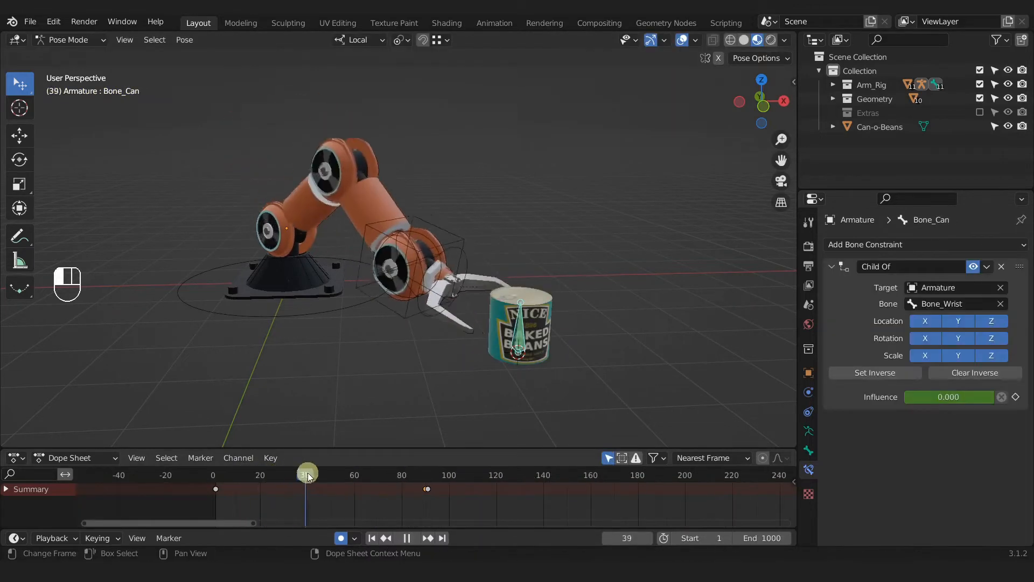
left_click_drag(307, 474, 247, 477)
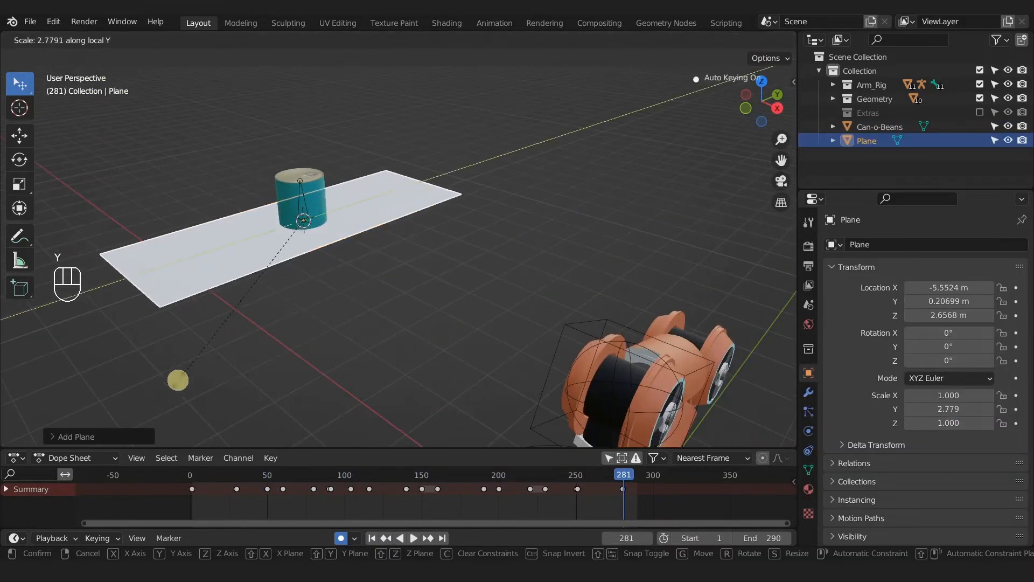
- Extrude the whole plane under the can about 0.04 m downward into a thin slab and play the animation
key("a")
key("e")
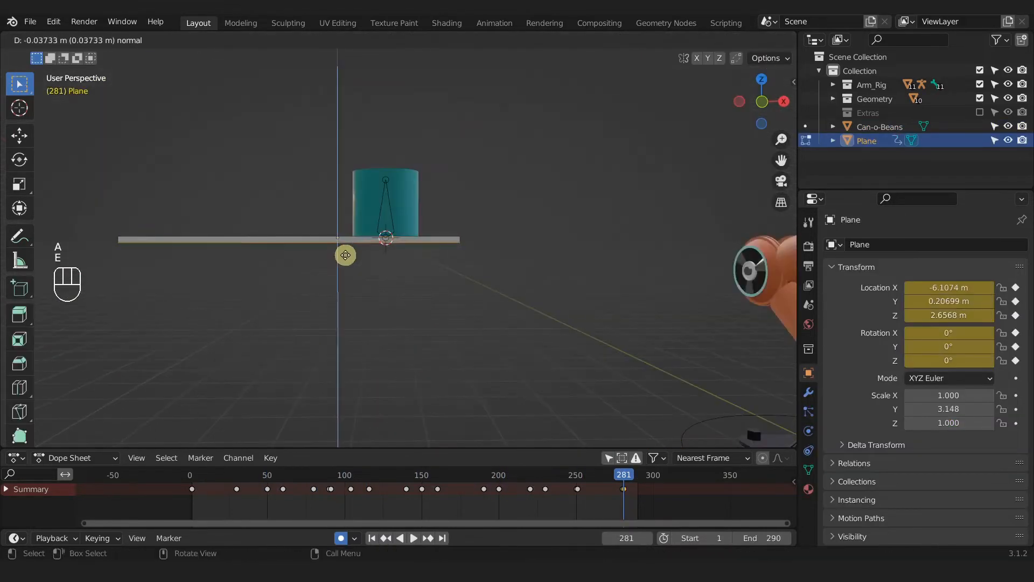
left_click(345, 254)
middle_click_drag(365, 284, 428, 226)
key("space")
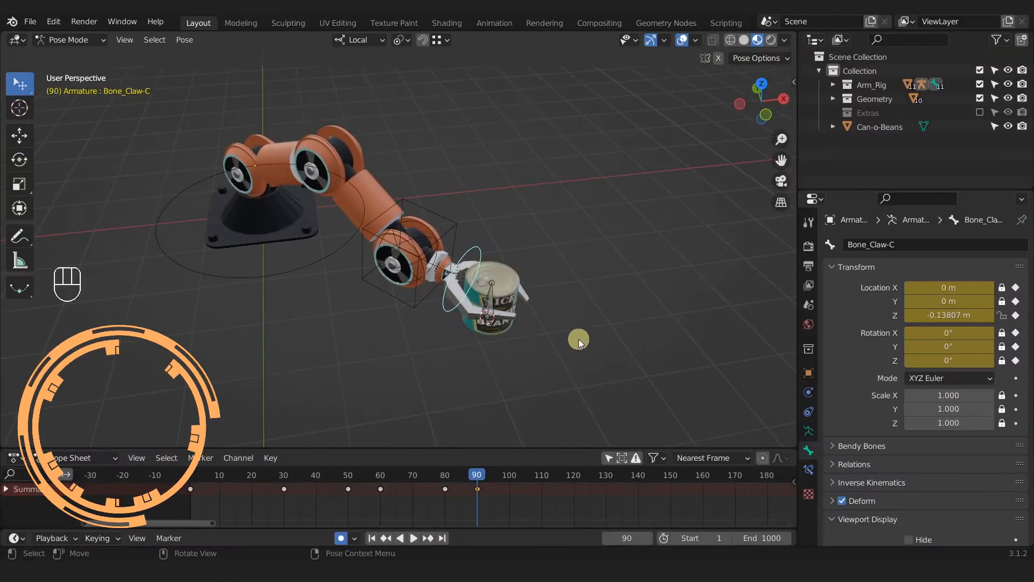
- Add a Child Of constraint to Bone_Can, targeting the Armature and its Bone_Wrist bone
left_click(489, 296)
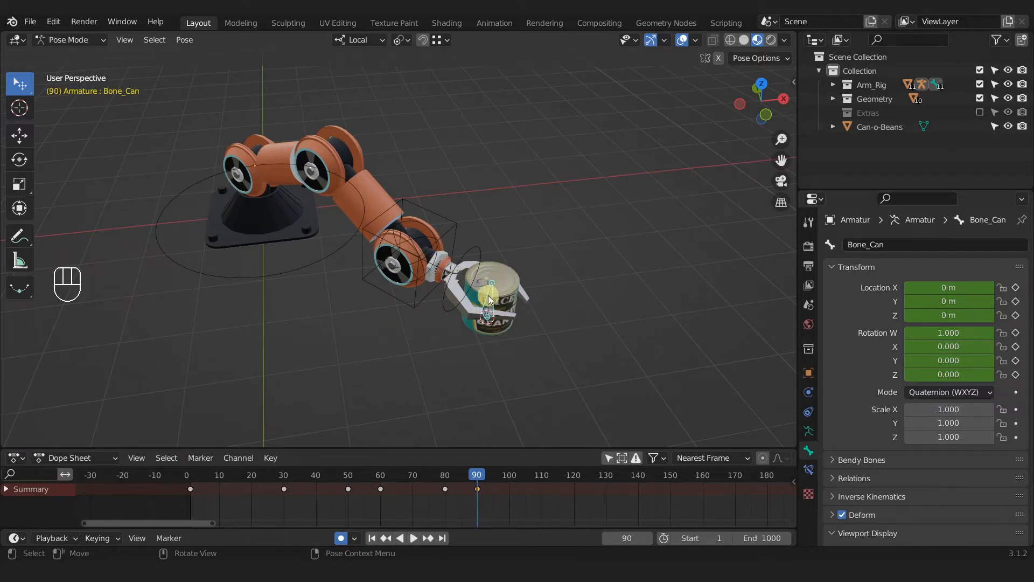
left_click(810, 470)
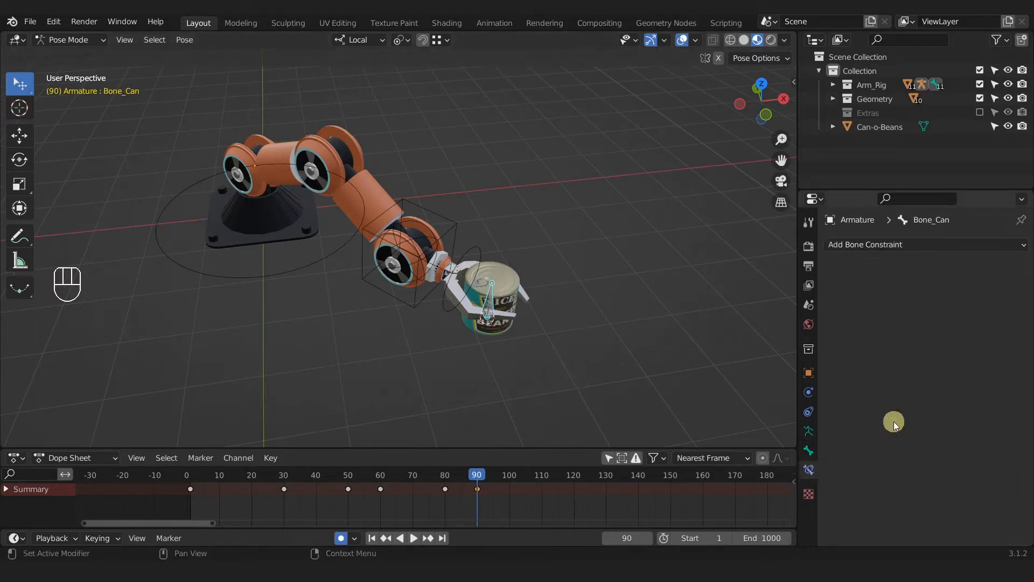
left_click(902, 244)
left_click(969, 316)
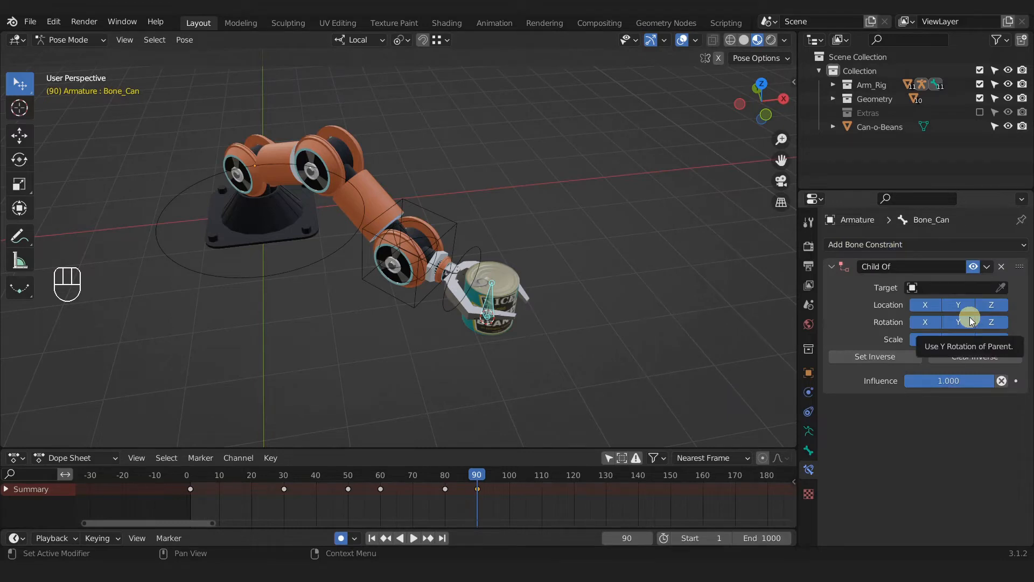
left_click(955, 287)
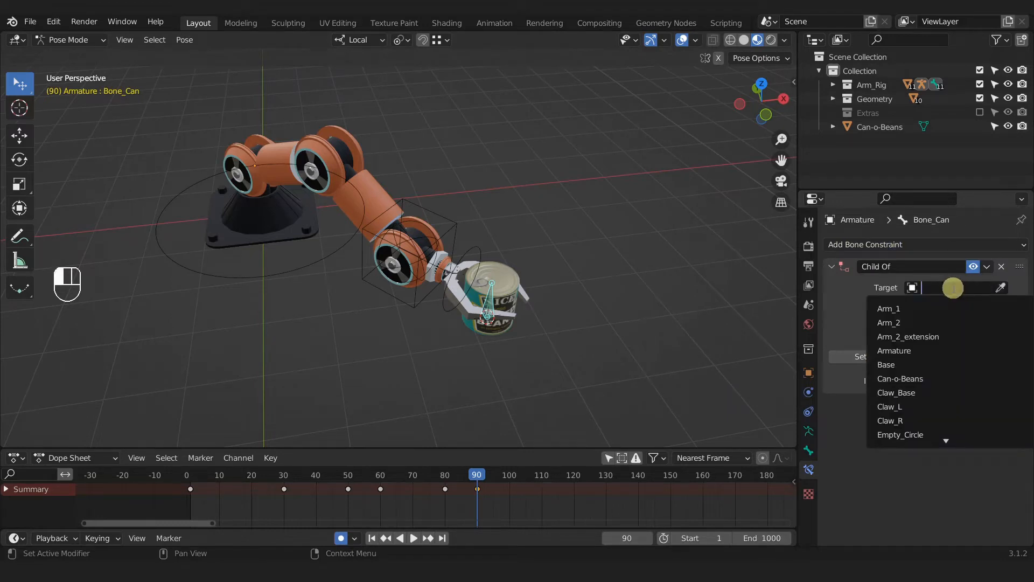
left_click(891, 351)
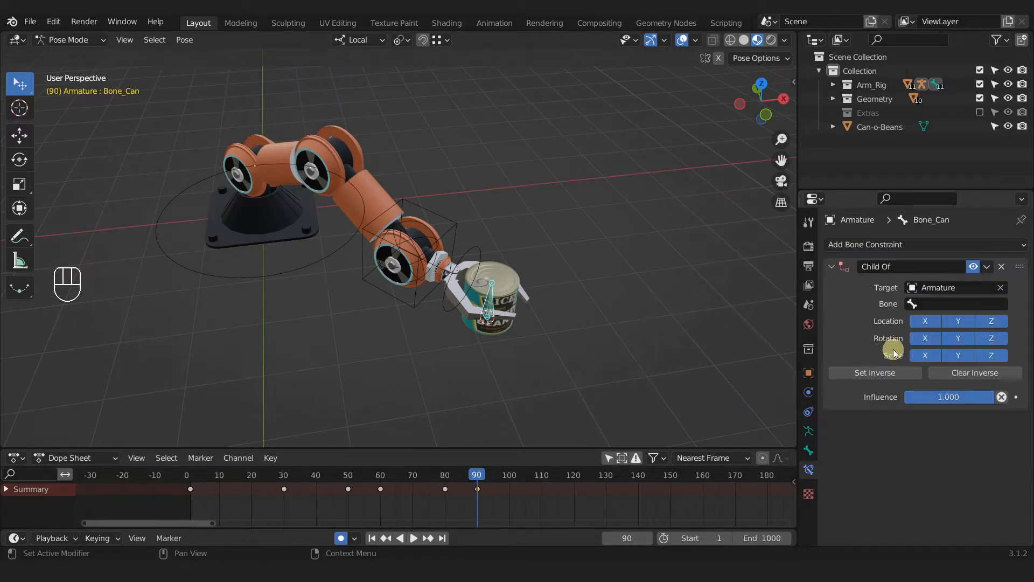
left_click(934, 304)
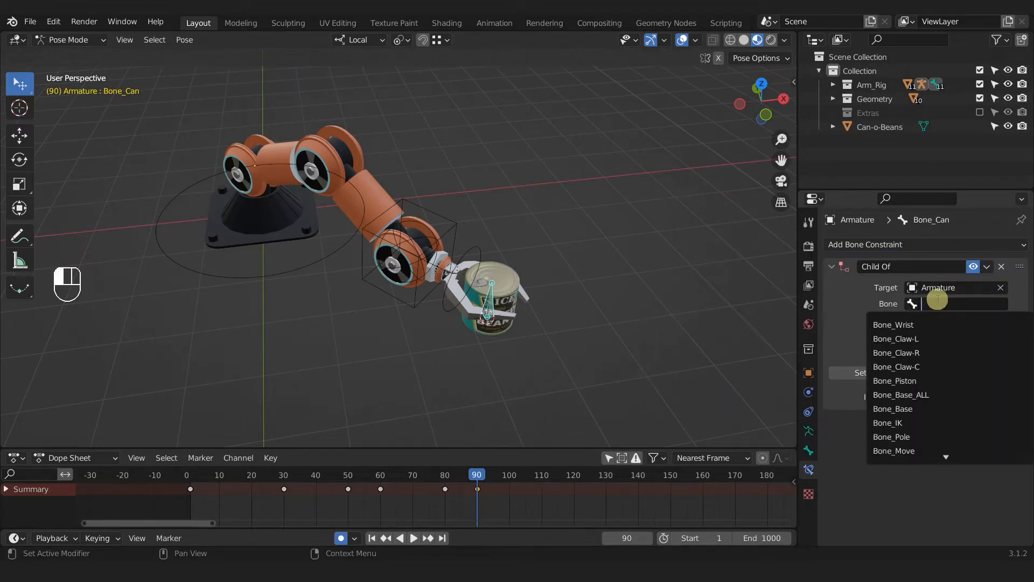
left_click(900, 323)
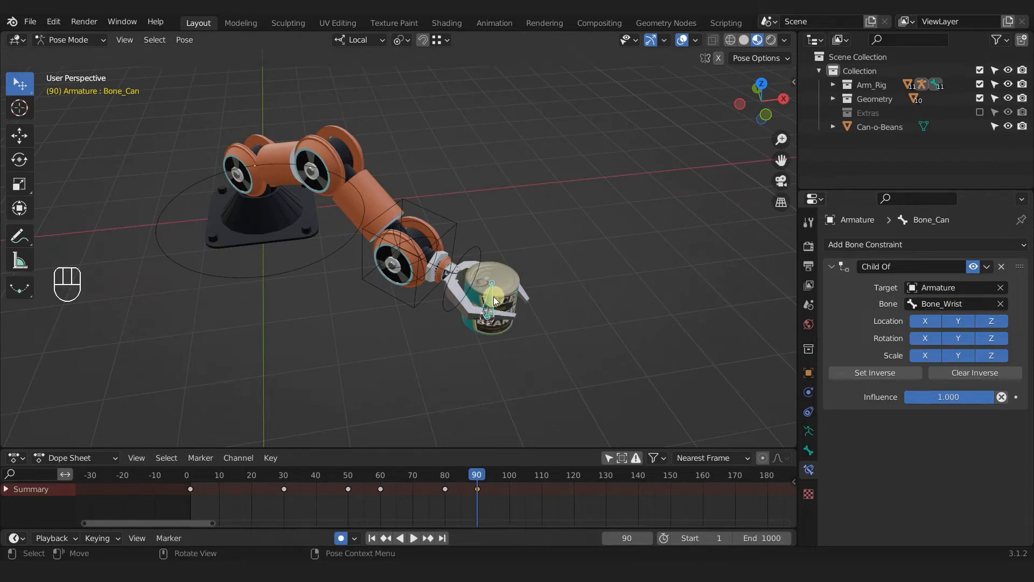
- Set the Child Of influence on Bone_Can to 0.000 and keyframe it at frame 90
left_click_drag(436, 481, 469, 492)
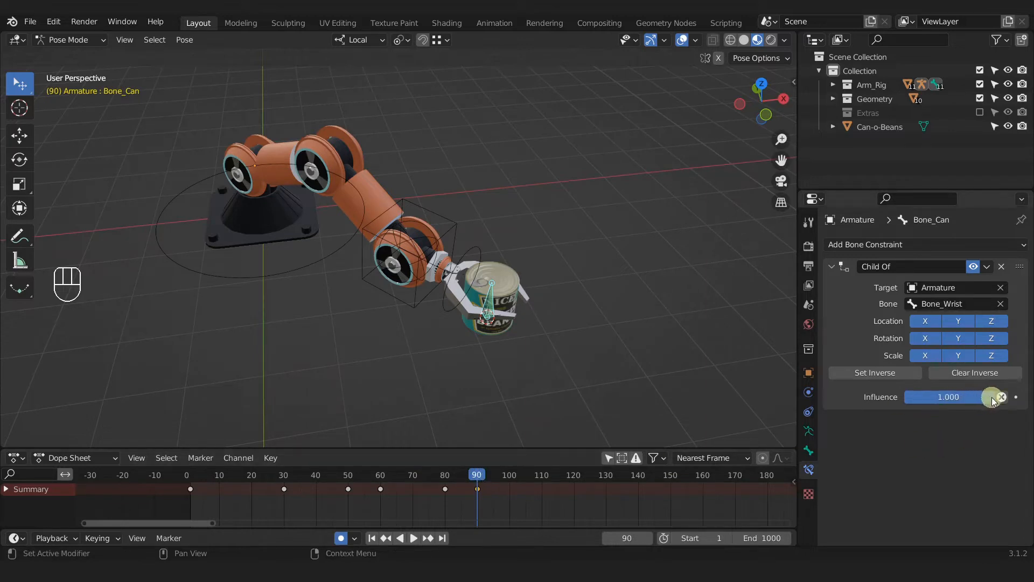
left_click_drag(993, 399, 919, 399)
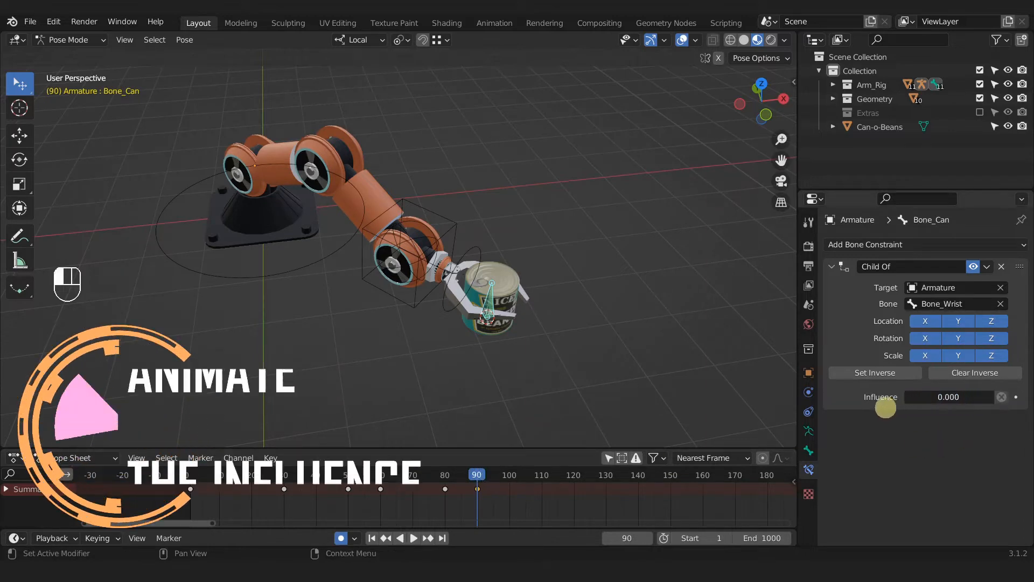
left_click(1016, 397)
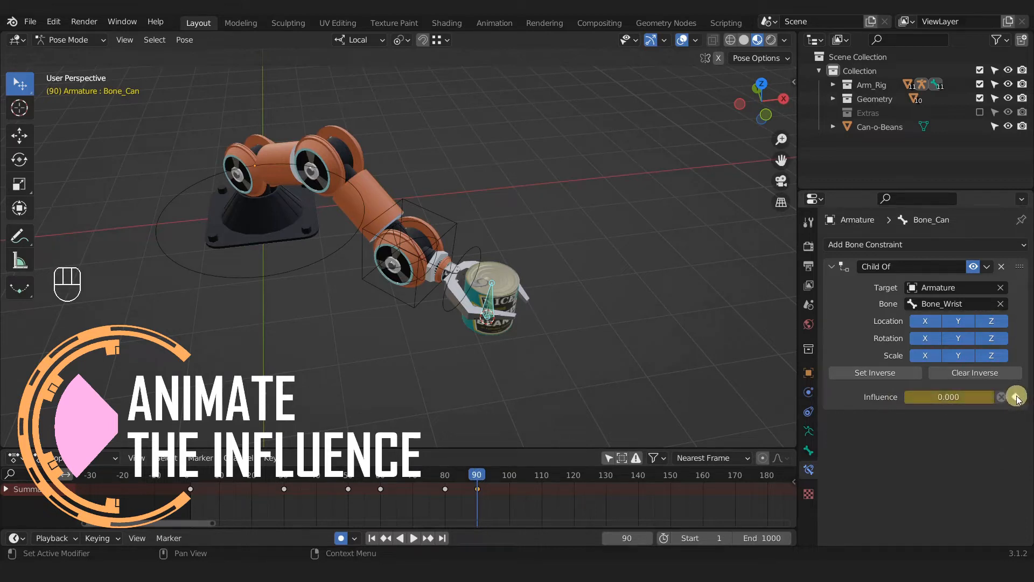
- Advance to frame 91, set Bone_Can's Child Of influence to 1.000 and keyframe it
mouse_move(476, 477)
left_mouse_down()
mouse_move(191, 477)
mouse_move(462, 488)
left_mouse_up()
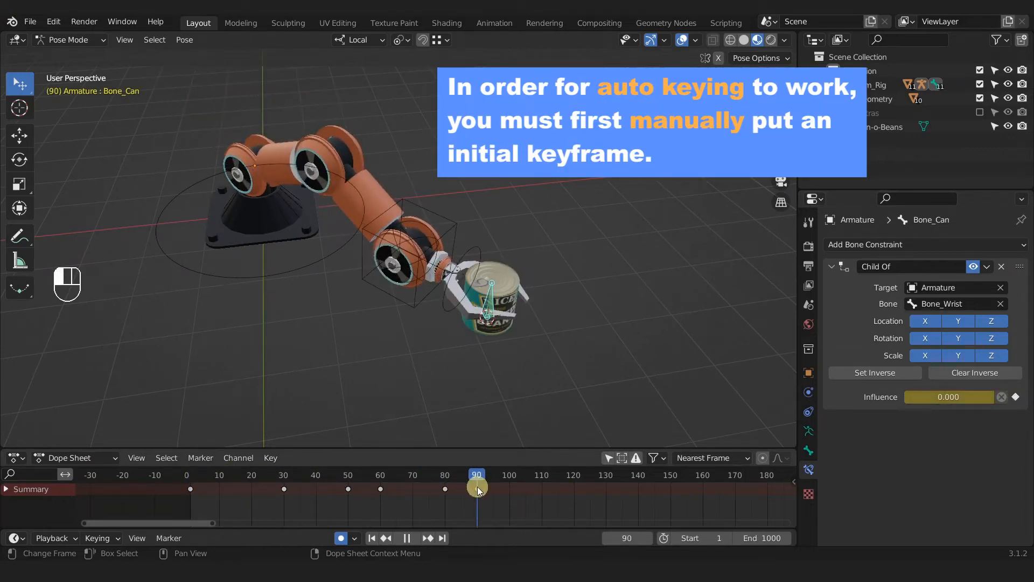
middle_click_drag(477, 489, 404, 472, "ctrl")
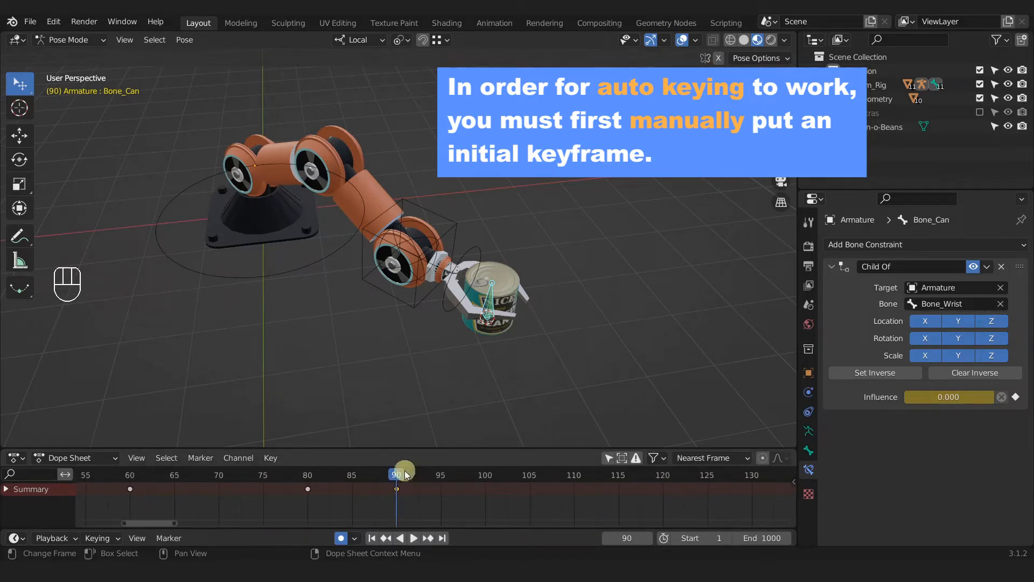
left_click(648, 538)
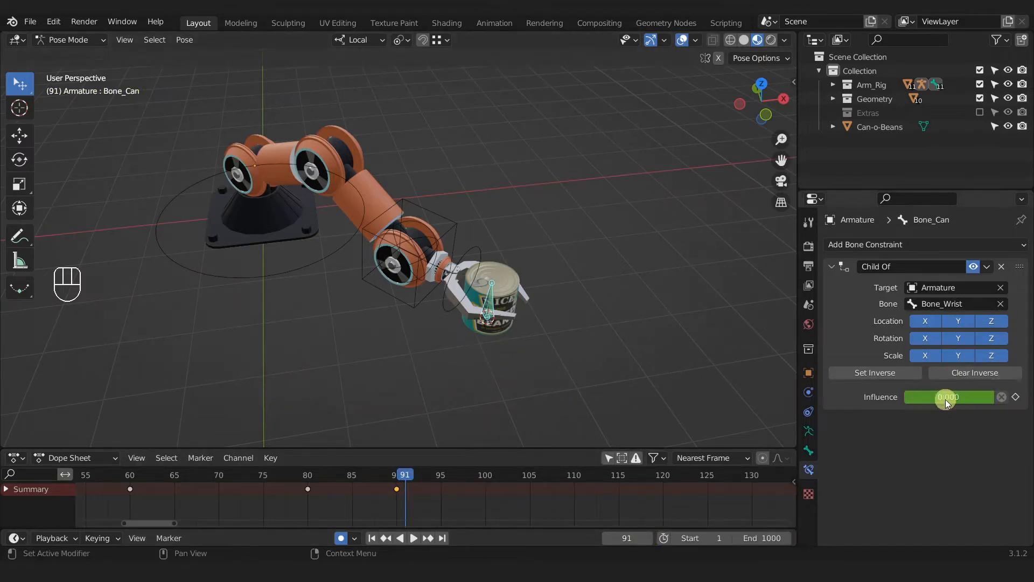
left_click_drag(912, 398, 958, 398)
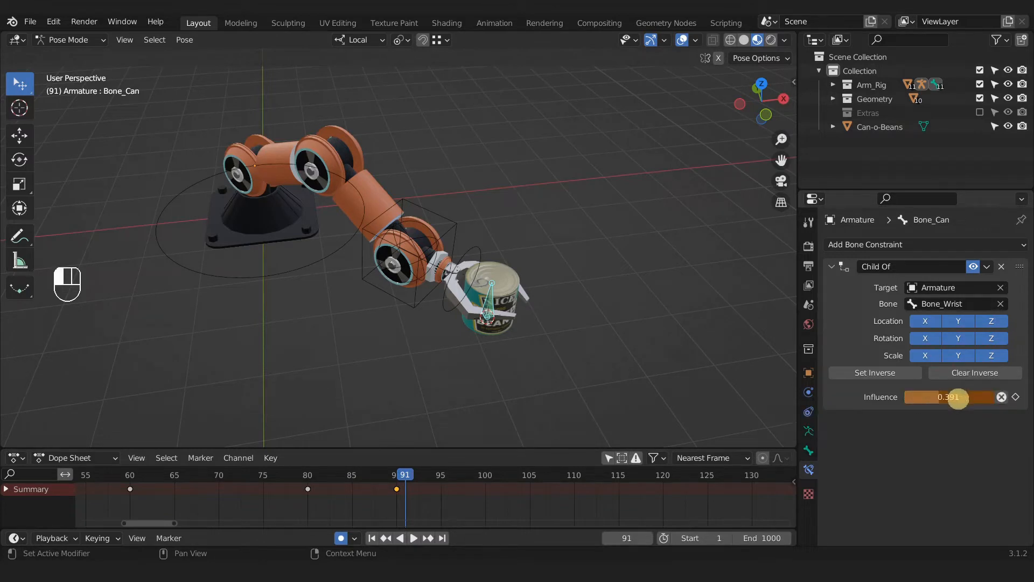
left_click(1016, 397)
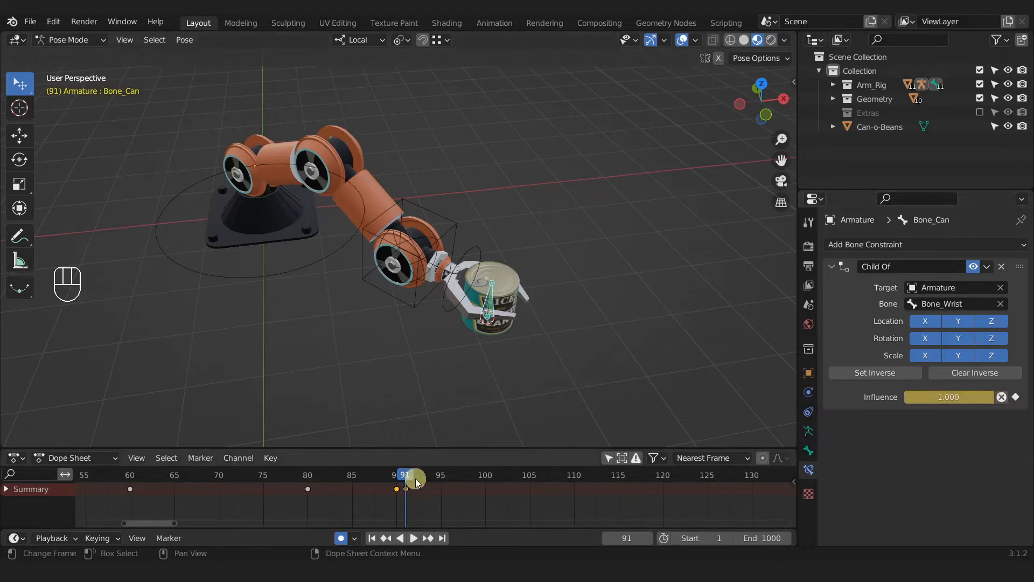
left_click_drag(407, 478, 406, 479)
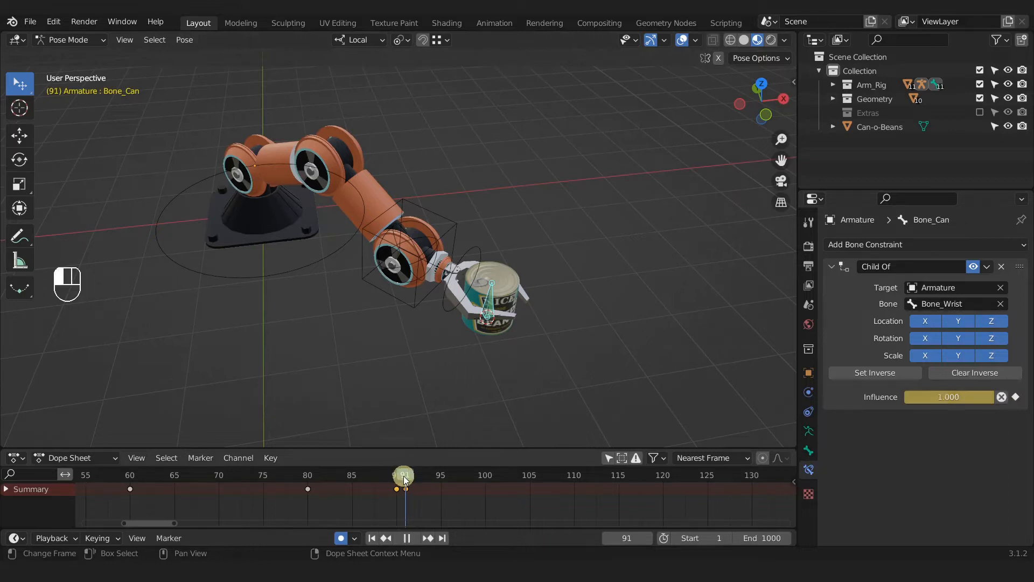
- Test whether the can follows the claw by moving Bone_Move up and rotating Bone_Wrist, and revert both changes
left_click(407, 270)
left_click_drag(406, 269, 419, 197)
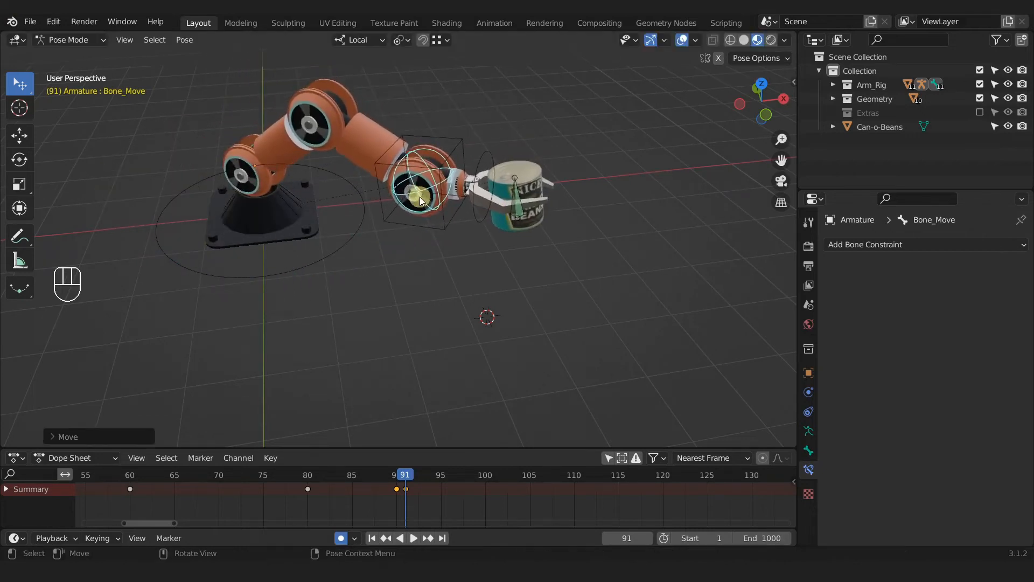
left_click(443, 227)
key("r")
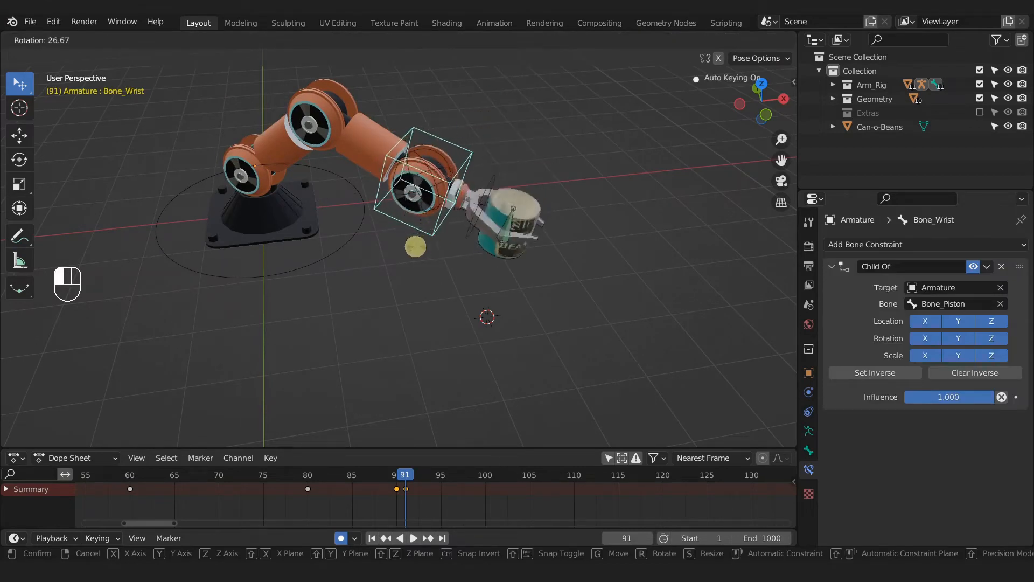
left_click(435, 248)
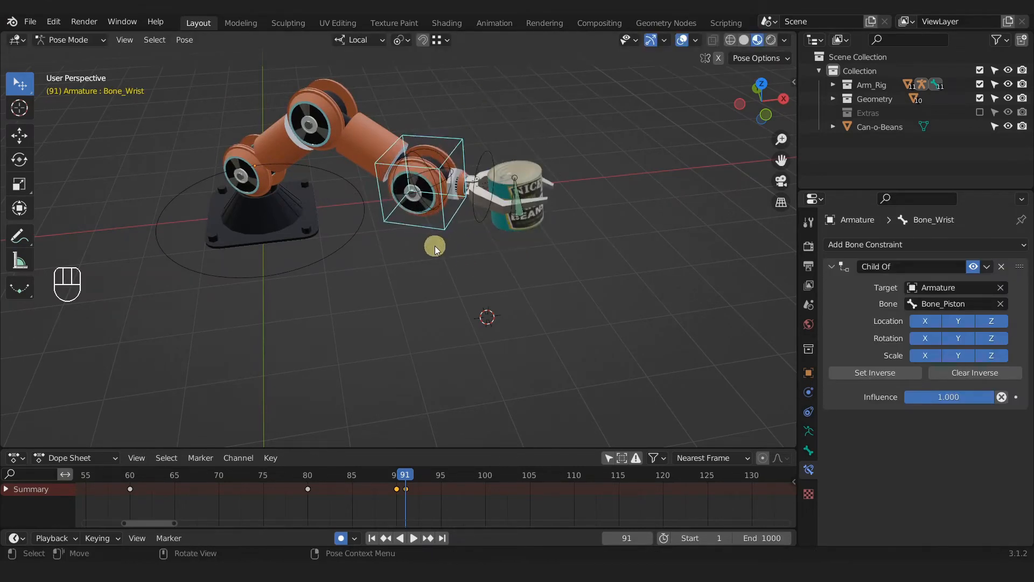
key("ctrl+z")
key("ctrl+z")
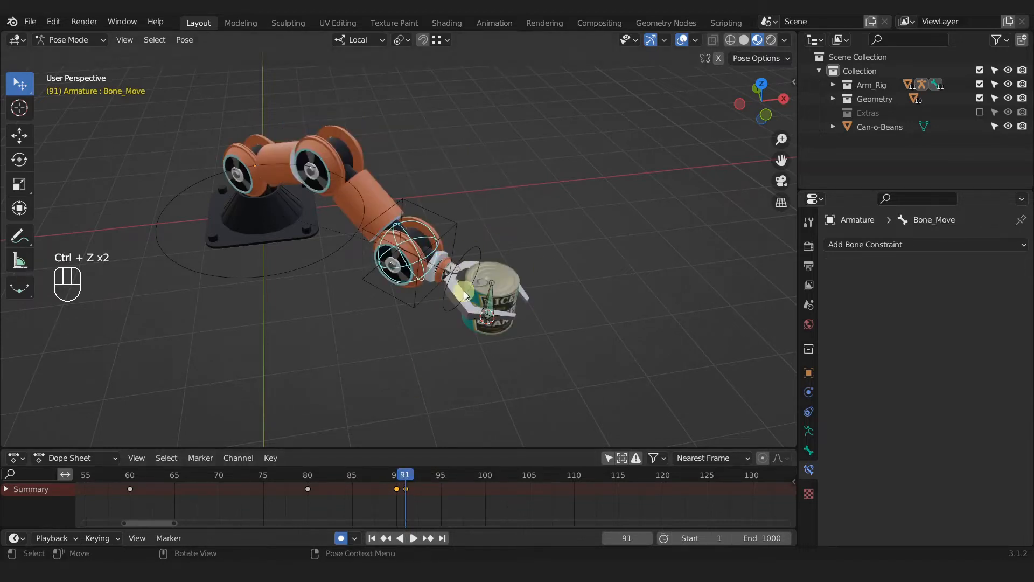
- Go to frame 120 and swing Bone_Move with the gripped can across to the opposite side of the robot base
left_click(416, 300)
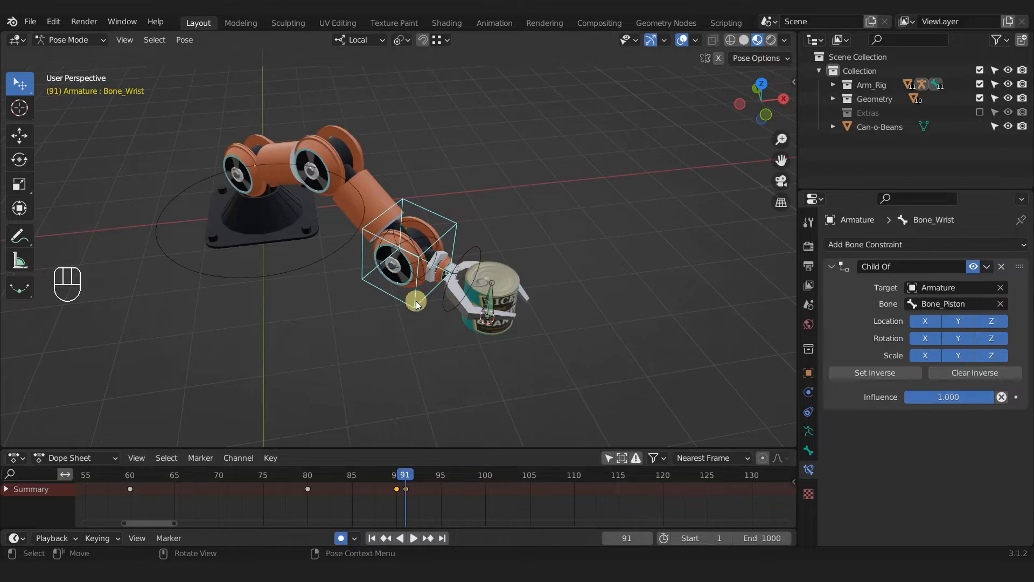
scroll(440, 489, "down", 2)
scroll(421, 477, "up", 3)
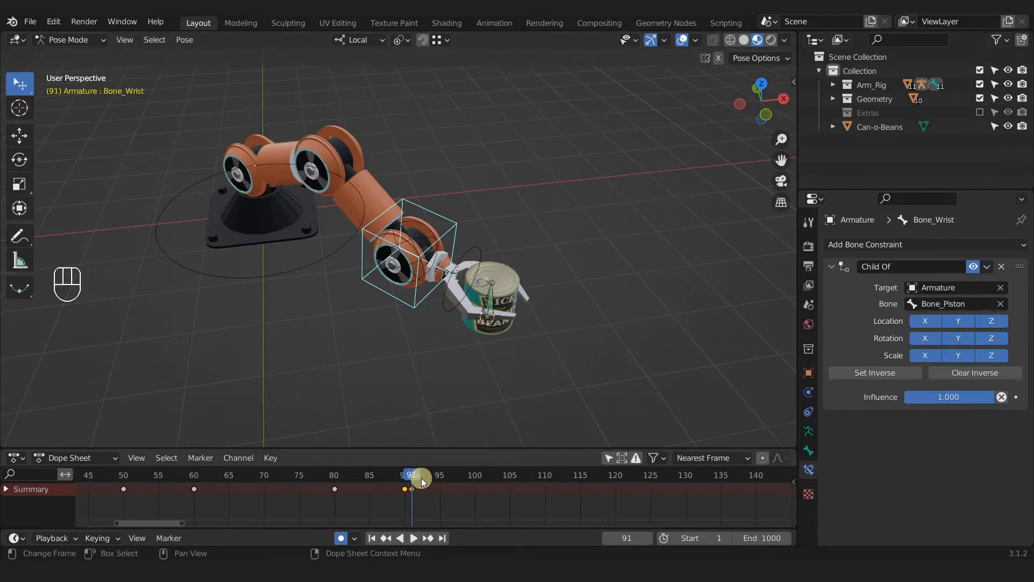
scroll(406, 480, "down", 2)
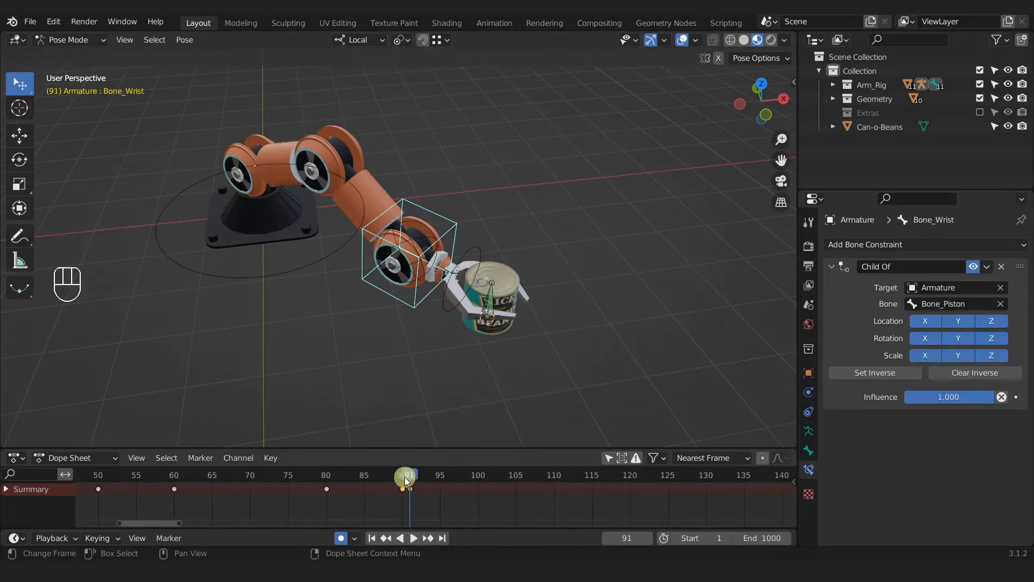
left_click_drag(409, 478, 600, 478)
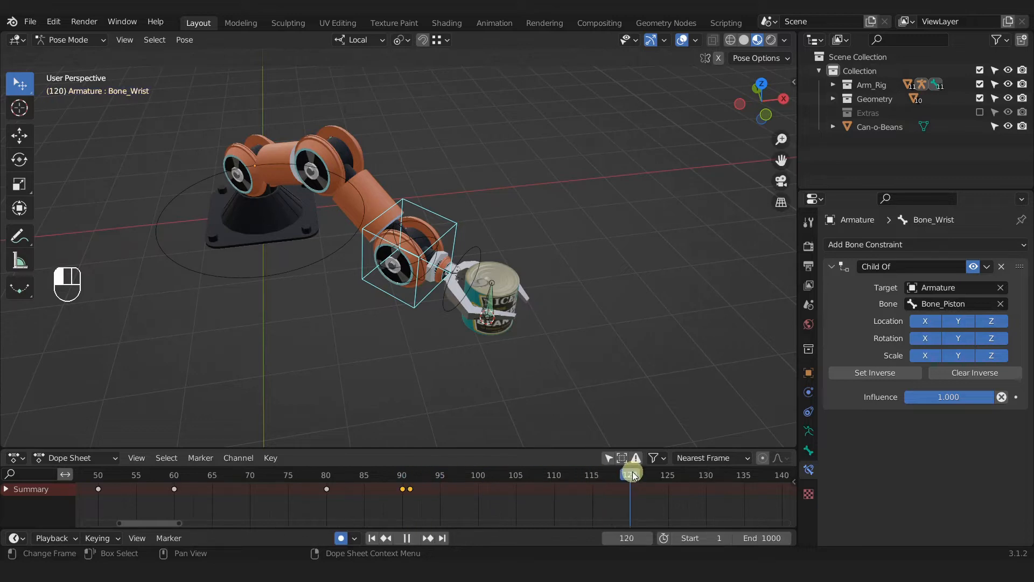
middle_click_drag(530, 375, 533, 314)
left_click_drag(540, 334, 259, 205)
middle_click_drag(277, 242, 372, 271, "shift")
middle_click_drag(373, 270, 380, 293)
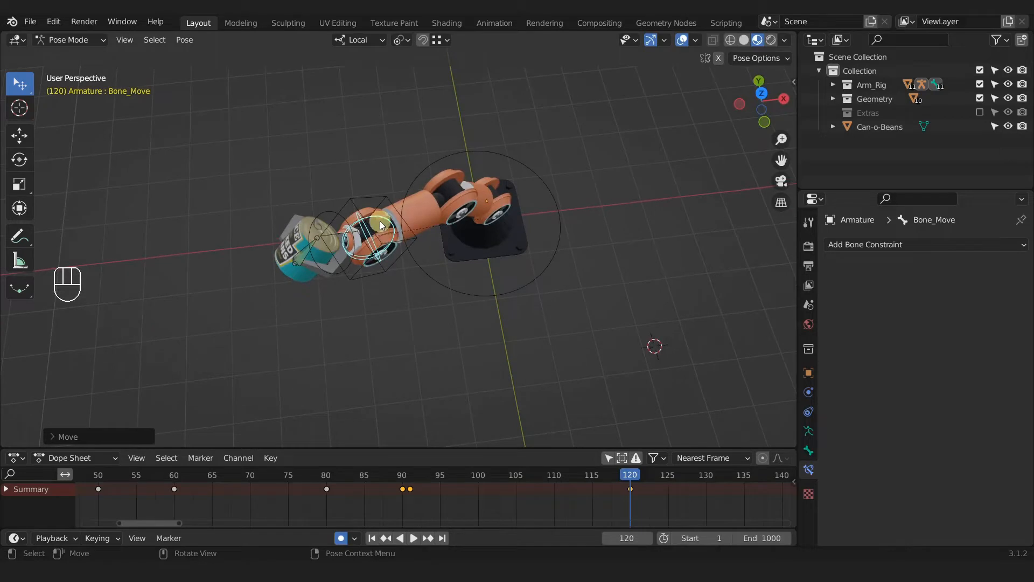
- Move Bone_Move in the top view so the arm lines up along the negative X axis
key("KP_7")
key("g")
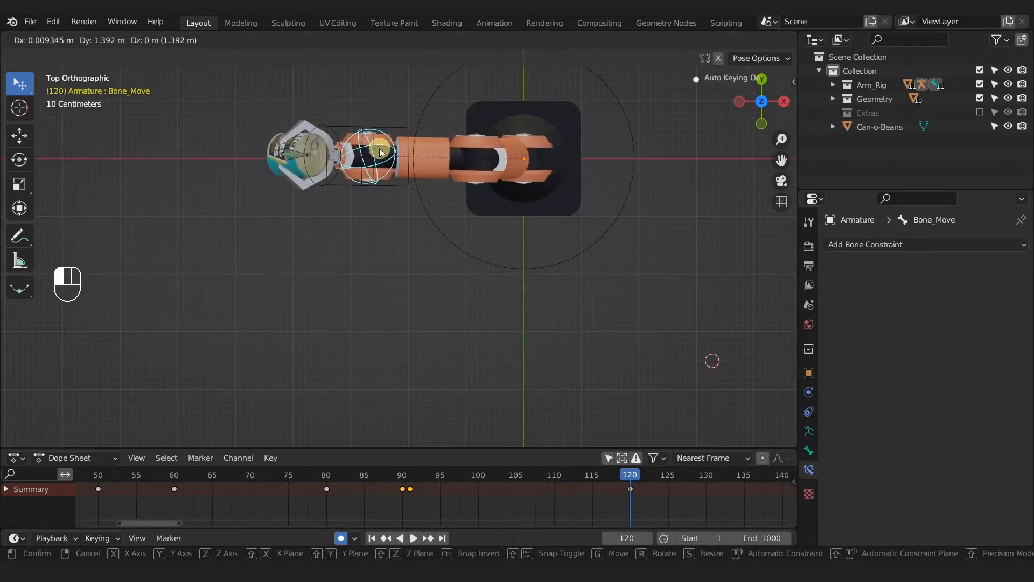
left_click(380, 149)
- Raise Bone_Move at frame 120 until the arm reaches diagonally upward and holds the can high above the floor
middle_click_drag(389, 296, 442, 319)
middle_click_drag(436, 307, 419, 268)
middle_click_drag(419, 269, 412, 274, "shift")
left_click_drag(364, 212, 343, 192)
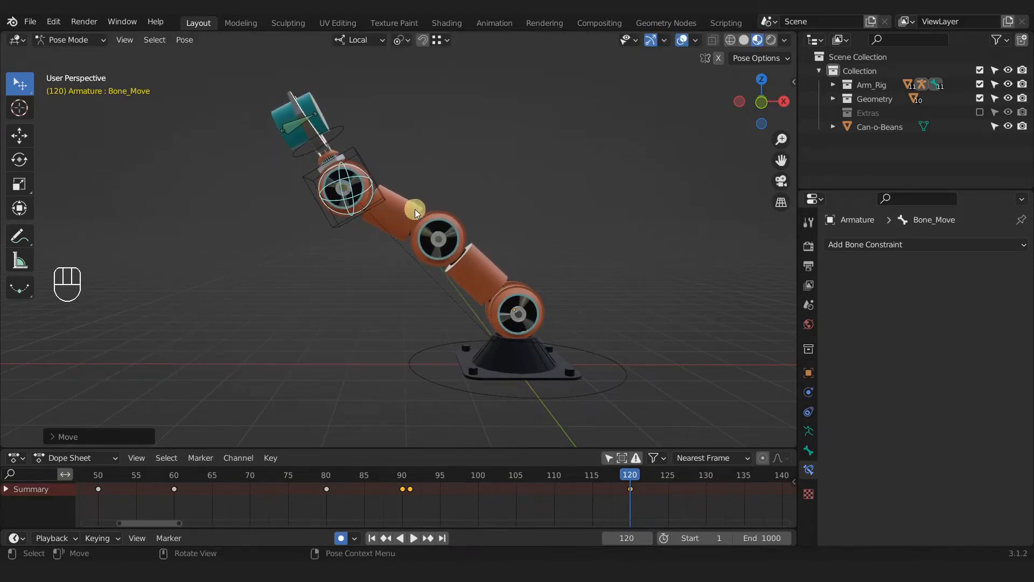
scroll(415, 226, "up", 3)
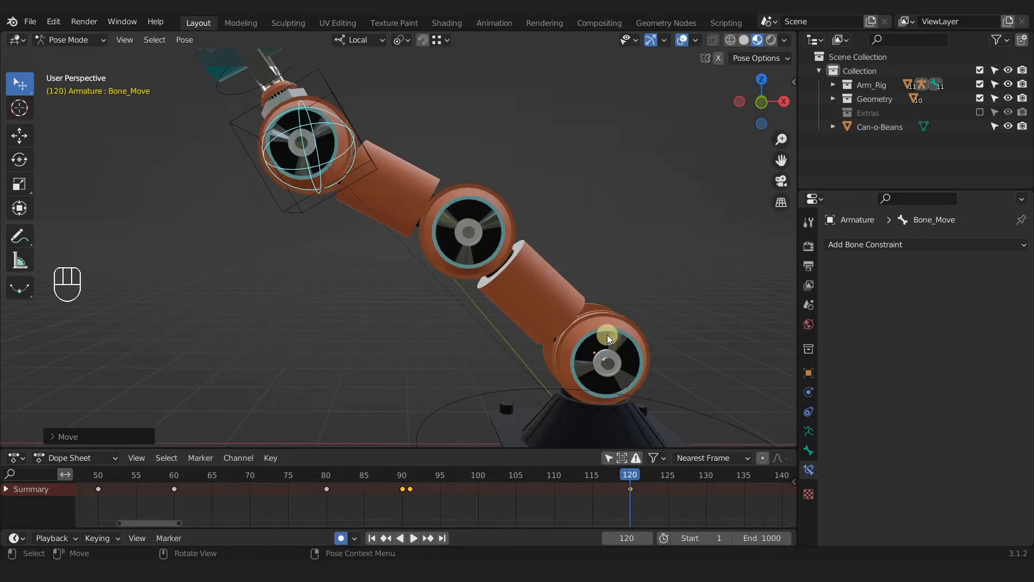
mouse_move(297, 158)
left_mouse_down()
mouse_move(299, 148)
mouse_move(308, 156)
left_mouse_up()
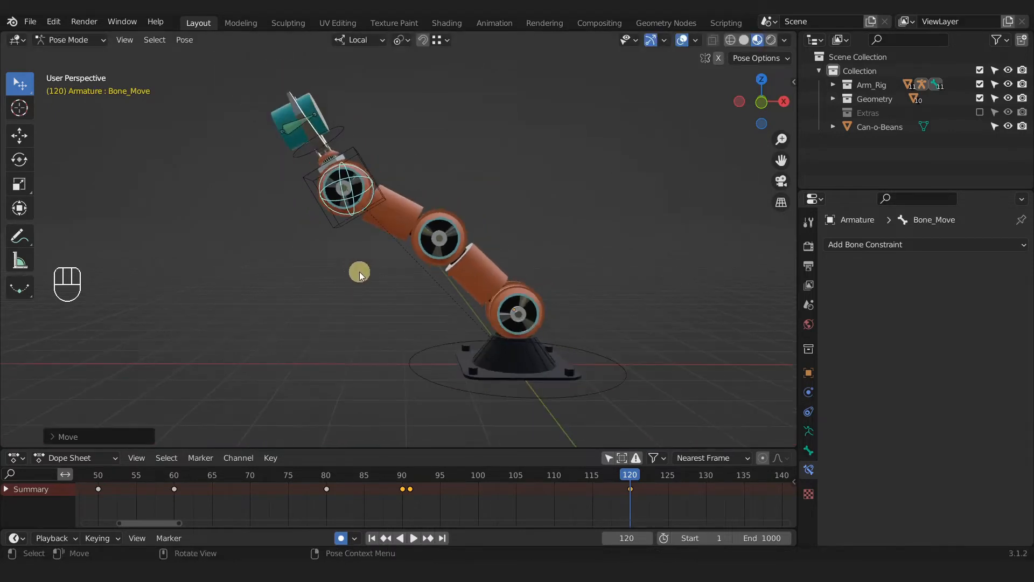
scroll(361, 273, "up", 1)
middle_click_drag(354, 265, 439, 283, "shift")
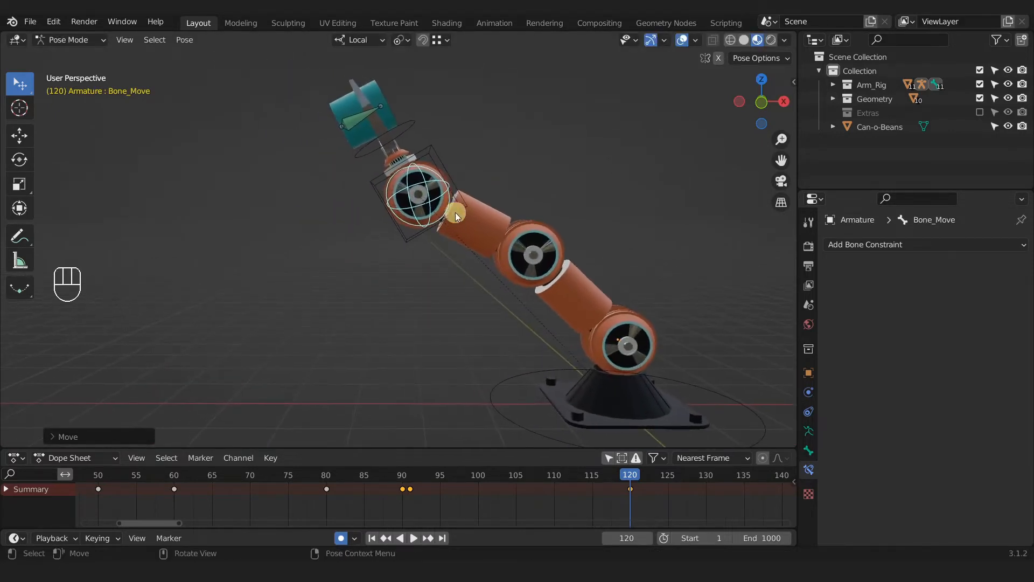
- Rotate Bone_Wrist about -45 degrees at frame 120 to bring the can nearly upright, and scrub through the lifting motion
left_click(460, 205)
key("r")
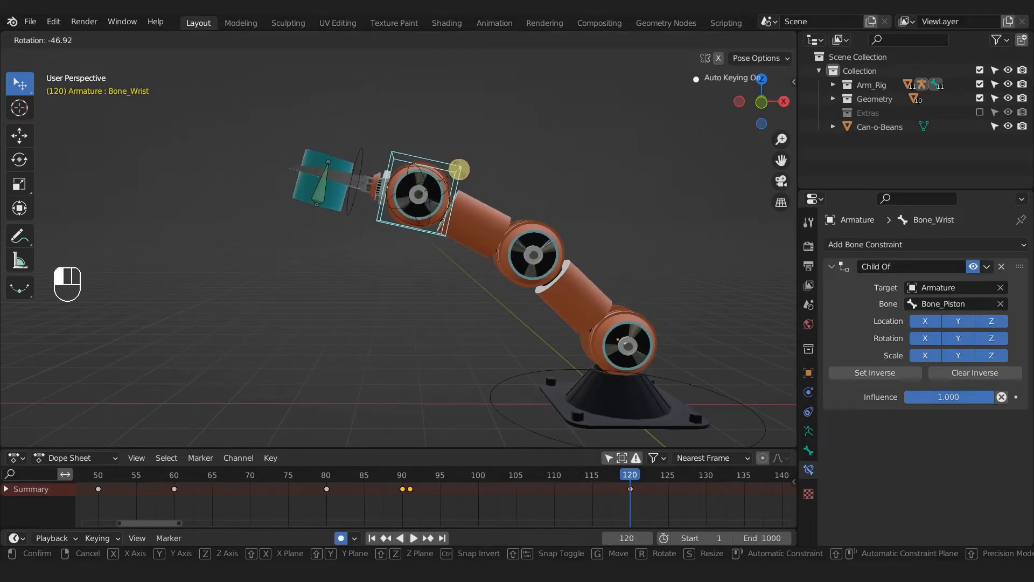
left_click(457, 166)
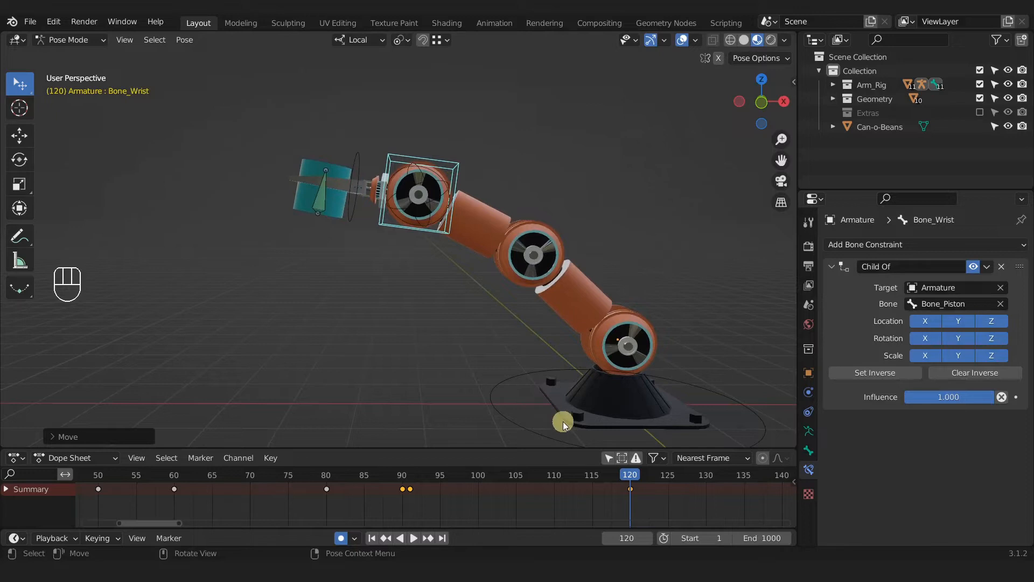
left_click_drag(619, 475, 332, 483)
scroll(492, 350, "down", 4)
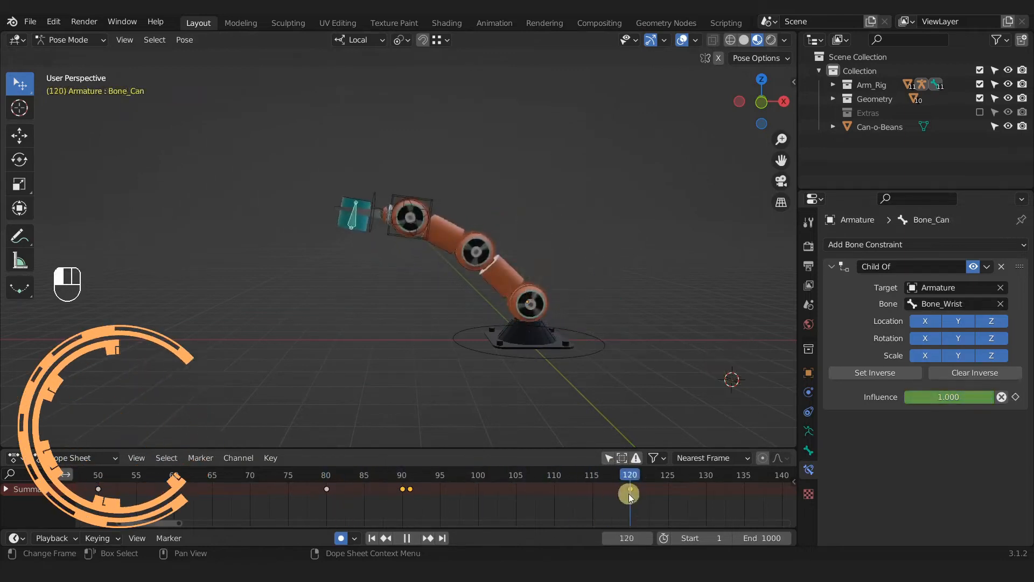
- Delete the keyframes at frame 120 in the Dope Sheet
mouse_move(630, 496)
left_mouse_down()
mouse_move(196, 494)
mouse_move(631, 509)
mouse_move(396, 519)
mouse_move(411, 517)
mouse_move(330, 512)
mouse_move(630, 509)
mouse_move(232, 506)
mouse_move(633, 502)
left_mouse_up()
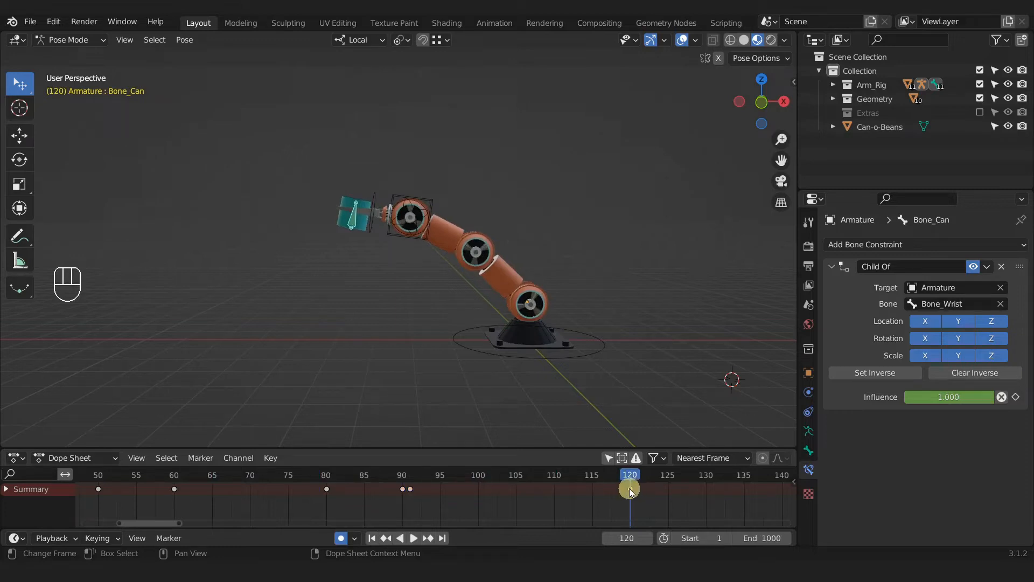
key("x")
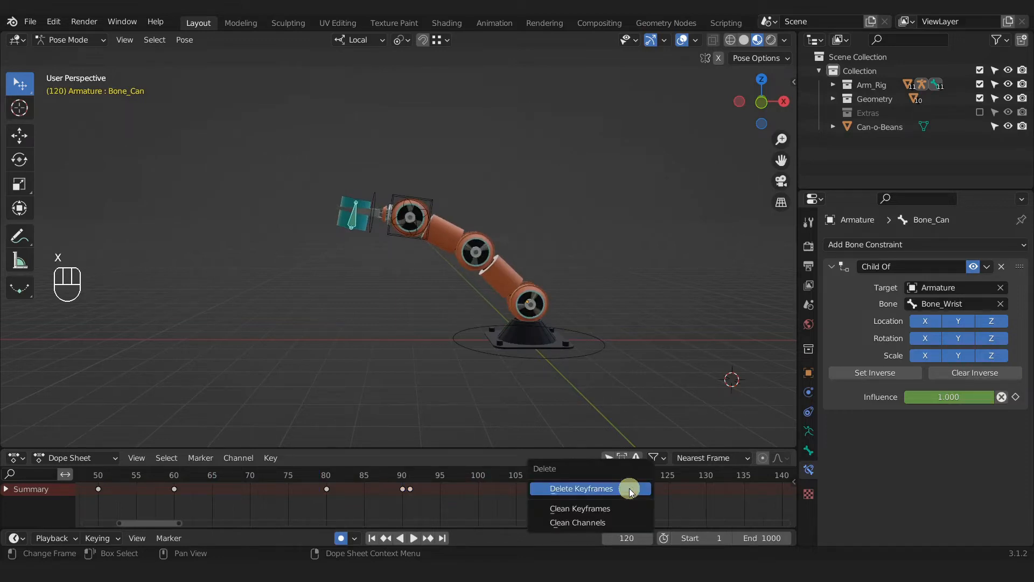
left_click(630, 488)
- Compare Bone_Can's Child Of influence and the can's position at frames 91 and 90
middle_click_drag(680, 378, 464, 471)
left_click_drag(463, 471, 411, 479)
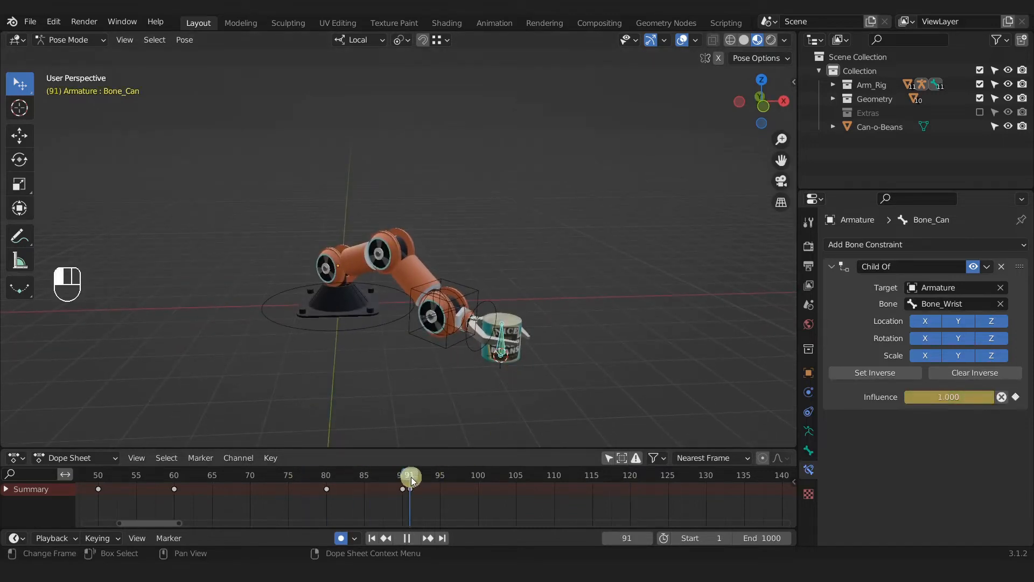
scroll(470, 355, "up", 2)
middle_click_drag(484, 329, 457, 301, "shift")
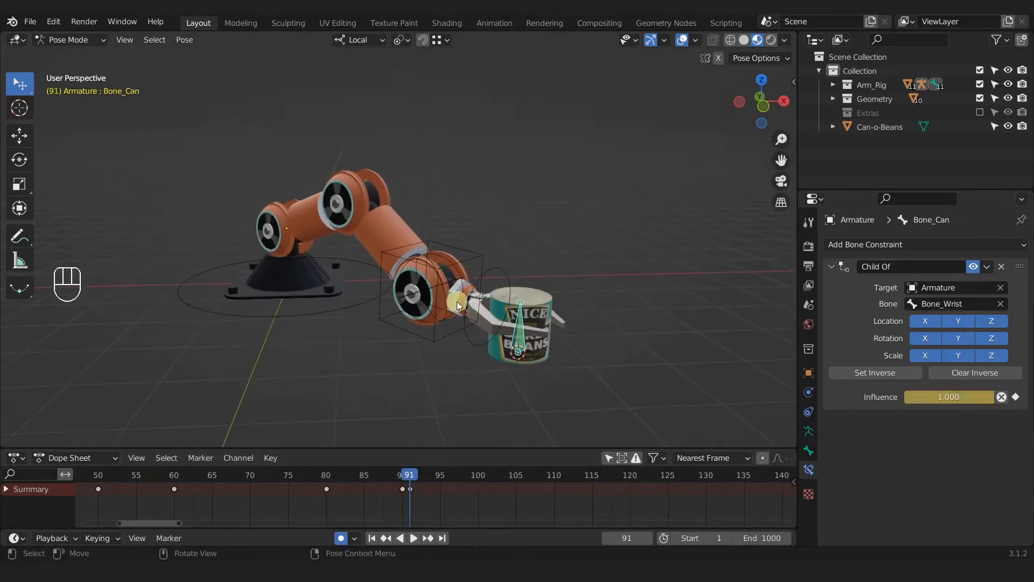
left_click_drag(411, 477, 405, 477)
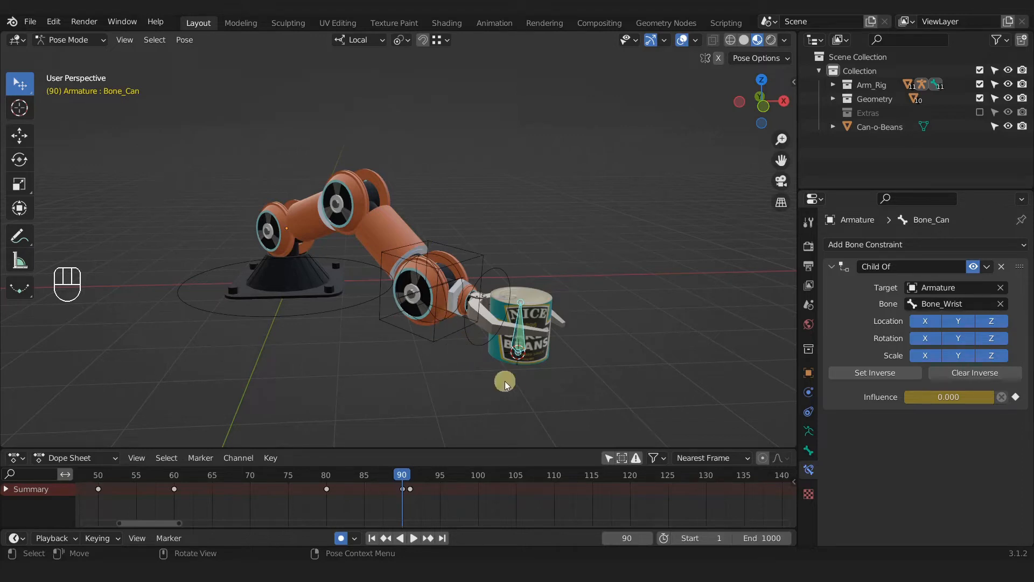
- Limit the Dope Sheet to selected bones and examine Bone_Move's keyframes up to frame 90
left_click(609, 459)
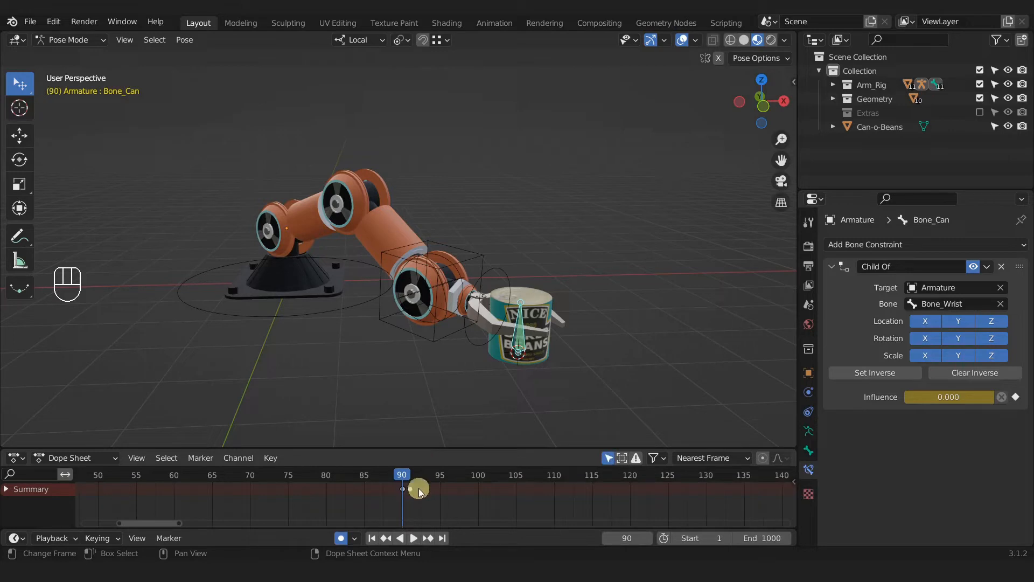
left_click(421, 291)
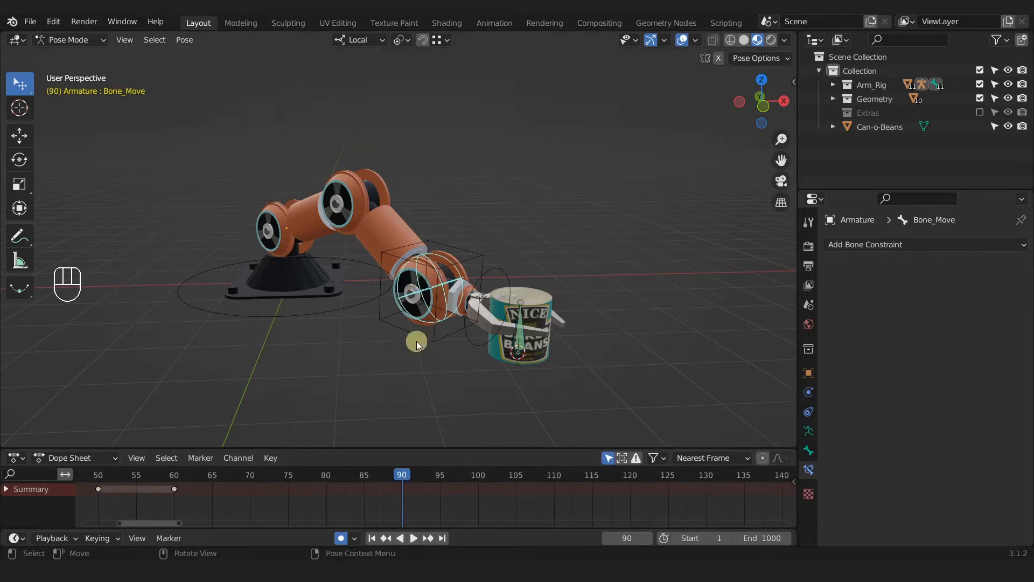
key("space")
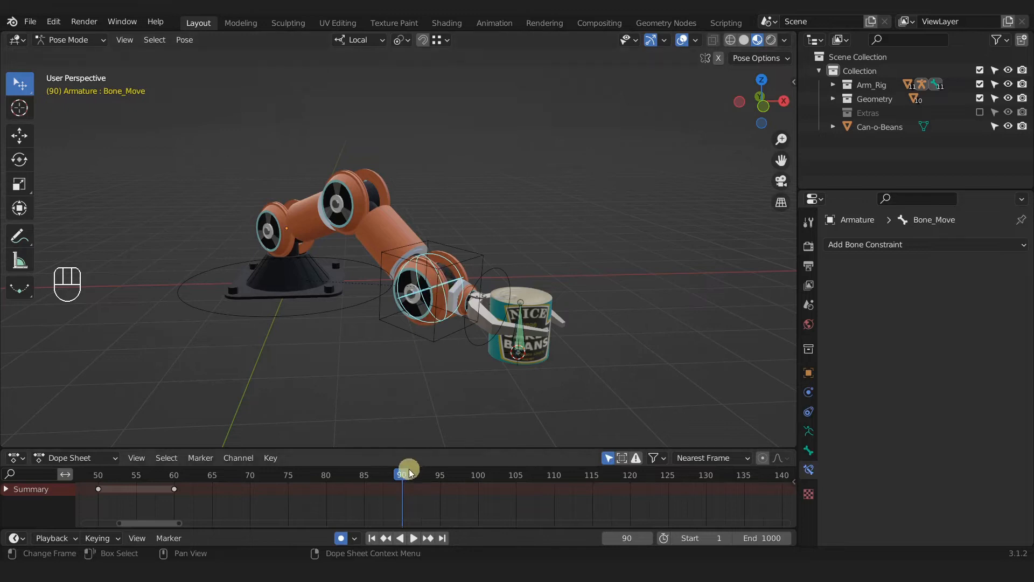
left_click(344, 472)
mouse_move(411, 476)
left_mouse_down()
mouse_move(421, 474)
mouse_move(402, 479)
left_mouse_up()
scroll(623, 491, "down", 4)
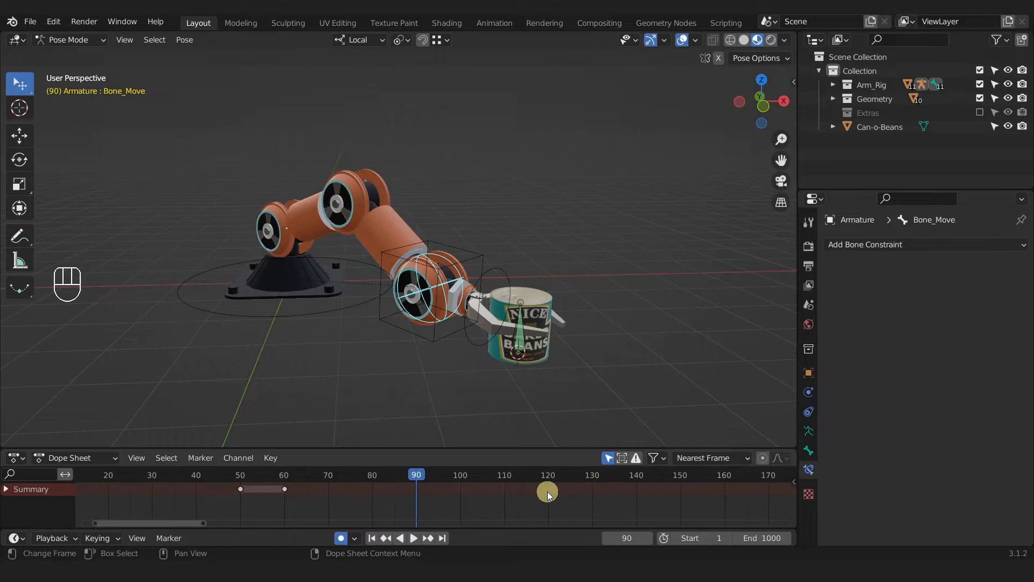
left_click_drag(293, 481, 418, 480)
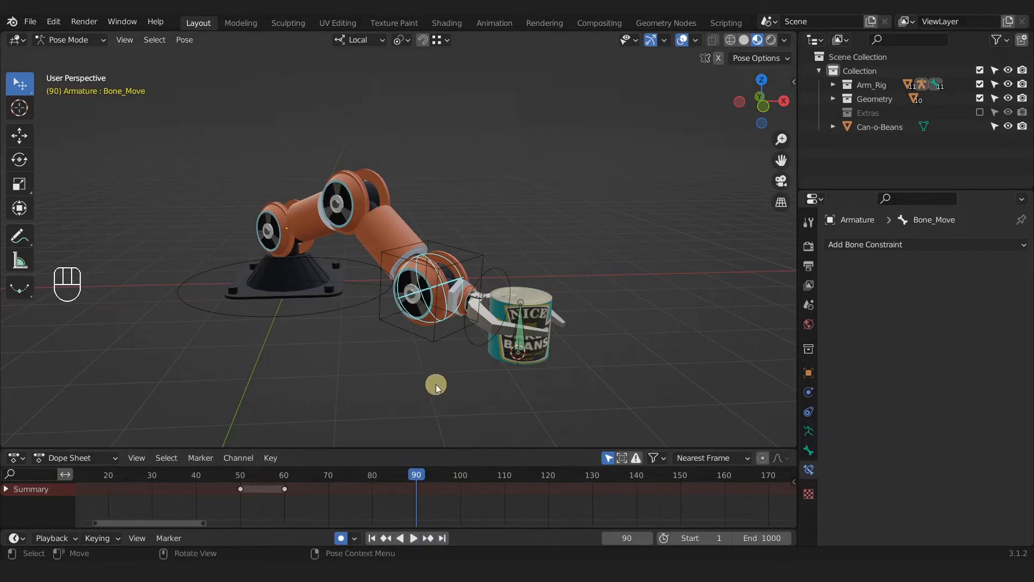
- Insert Location & Rotation keyframes for all bones at frame 90, and check the keys of the wrist, base, claw and can bones
key("a")
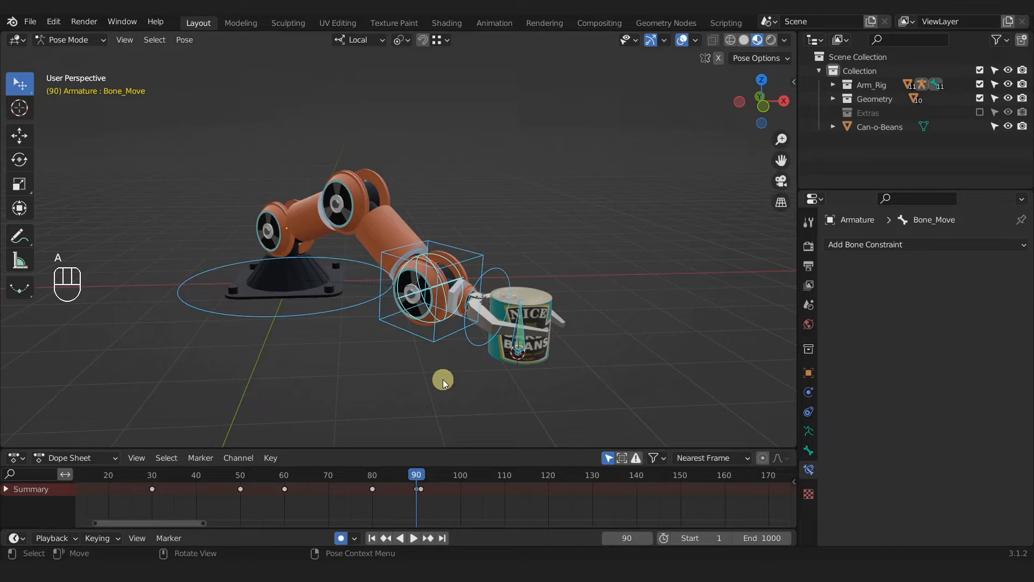
key("i")
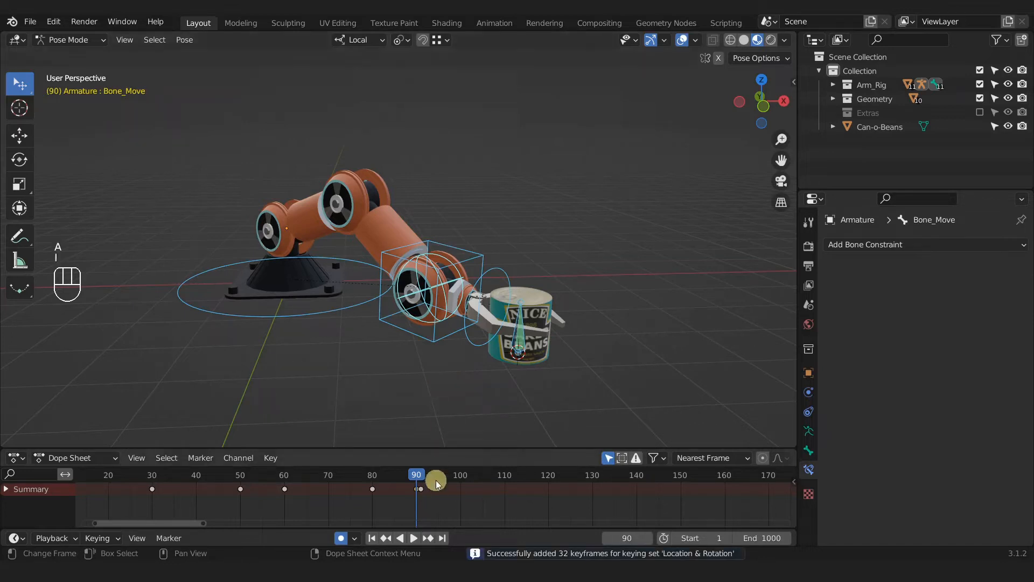
left_click(429, 342)
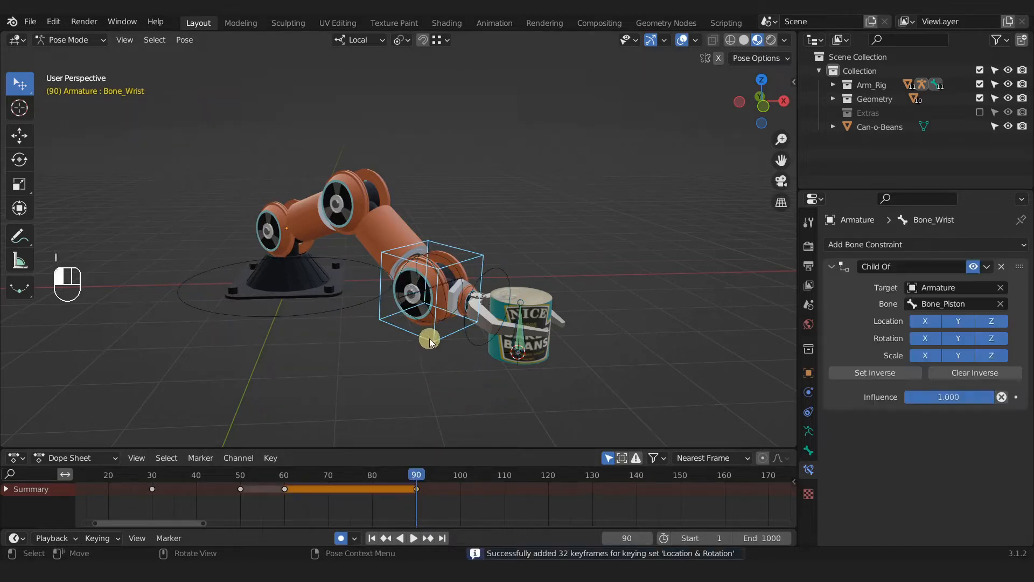
left_click(425, 303)
left_click(315, 305)
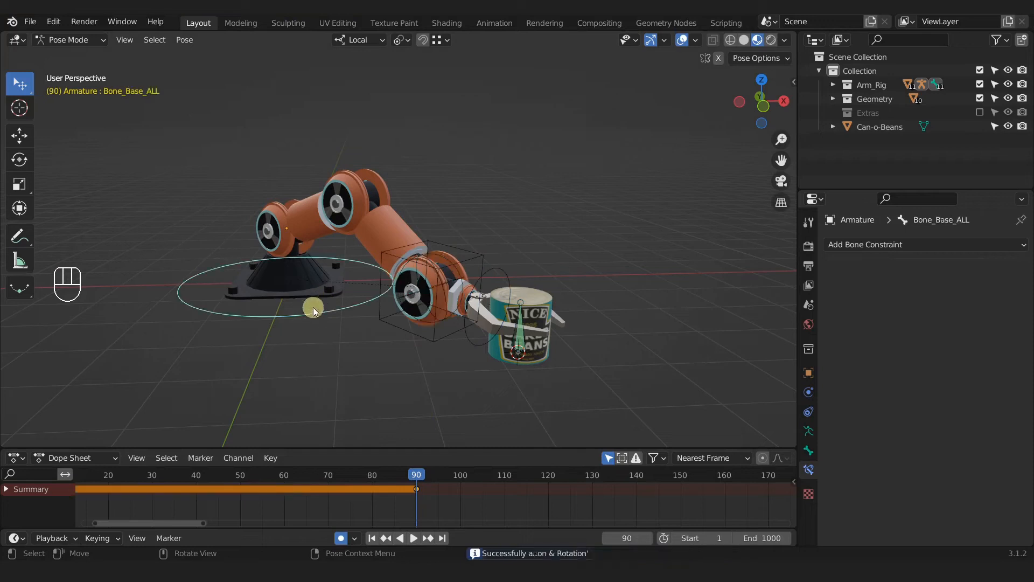
left_click(500, 276)
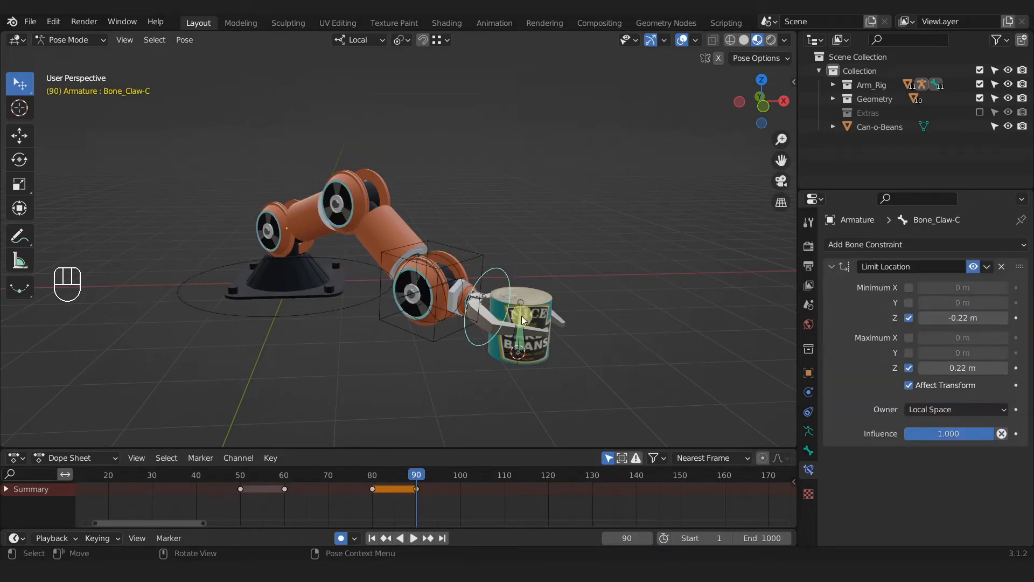
left_click(521, 345)
- Scrub back before frame 60 and forward past frame 90 to review the pickup, and examine the keys at frames 90 and 91
left_click_drag(415, 477, 259, 469)
scroll(263, 473, "down", 3)
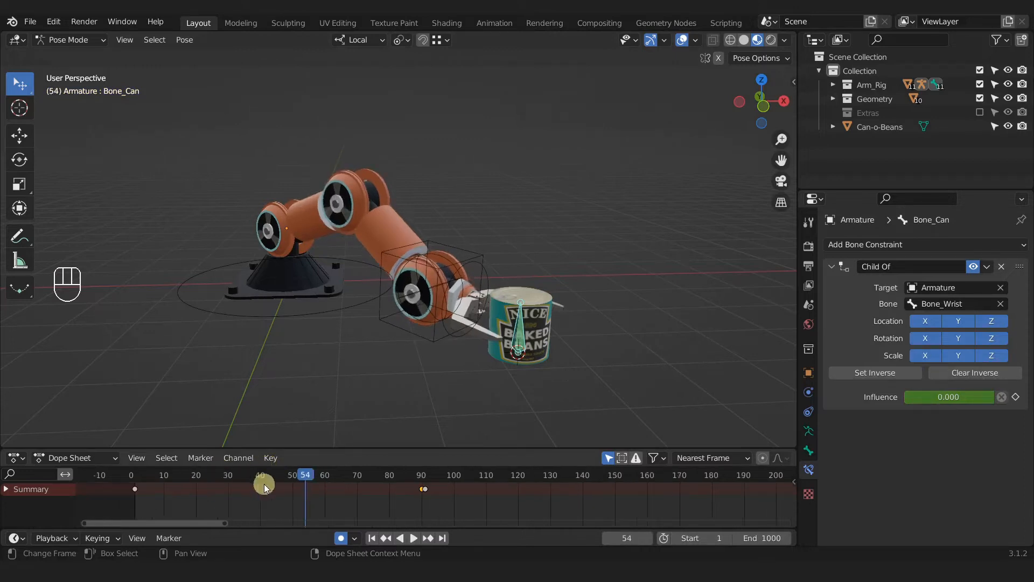
left_click_drag(333, 478, 433, 475)
scroll(442, 499, "up", 5)
scroll(442, 497, "up", 3)
left_click_drag(425, 293, 388, 256)
right_click(388, 256)
left_click(429, 489)
- Go to frame 120 and move Bone_Move with the can over to the opposite side of the robot base
scroll(430, 493, "down", 1)
middle_click_drag(475, 498, 395, 502, "shift")
left_click_drag(361, 477, 542, 479)
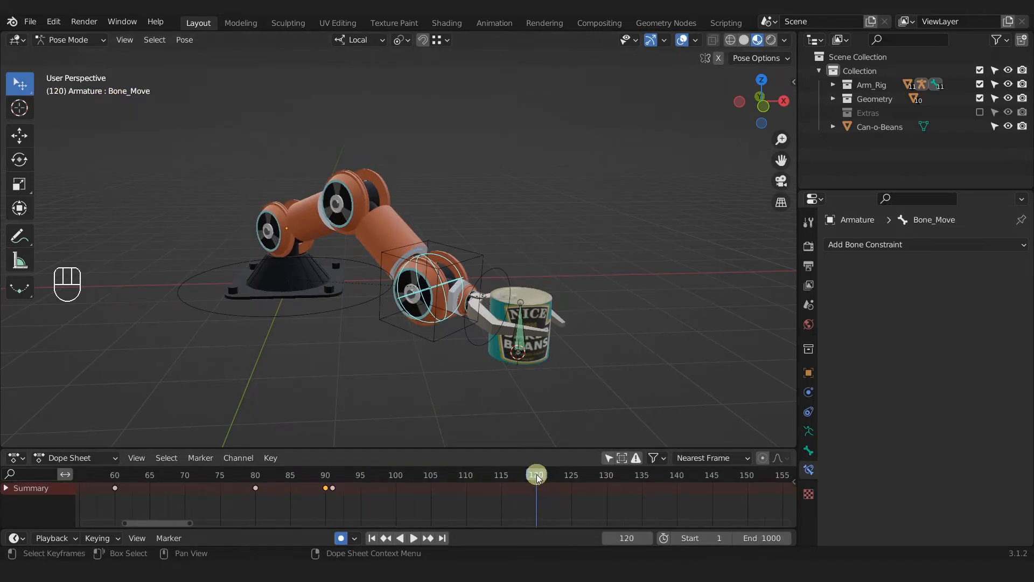
scroll(423, 334, "down", 2)
middle_click_drag(422, 337, 555, 318, "shift")
key("g")
left_click_drag(437, 247, 345, 211)
- Raise Bone_Move further at frame 120 so the arm extends diagonally upward with the can above the base
middle_click_drag(363, 260, 393, 293)
left_click_drag(382, 250, 368, 168)
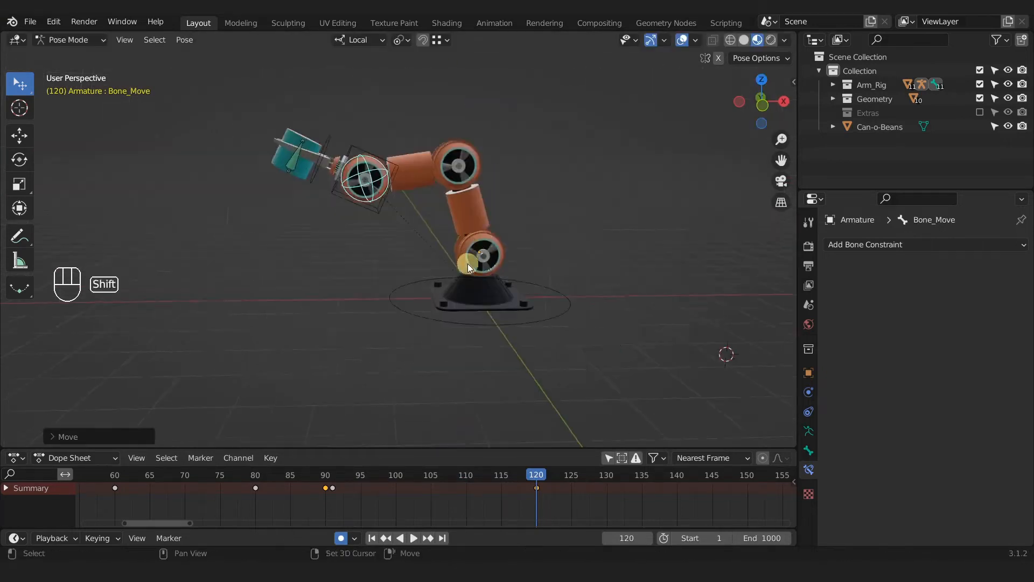
middle_click_drag(469, 268, 460, 293, "shift")
left_click_drag(398, 210, 365, 178)
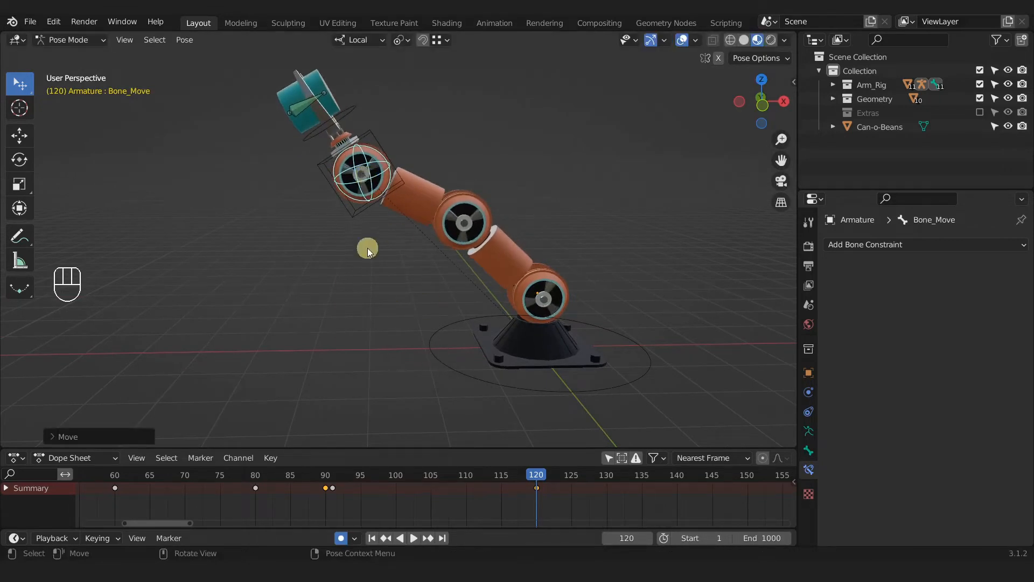
- Rotate Bone_Wrist about -52 degrees at frame 120 so the can stands nearly upright
left_click(400, 194)
key("r")
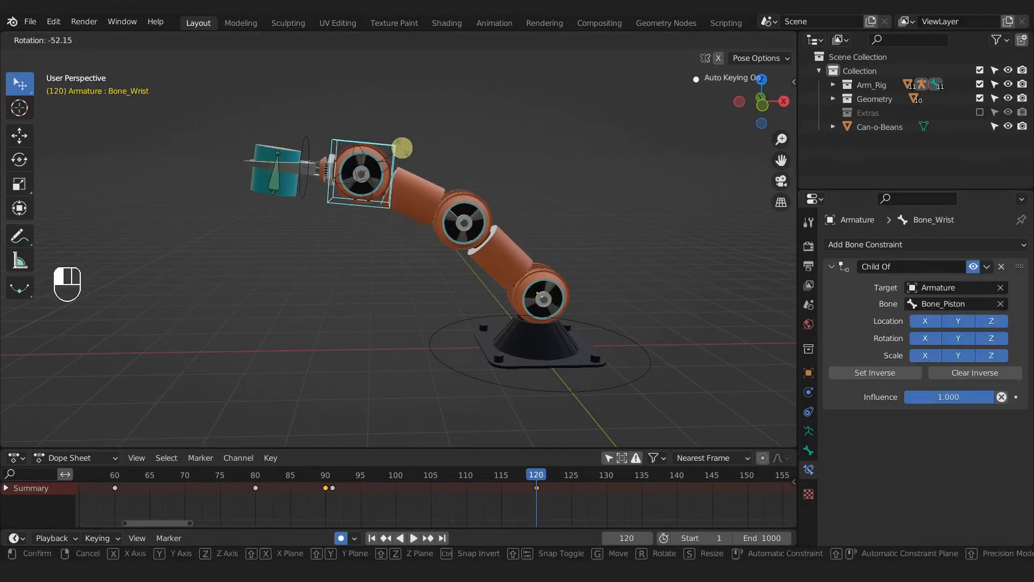
left_click_drag(403, 149, 403, 149)
- Scrub from frame 120 back to frame 90 to review how the arm lifts the can
scroll(413, 318, "down", 2)
mouse_move(415, 327)
middle_mouse_down("shift")
mouse_move(389, 308)
mouse_move(442, 325)
mouse_move(430, 295)
mouse_move(416, 310)
middle_mouse_up("shift")
scroll(396, 312, "up", 1)
scroll(442, 325, "up", 2)
scroll(442, 324, "down", 2)
scroll(427, 299, "down", 1)
left_click_drag(536, 475, 318, 483)
middle_click_drag(525, 410, 564, 351, "shift")
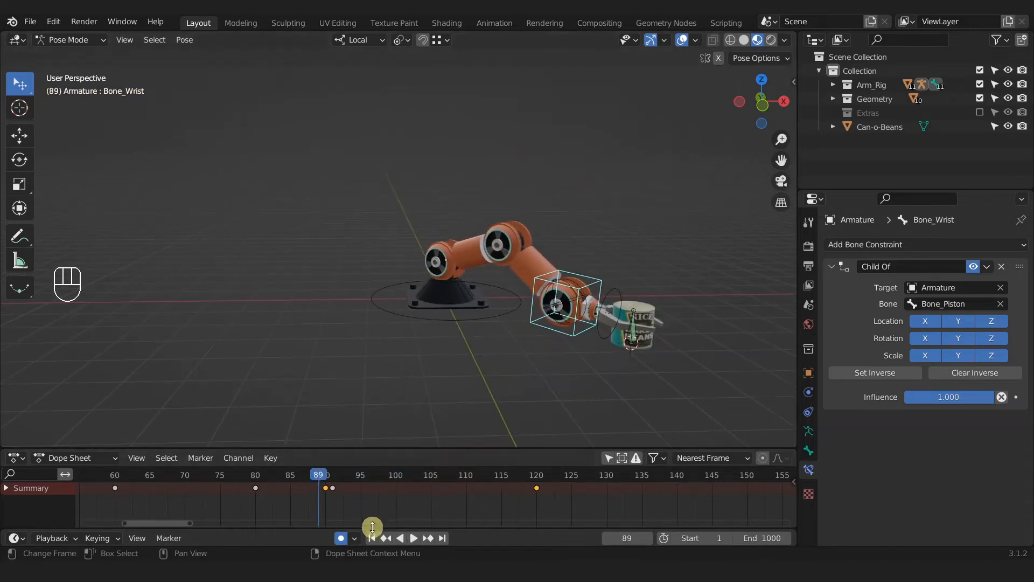
left_click_drag(327, 475, 328, 474)
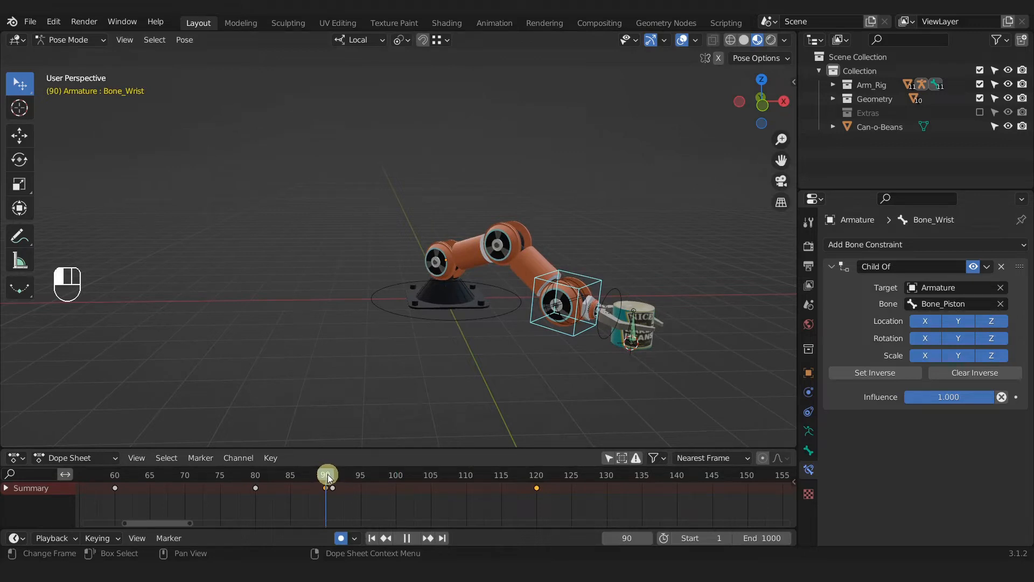
- Play the lift from frame 90, and retime it by moving the frame 120 keyframes to frame 140
mouse_move(328, 484)
left_mouse_down()
mouse_move(534, 484)
mouse_move(338, 498)
mouse_move(536, 493)
mouse_move(327, 499)
left_mouse_up()
key("space")
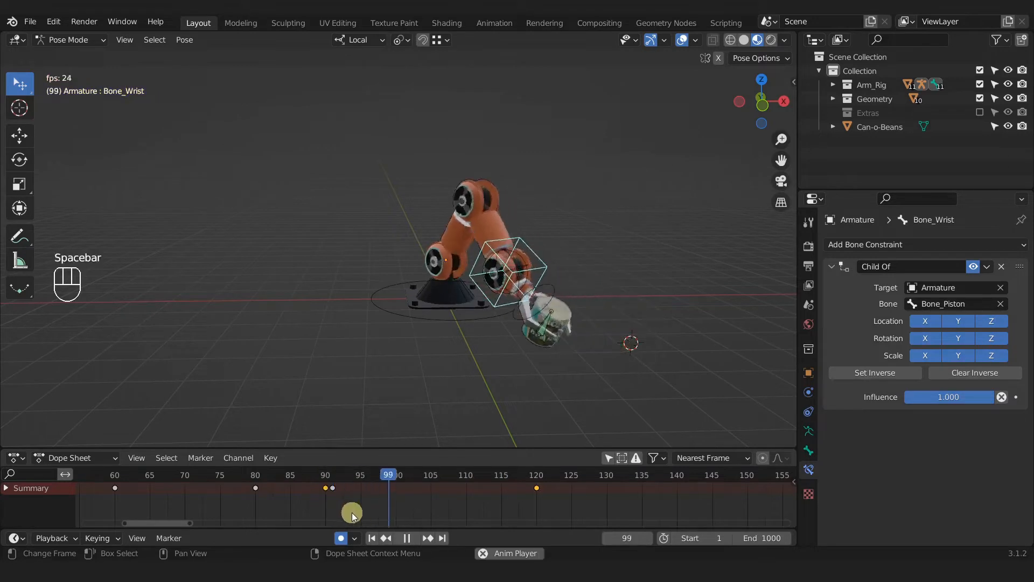
key("space")
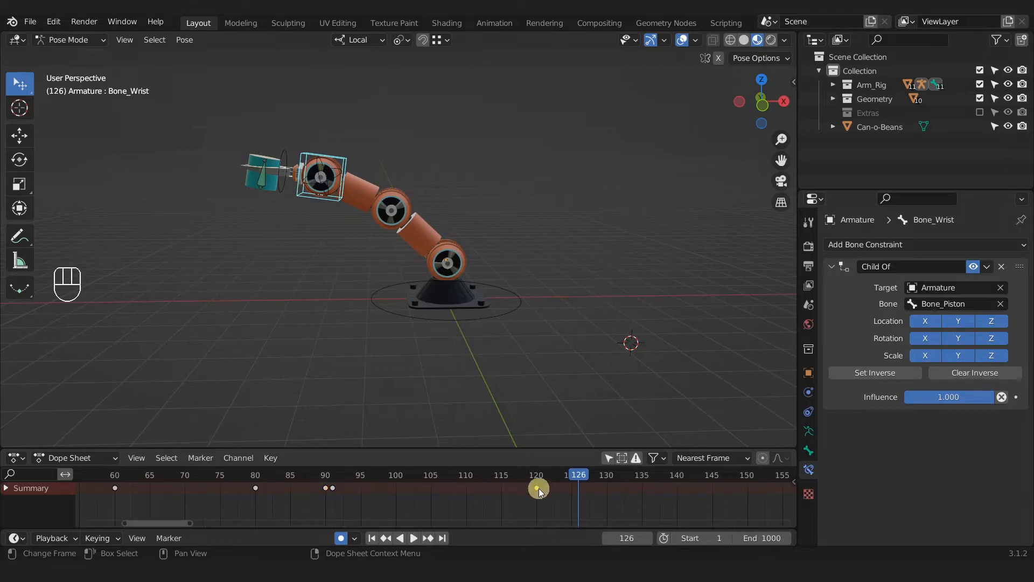
left_click_drag(537, 487, 675, 488)
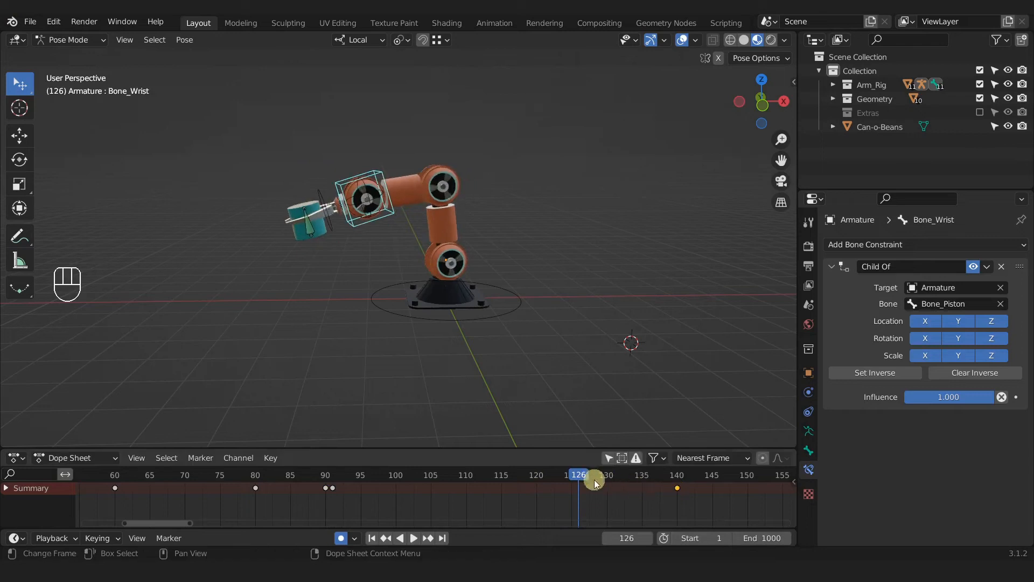
- Play the retimed lift from frame 90 past frame 140 and save the file
left_click_drag(571, 477, 325, 473)
key("space")
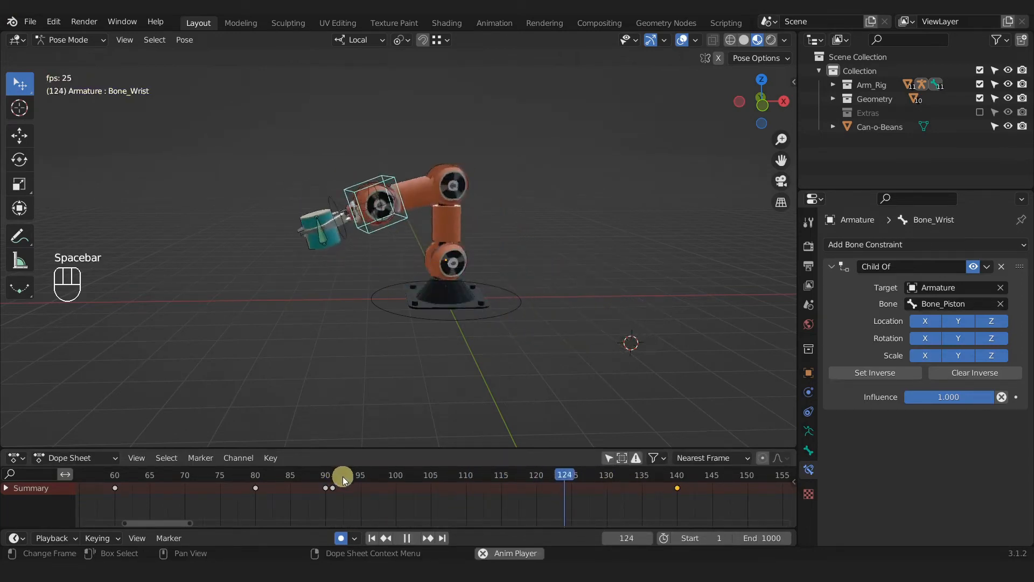
key("space")
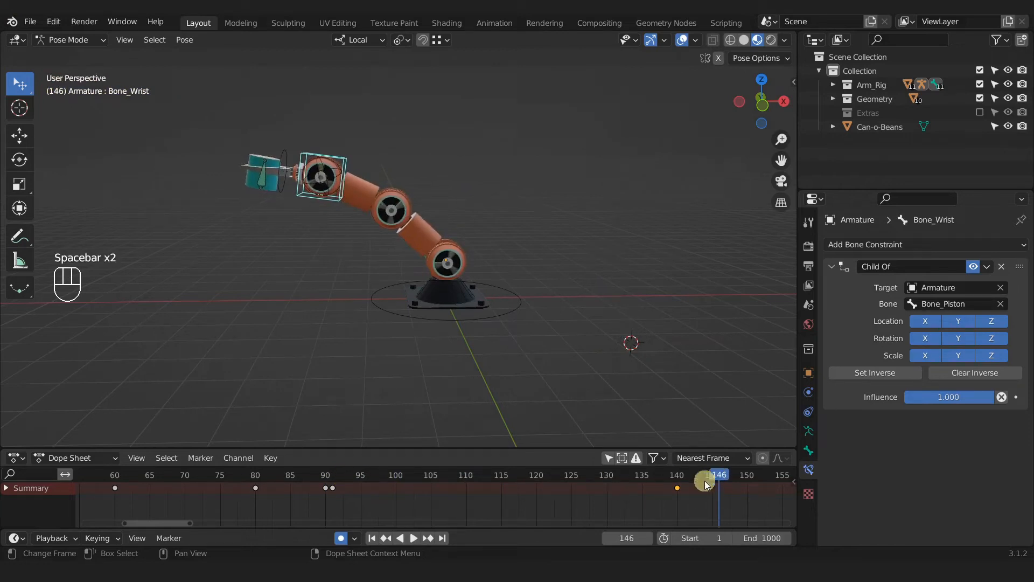
scroll(551, 491, "down", 3)
key("ctrl+s")
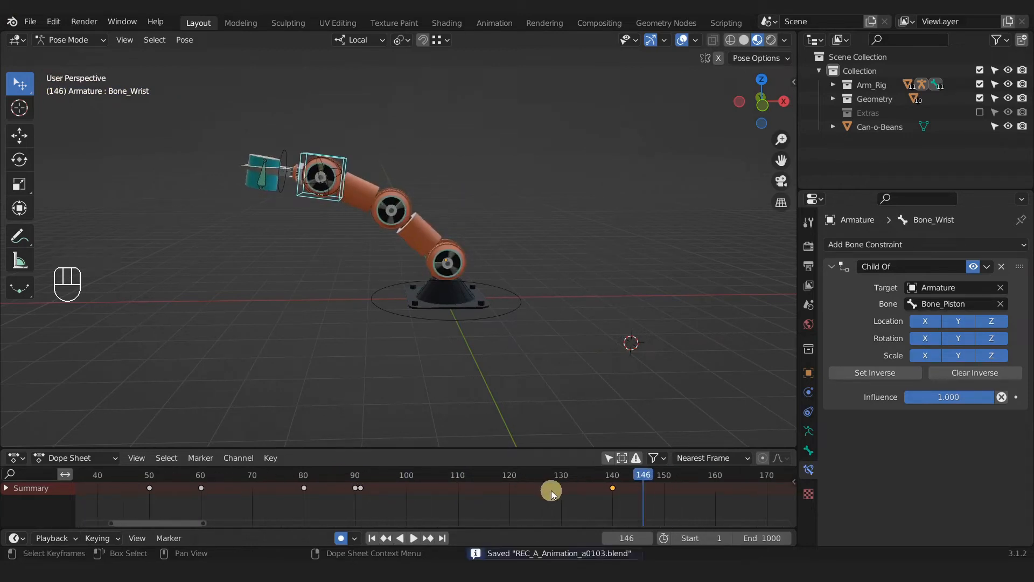
- At frame 104, level Bone_Wrist in the right orthographic view so the can stands upright above the ground line
scroll(569, 494, "up", 1)
scroll(574, 503, "down", 1)
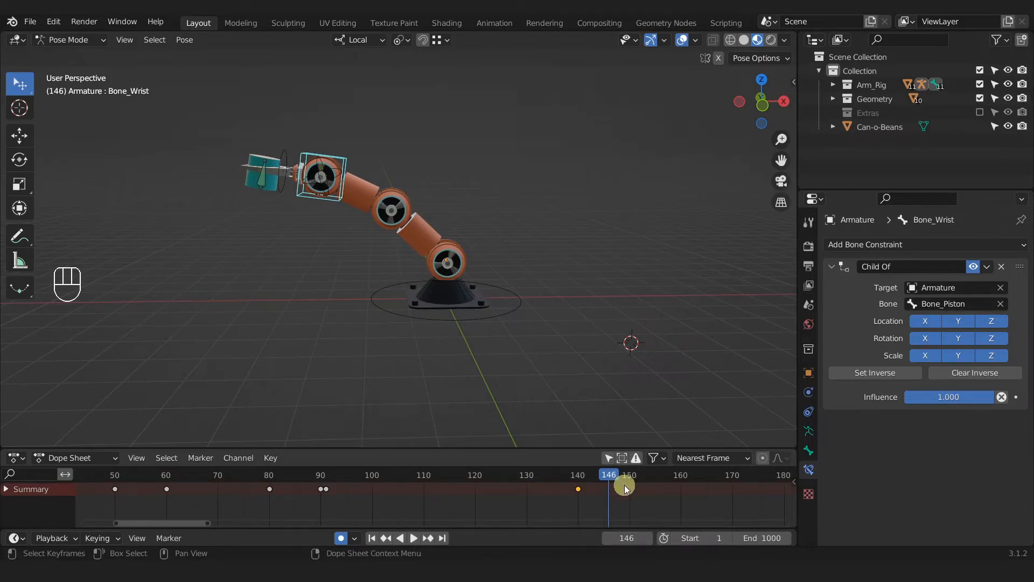
key("KP_1")
left_click_drag(626, 488, 398, 498)
scroll(509, 349, "up", 4)
middle_click_drag(609, 373, 460, 339, "shift")
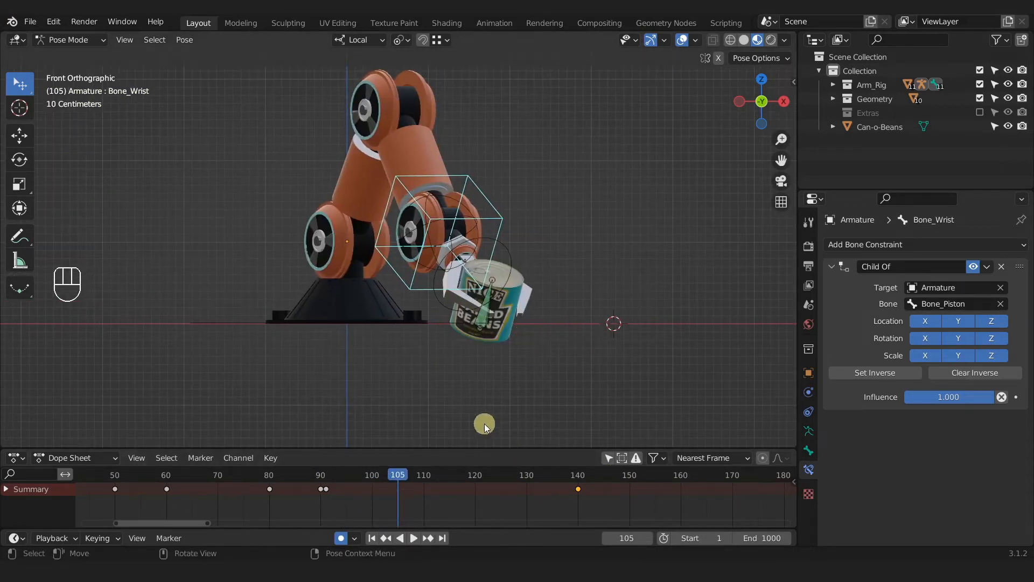
key("KP_3")
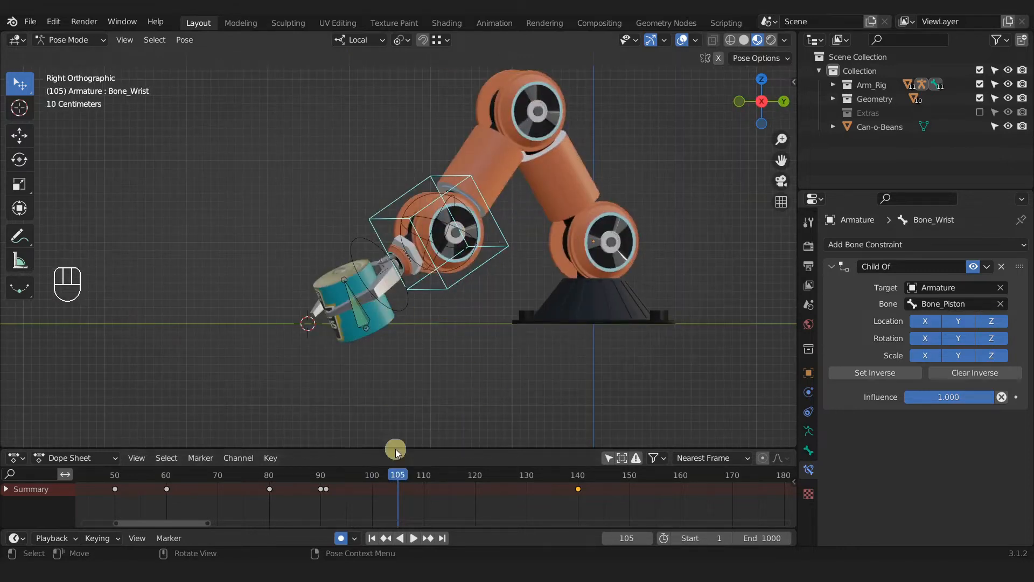
left_click_drag(409, 474, 434, 475)
mouse_move(379, 482)
left_mouse_down()
mouse_move(351, 480)
mouse_move(397, 485)
mouse_move(393, 493)
left_mouse_up()
left_click(347, 345)
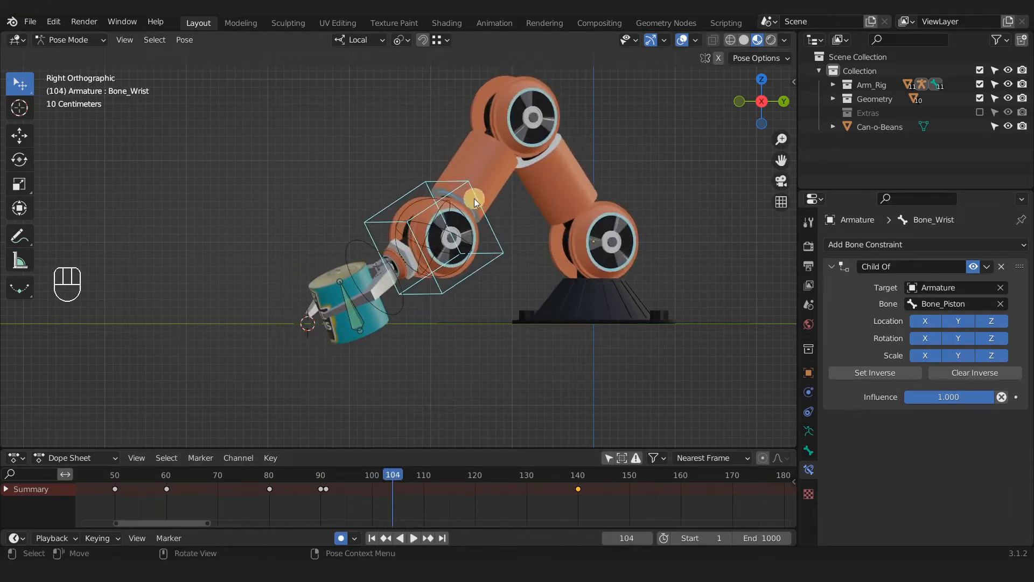
left_click_drag(470, 190, 489, 213)
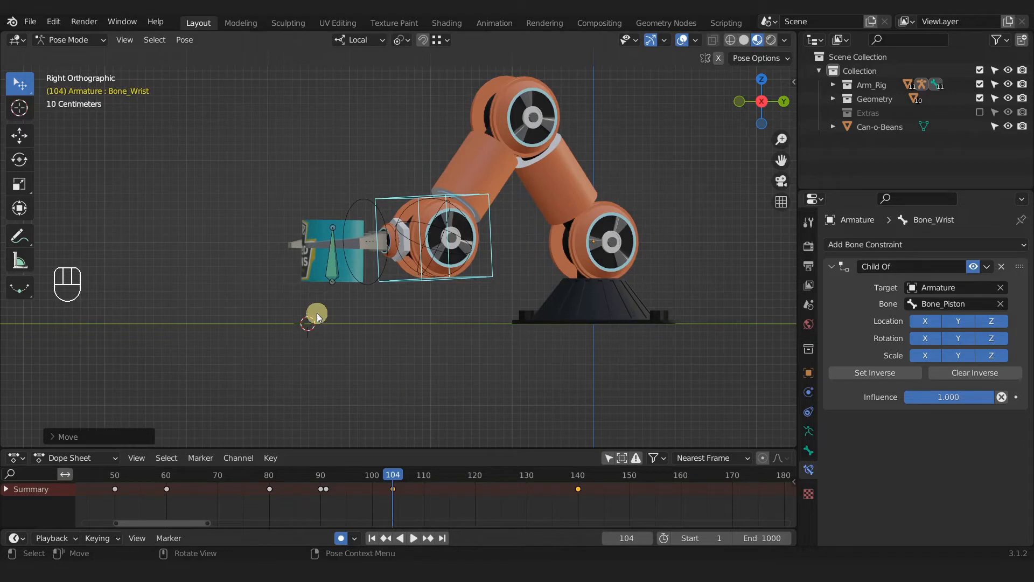
- Review the swing in perspective from frame 104 to 140, and play it from frame 90 to examine the can's tilt
middle_click_drag(347, 198, 350, 324)
middle_click_drag(386, 428, 511, 329)
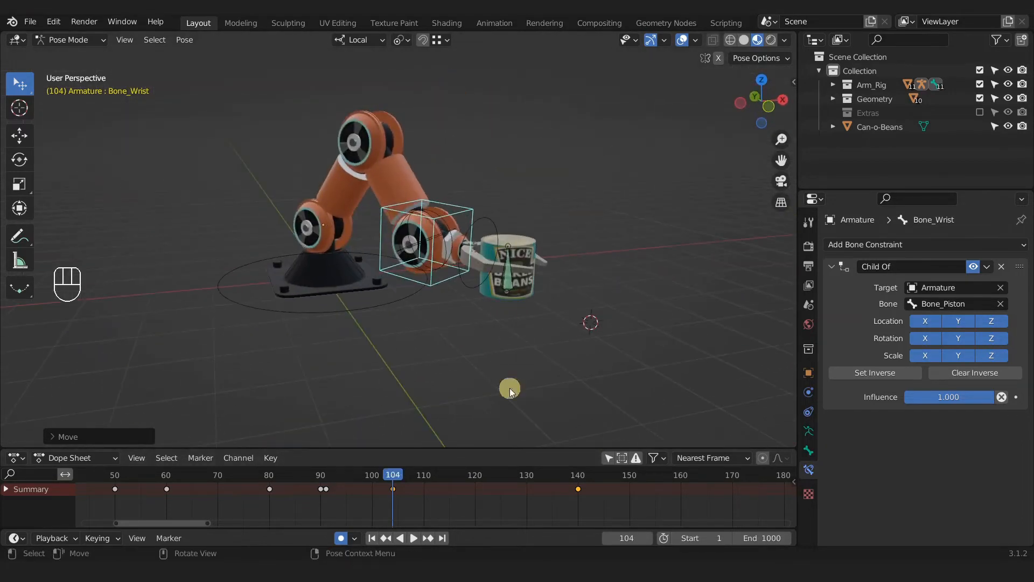
left_click_drag(394, 477, 521, 487)
scroll(244, 274, "down", 2)
middle_click_drag(264, 252, 308, 265, "shift")
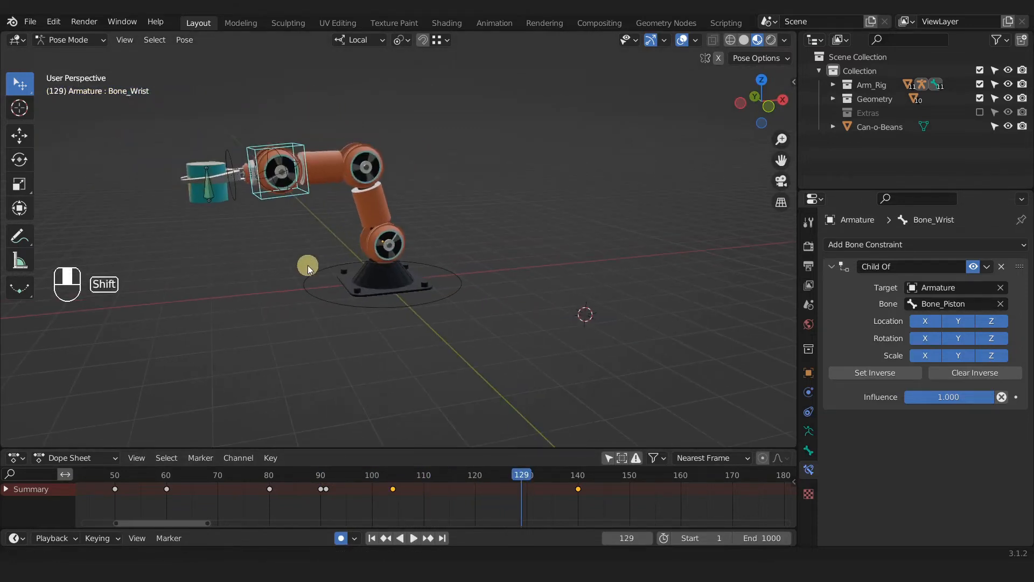
left_click_drag(522, 479, 579, 478)
scroll(226, 225, "up", 2)
middle_click_drag(248, 229, 324, 247, "shift")
middle_click_drag(323, 244, 299, 231)
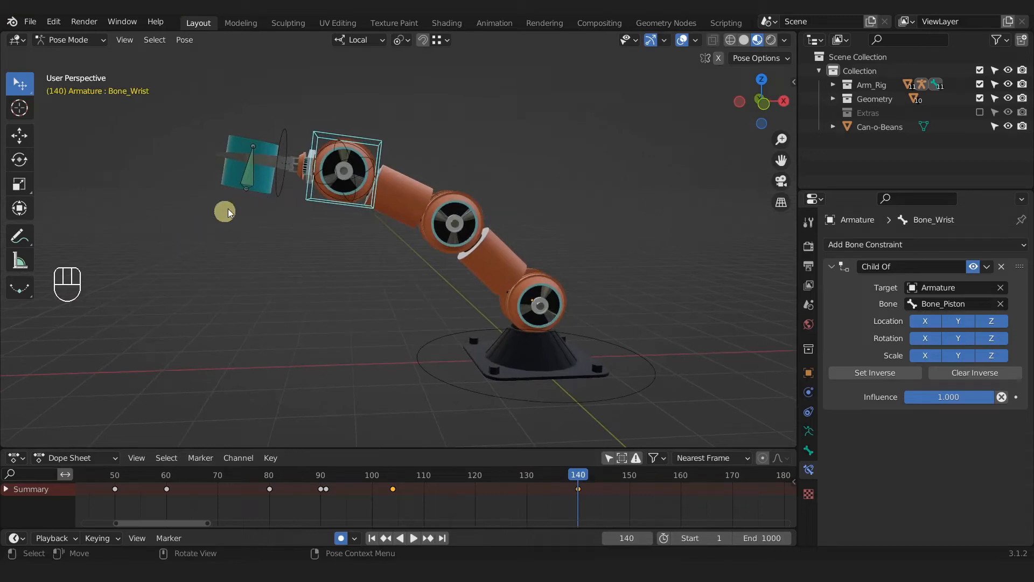
left_click_drag(369, 476, 323, 474)
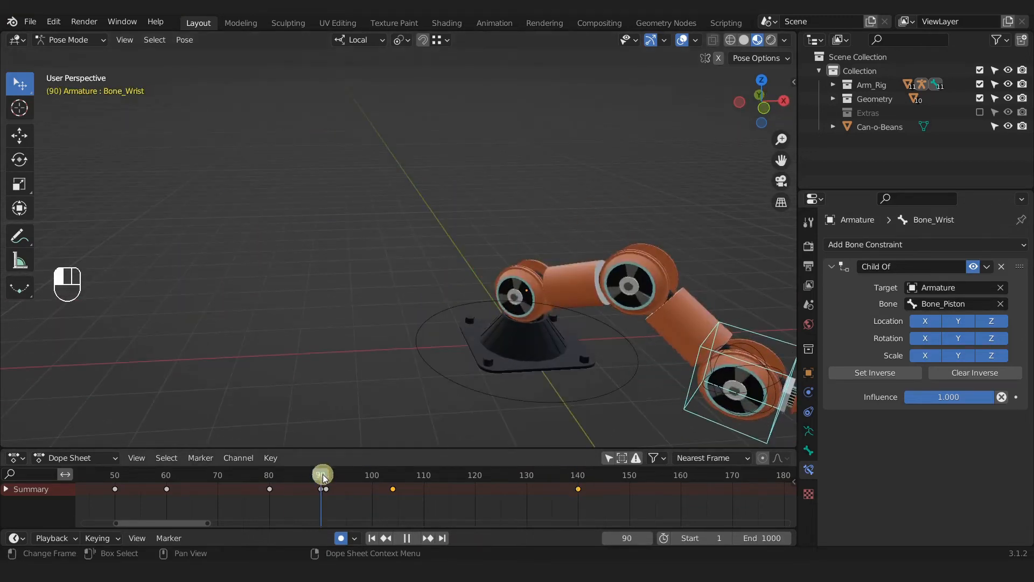
key("space")
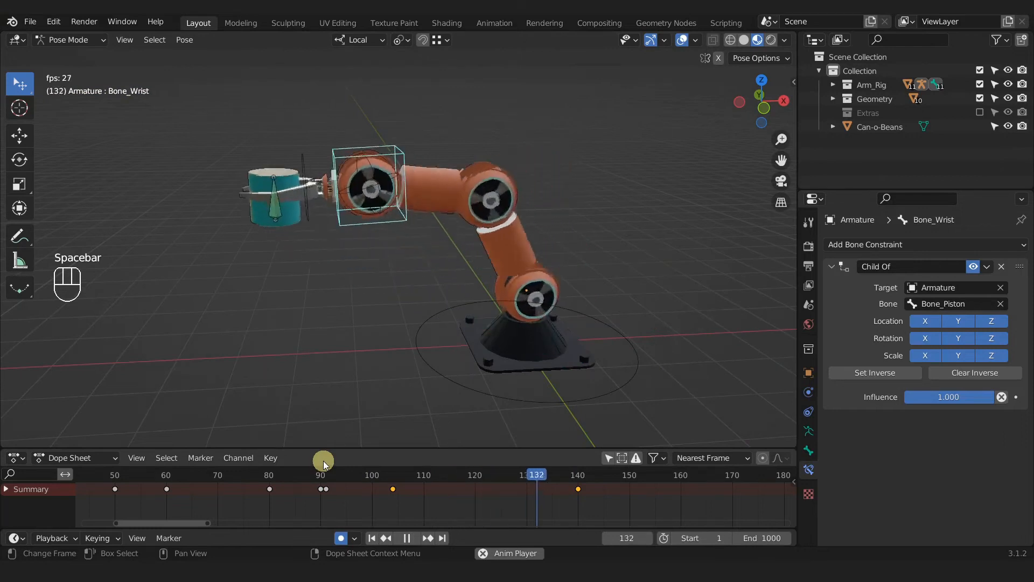
key("space")
- Go to frame 150 and move Bone_Move about 0.06 m outward so the arm straightens
scroll(569, 491, "down", 1)
middle_click_drag(606, 487, 431, 522, "shift")
left_click_drag(442, 479, 393, 478)
scroll(341, 302, "up", 1)
middle_click_drag(341, 302, 337, 285)
left_click_drag(396, 477, 440, 479)
scroll(324, 193, "up", 1)
middle_click_drag(336, 230, 373, 254, "shift")
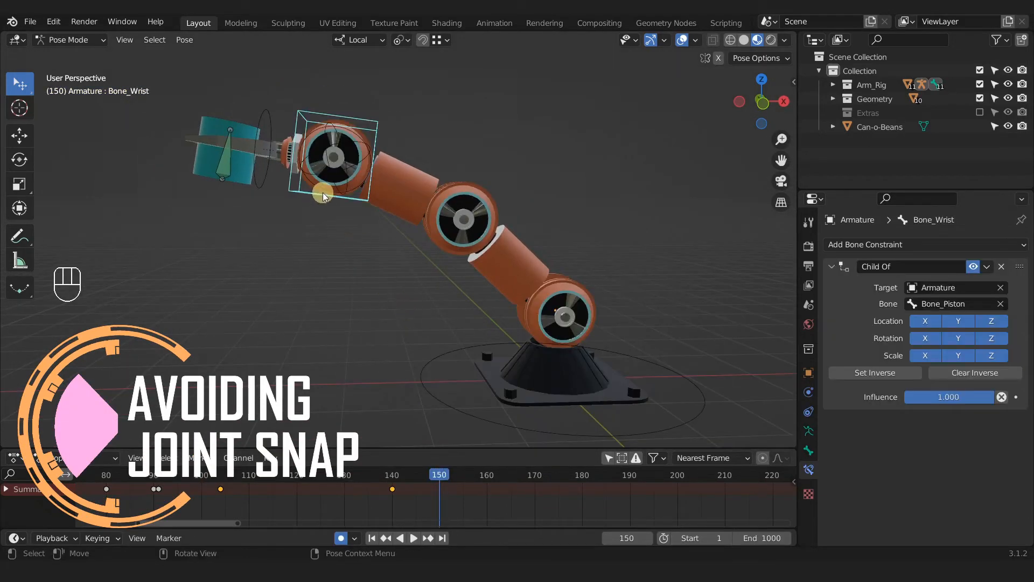
middle_click_drag(323, 195, 369, 250, "shift")
left_click(365, 168)
key("g")
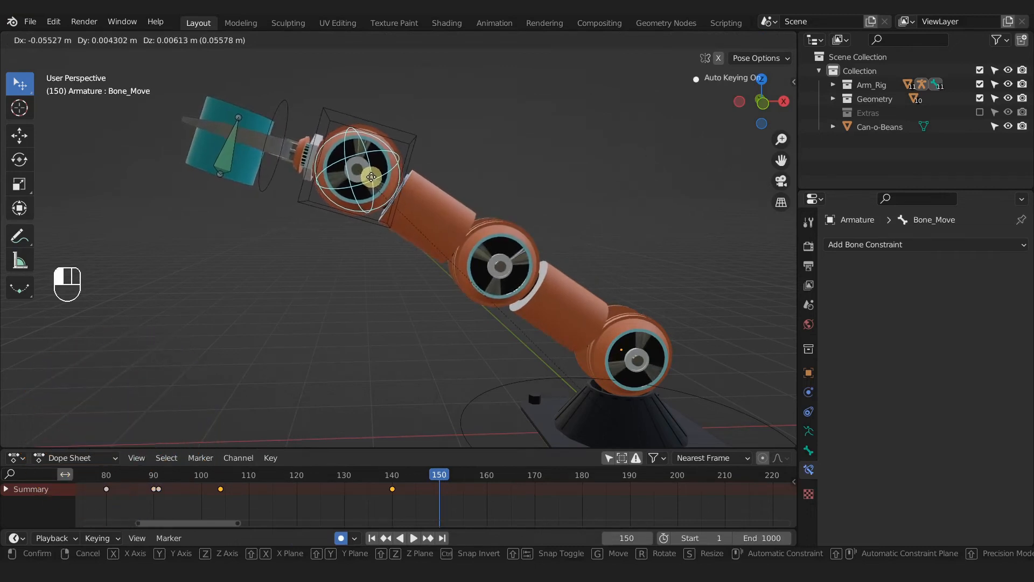
left_click(408, 198)
- Play and scrub between frames 140 and 150 to examine how the joints behave while the arm straightens
left_click_drag(429, 478, 381, 474)
key("space")
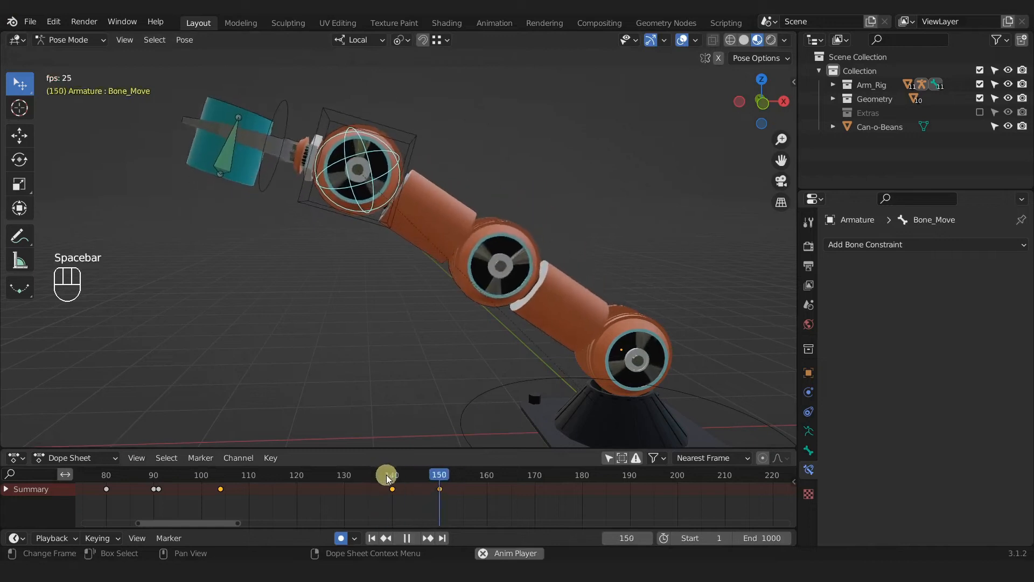
key("space")
left_click_drag(473, 478, 402, 477)
left_click_drag(430, 480, 441, 485)
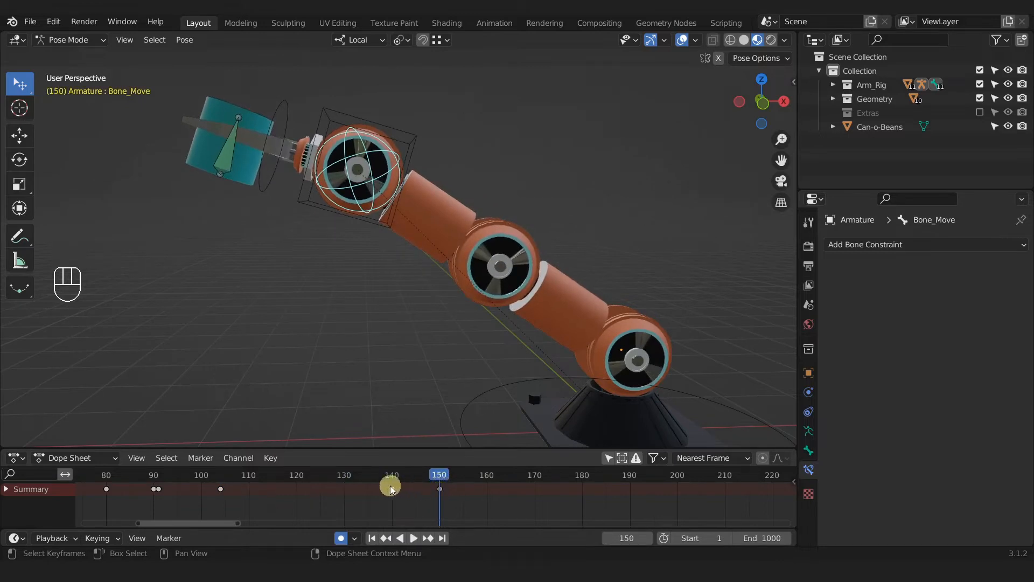
left_click(391, 488)
left_click_drag(439, 477, 400, 499)
key("space")
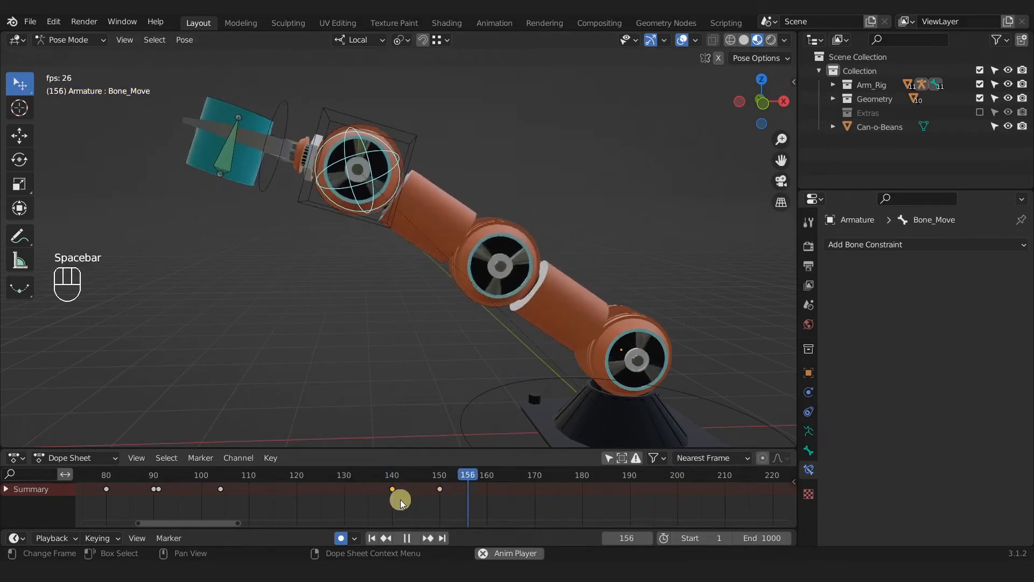
key("space")
left_click_drag(473, 478, 440, 464)
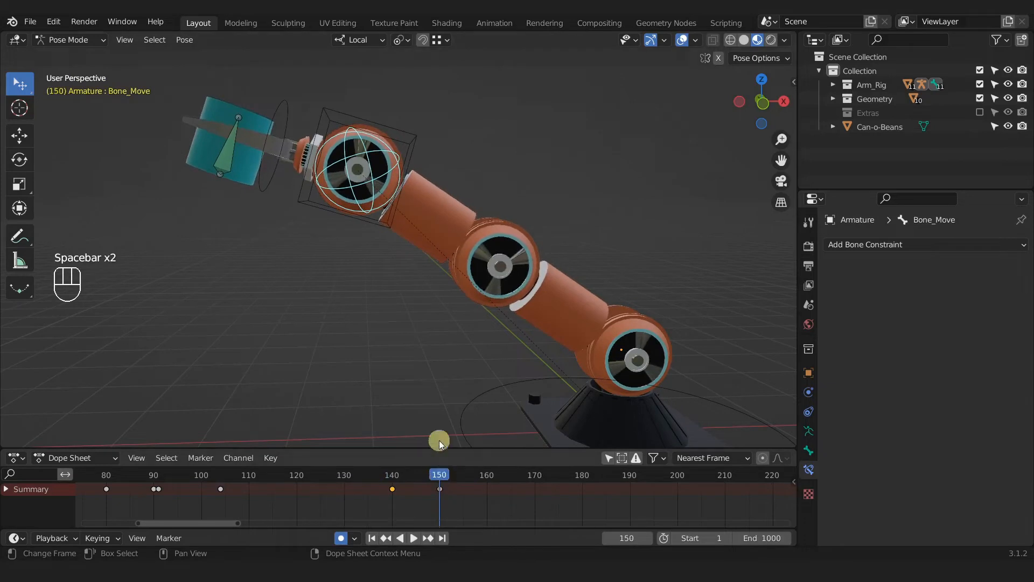
- Duplicate the frame 150 keyframes to frame 160 to hold the straightened pose
scroll(463, 497, "down", 2)
middle_click_drag(448, 498, 391, 498, "shift")
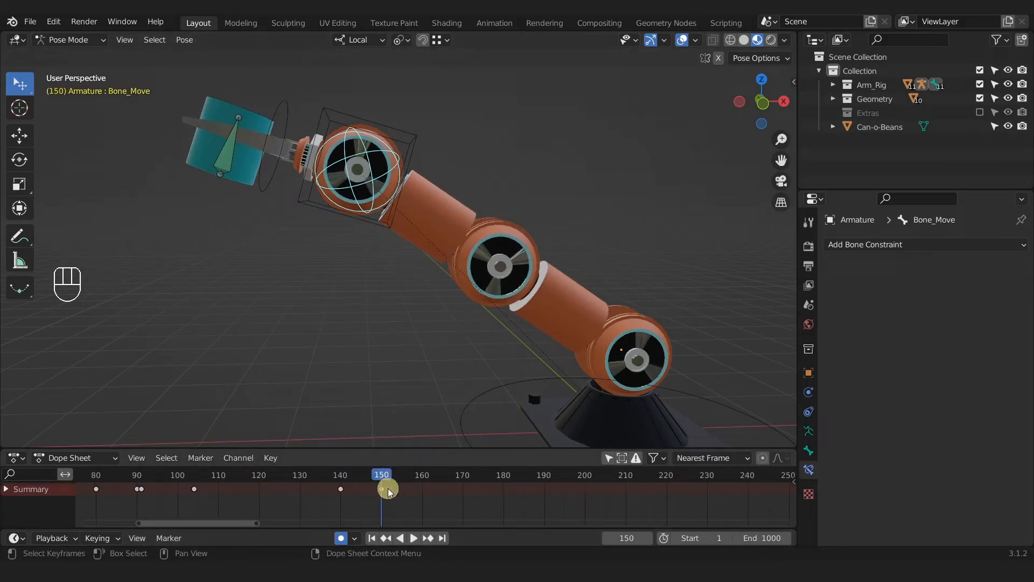
key("shift+d")
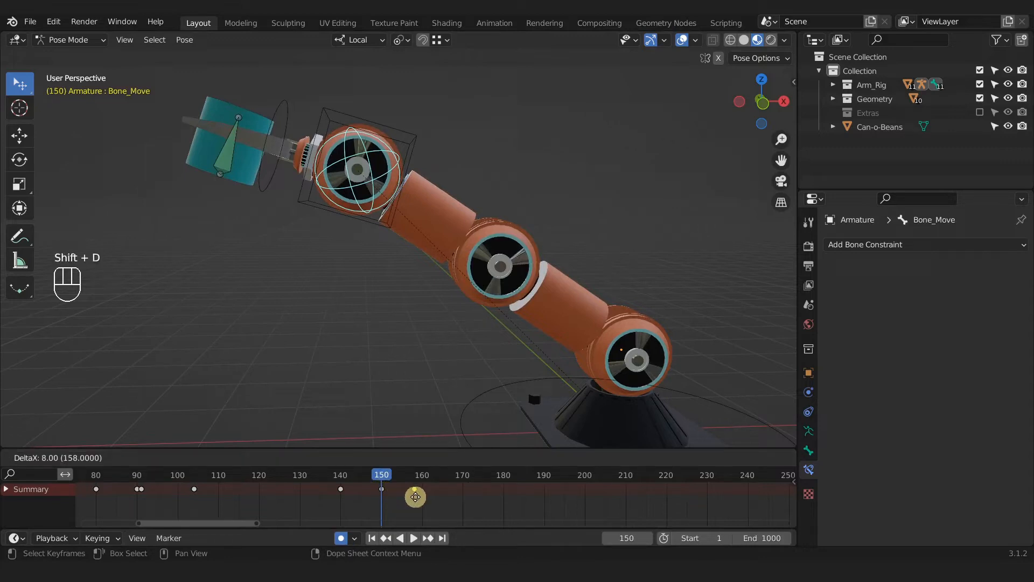
left_click(421, 496)
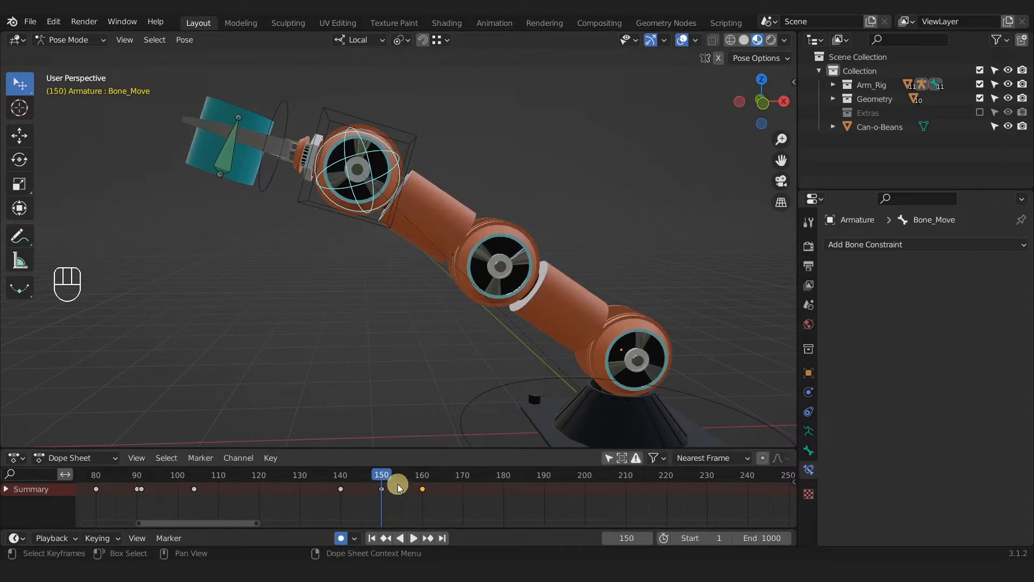
- At frame 170, pull Bone_Move farther outward along the arm to extend the blue forearm section, and play the extension
left_click_drag(380, 478, 424, 479)
left_click(356, 173)
middle_click_drag(340, 213, 437, 393, "shift")
left_click_drag(420, 474, 463, 479)
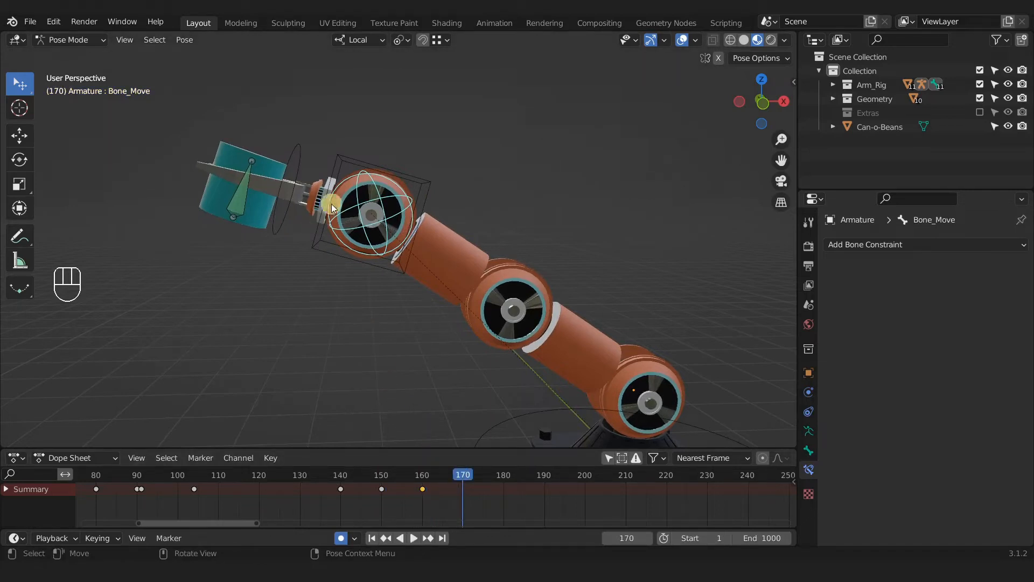
left_click_drag(364, 219, 291, 174)
left_click_drag(459, 474, 414, 473)
key("space")
key("space")
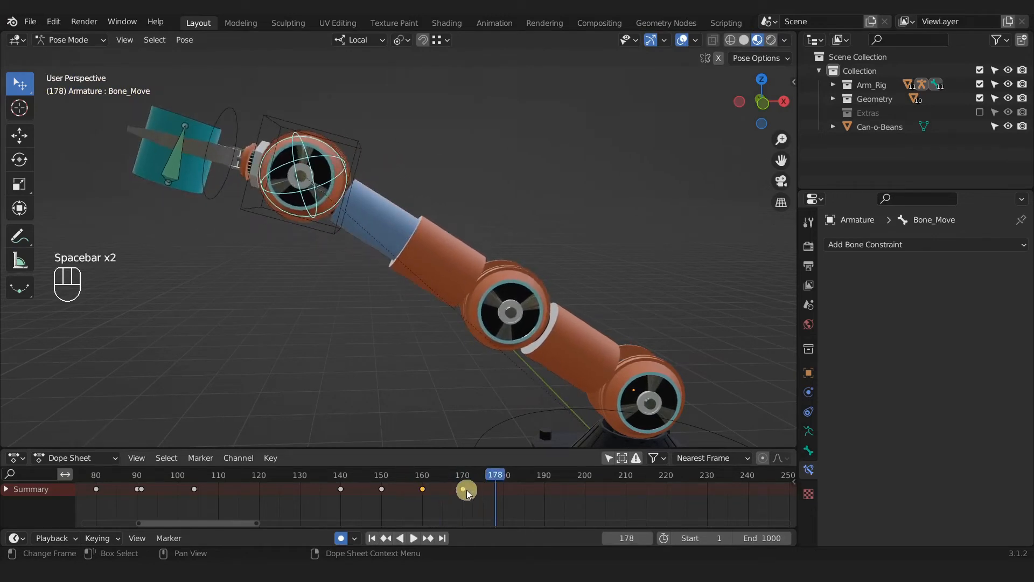
- Move the frame 170 keyframes to frame 190 and play the slower extension from about frame 160
scroll(328, 222, "down", 1)
middle_click_drag(330, 222, 349, 224, "shift")
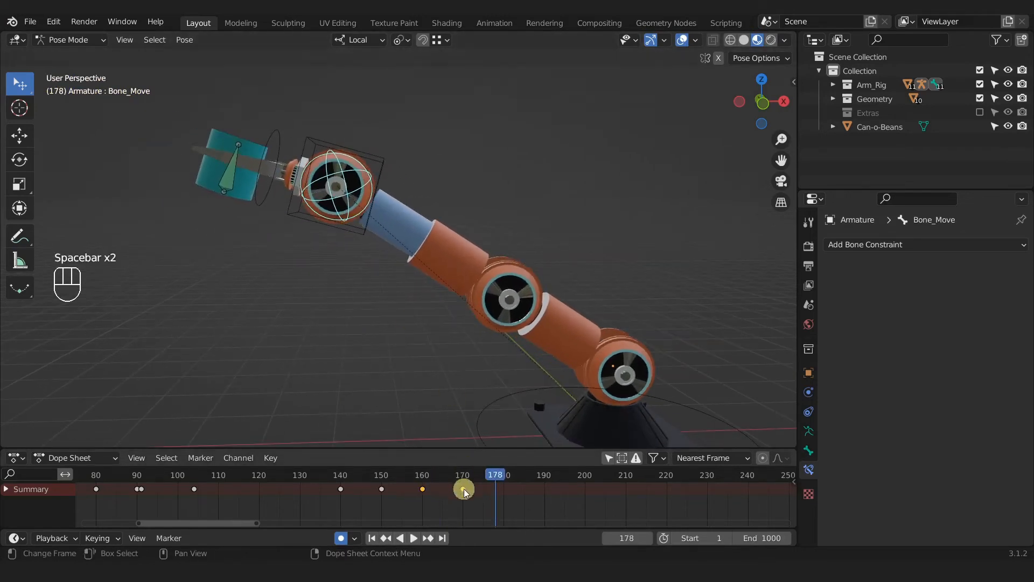
key("g")
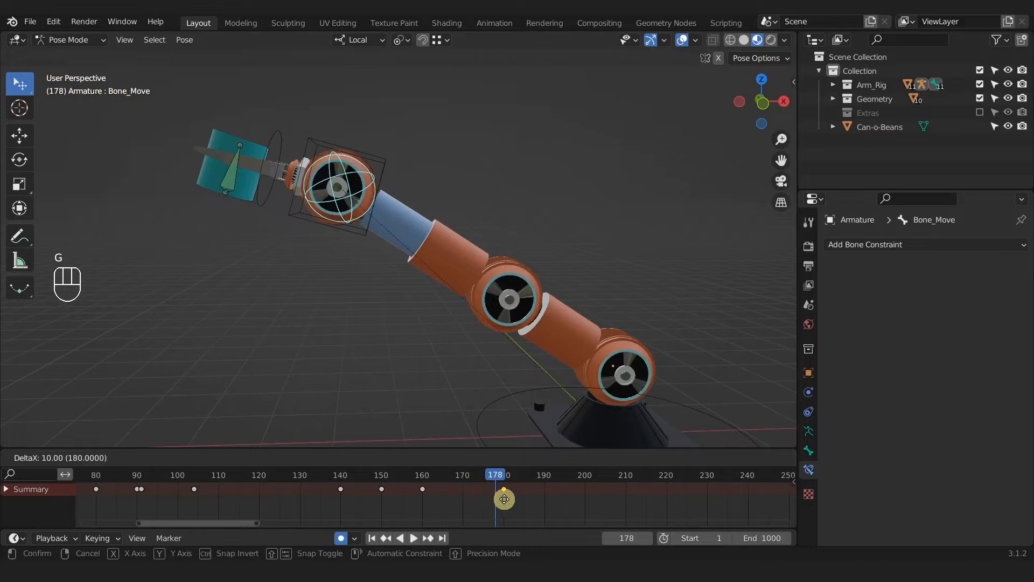
left_click(545, 505)
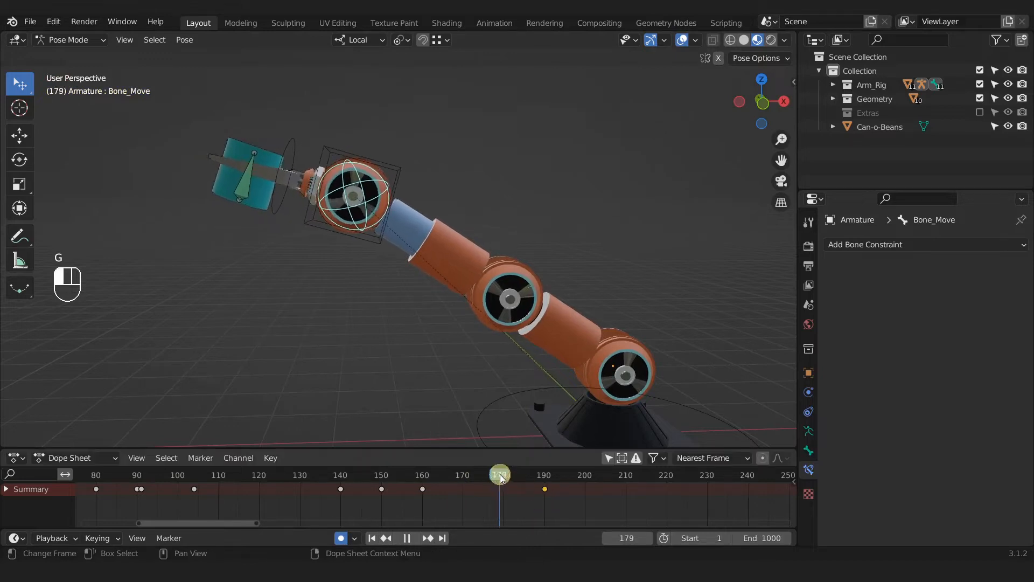
key("space")
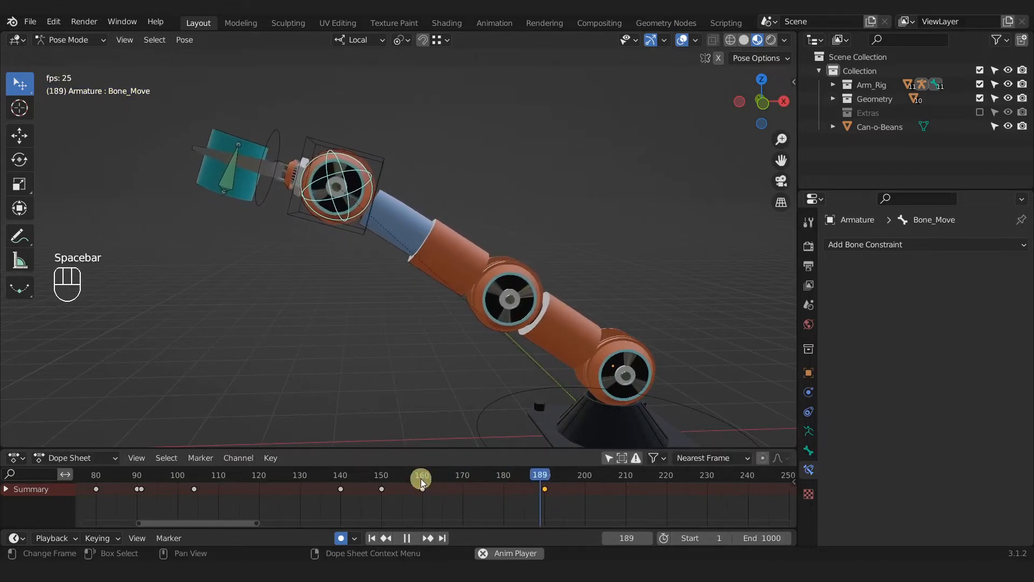
key("space")
left_click_drag(564, 491, 430, 487)
key("space")
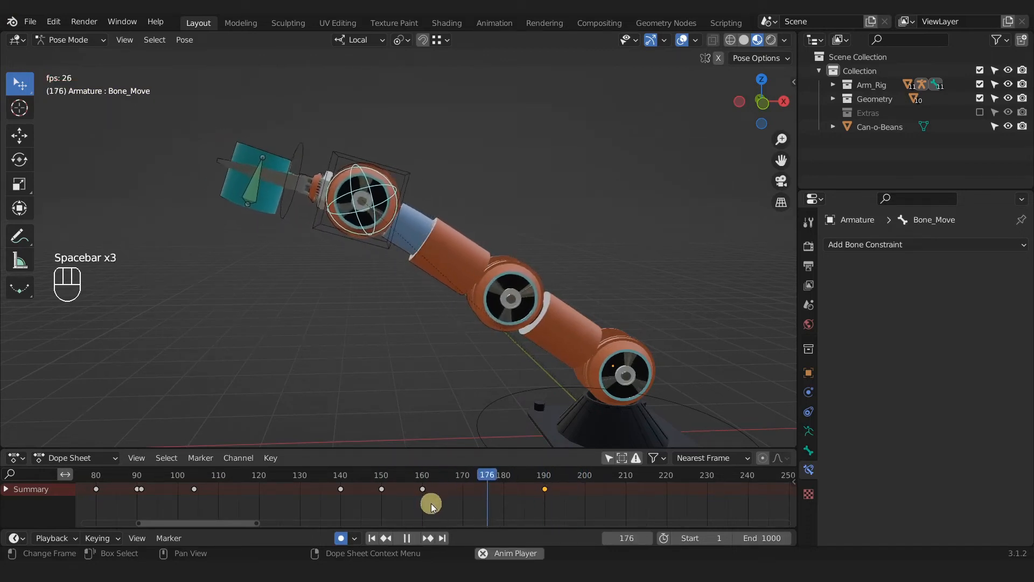
key("space")
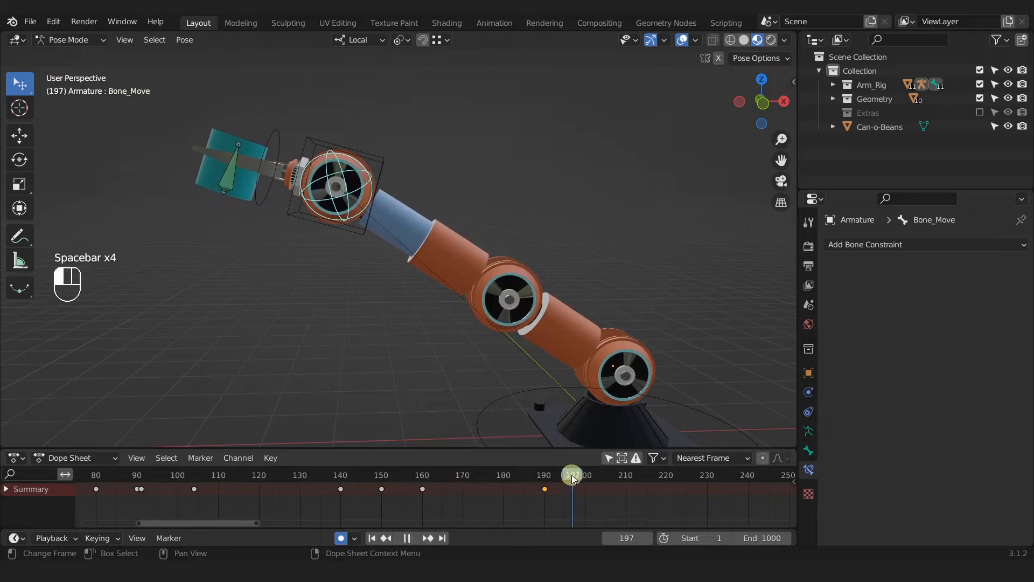
- Duplicate the frame 190 keyframes to frame 200 to hold the extended pose
key("shift+d")
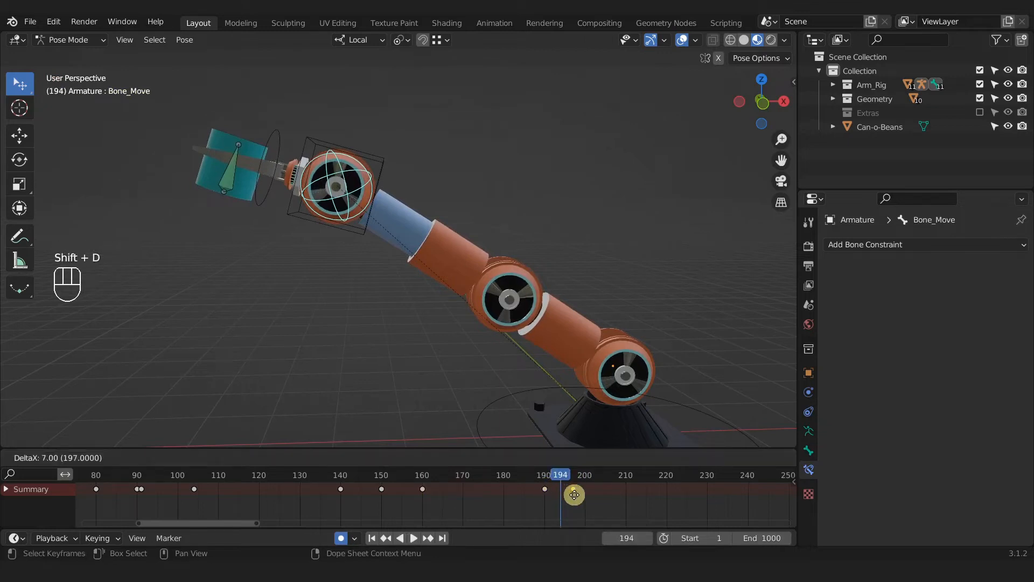
left_click(587, 495)
key("space")
key("space")
scroll(538, 490, "right", 5, "ctrl")
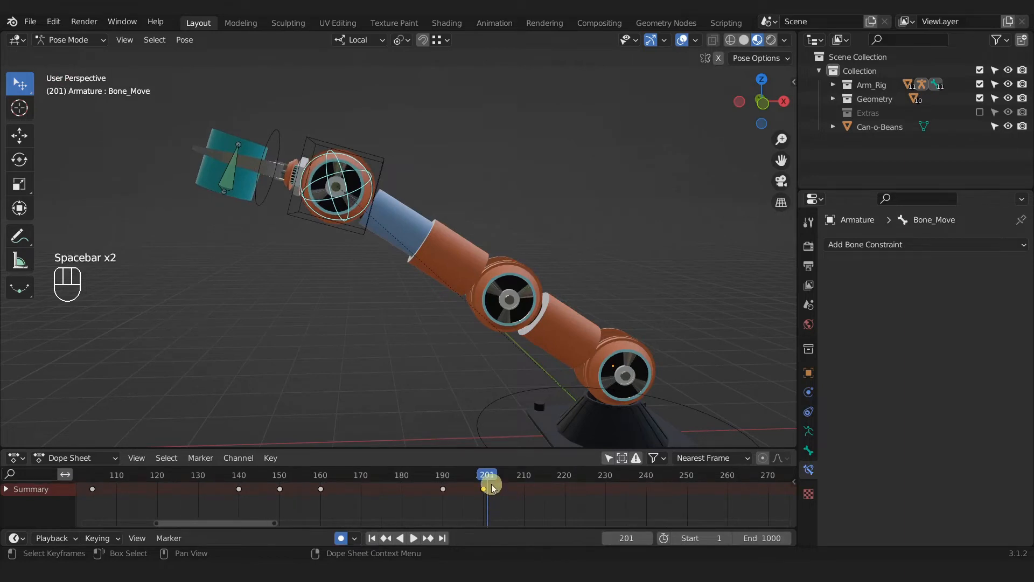
- Try moving the frame 200 keyframes to frame 210, play the longer hold, and return them to frame 200
key("g")
left_click(525, 506)
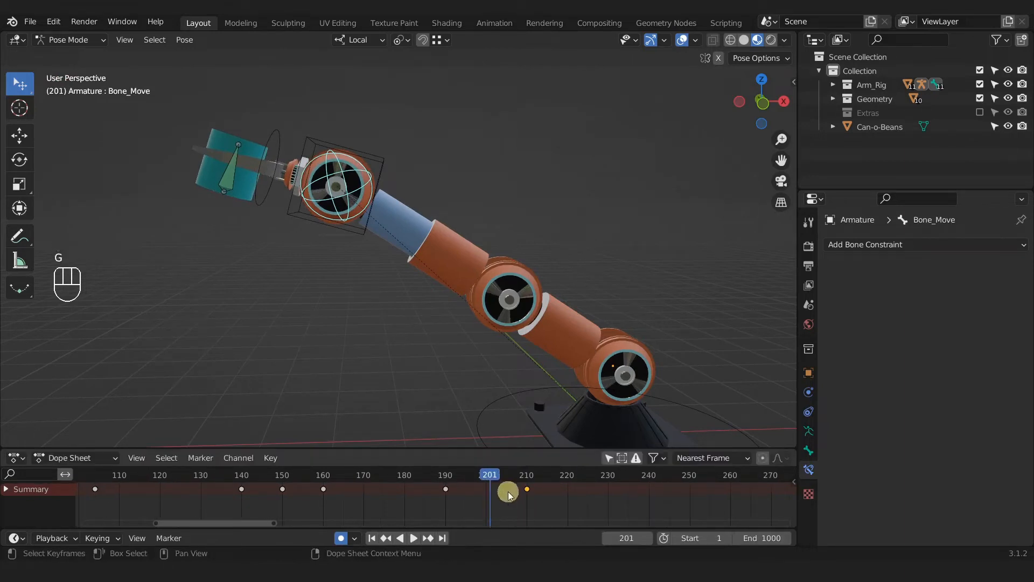
left_click_drag(496, 482, 445, 478)
key("space")
key("space")
left_click_drag(527, 480, 317, 476)
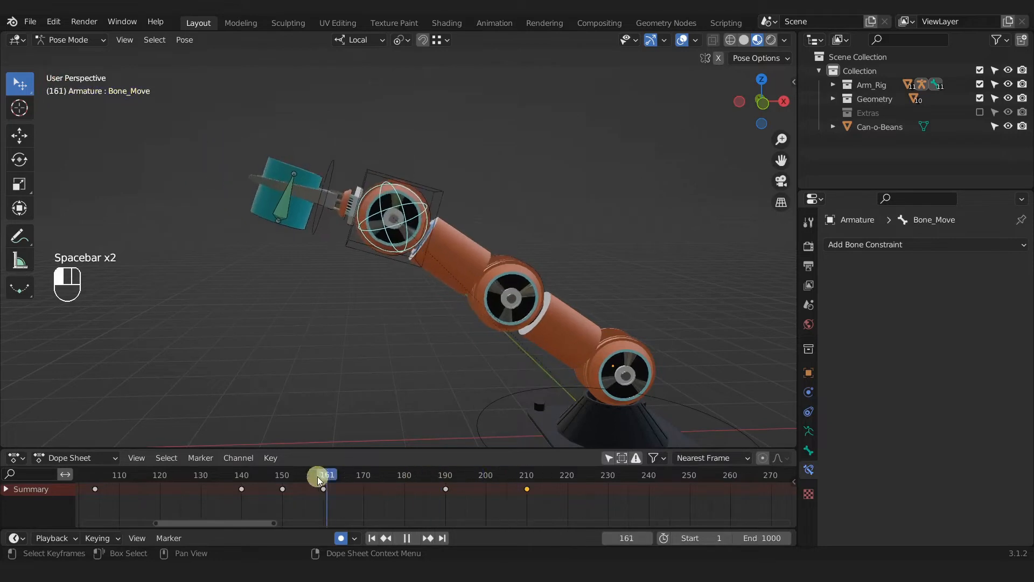
key("space")
key("space")
left_click_drag(434, 477, 498, 479)
key("g")
left_click(486, 491)
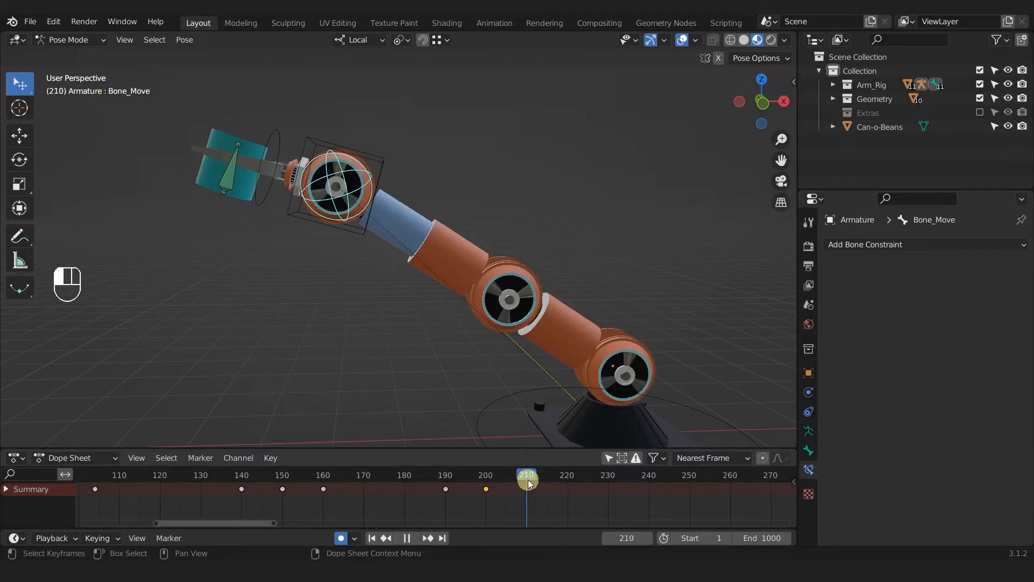
- At frame 220, lower the extended arm slightly and rotate Bone_Wrist in front view so the can stands upright
left_click_drag(568, 475, 568, 475)
middle_click_drag(323, 348, 392, 383, "shift")
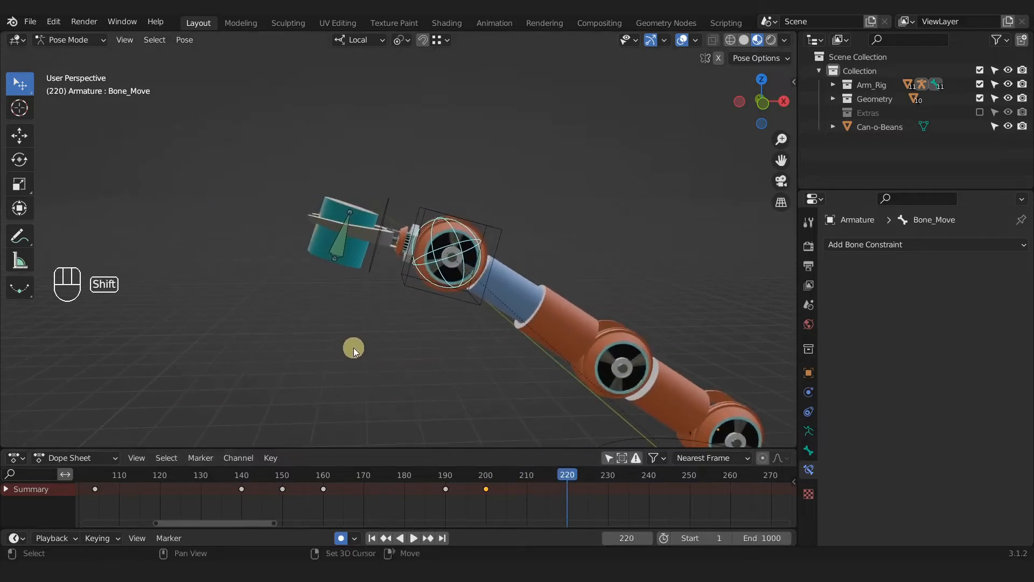
middle_click_drag(353, 347, 328, 293, "shift")
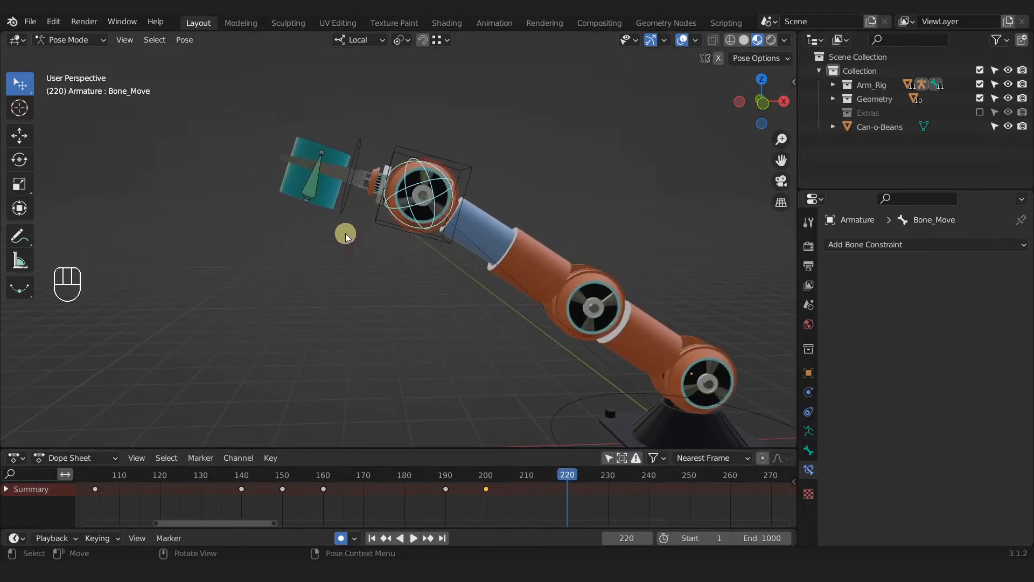
left_click_drag(467, 180, 457, 170)
key("KP_1")
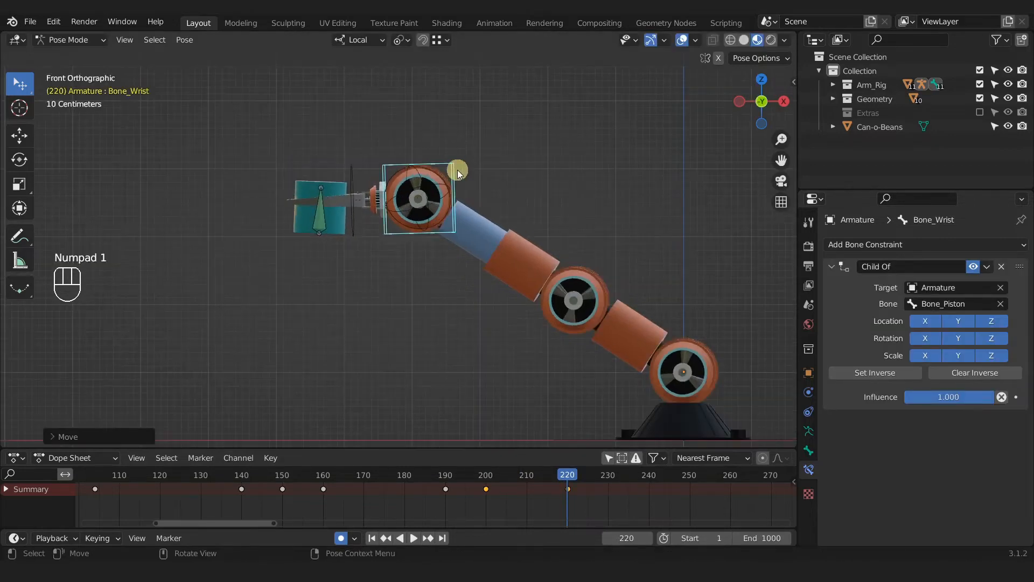
scroll(423, 170, "up", 3)
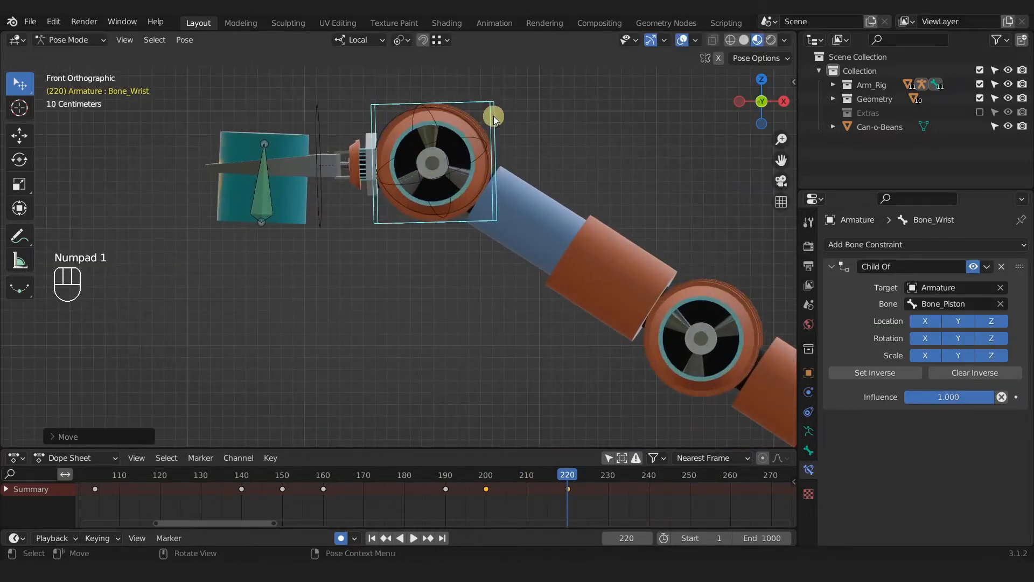
left_click_drag(440, 157, 463, 142)
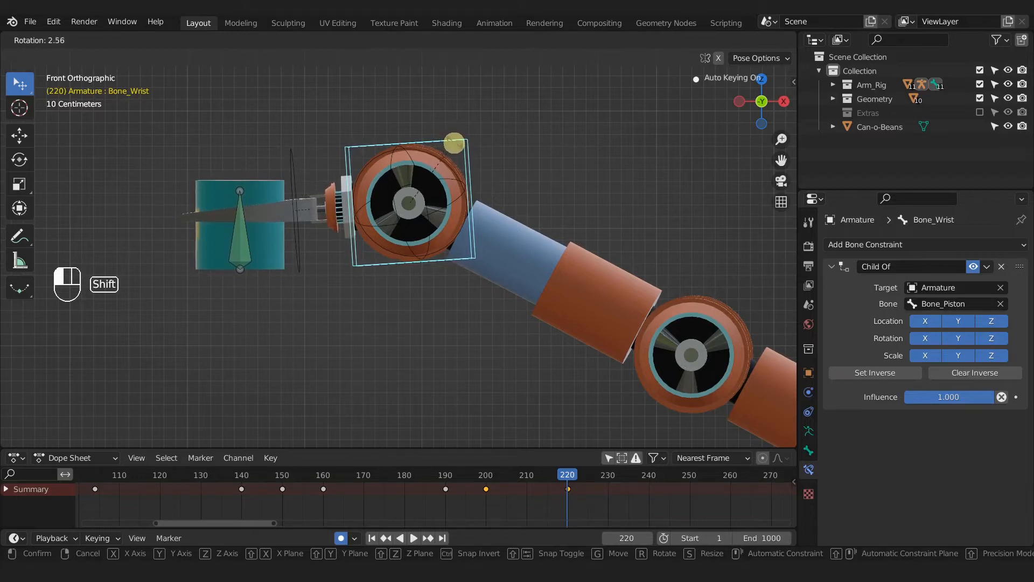
left_click_drag(452, 142, 453, 142)
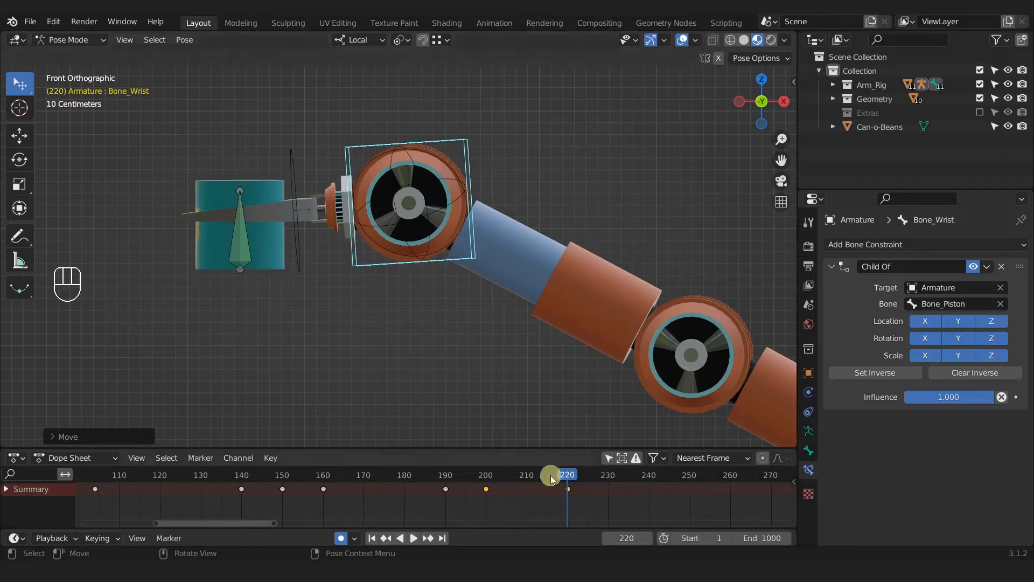
- Play the extension leading up to frame 220 and scrub to about frame 155 to check when the wrist starts rotating
left_click_drag(550, 475, 257, 497)
key("space")
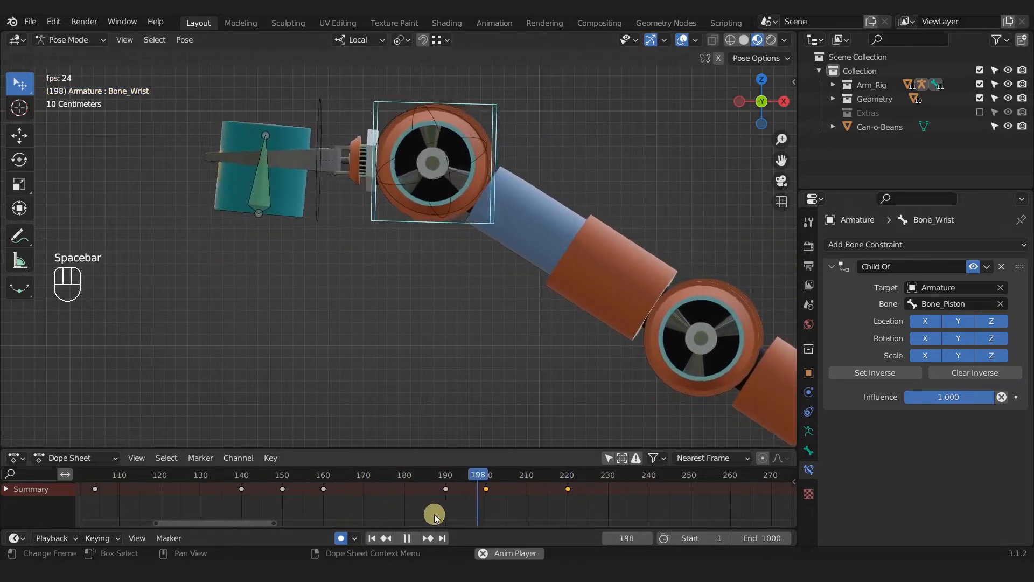
key("space")
left_click_drag(480, 476, 294, 478)
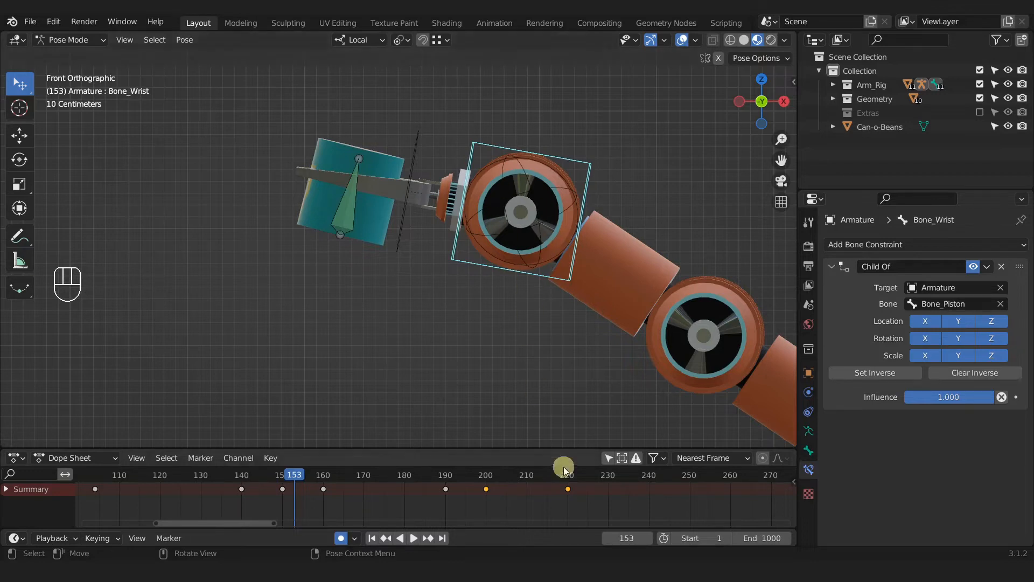
left_click_drag(308, 474, 302, 477)
- Show only the selected Bone_Wrist's keyframes and play from frame 140 to examine the wrist's rotation between them
left_click(282, 488)
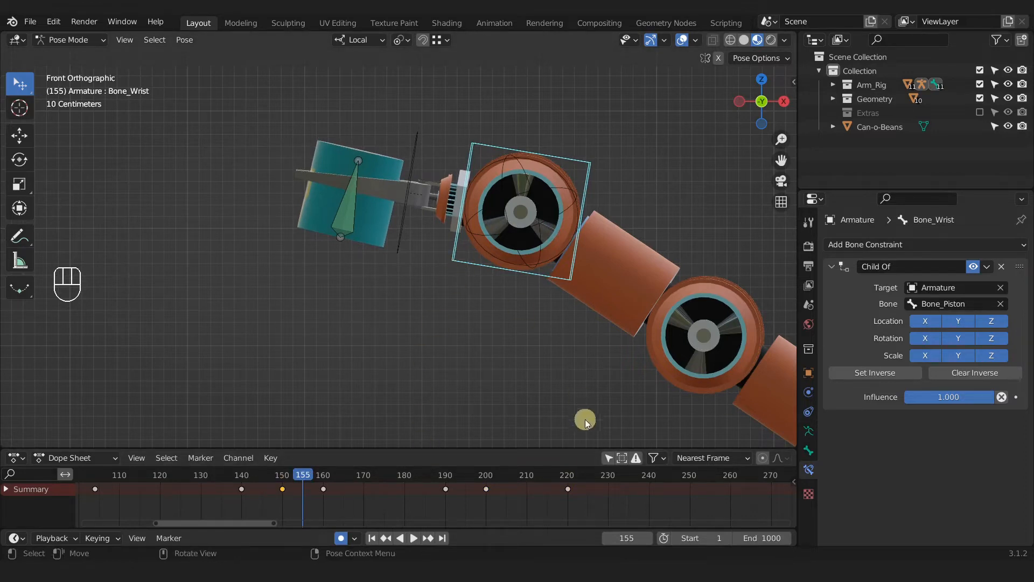
left_click(608, 459)
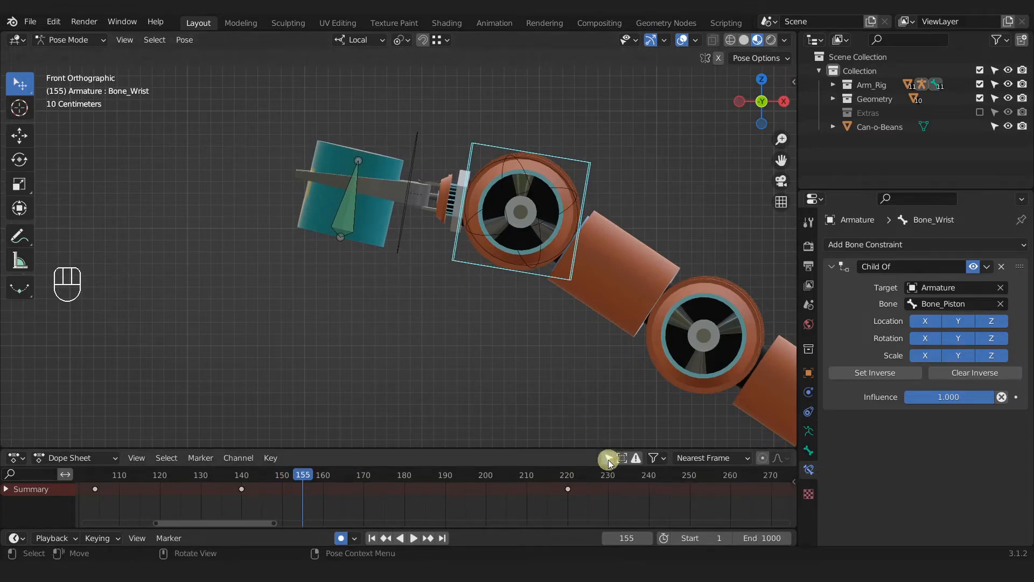
left_click_drag(291, 482, 243, 502)
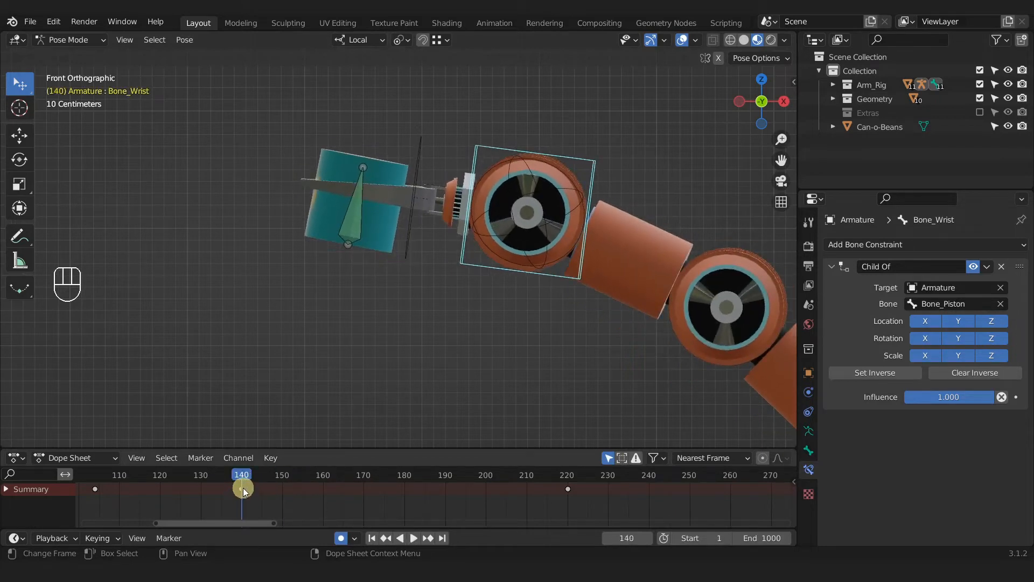
left_click(570, 489)
left_click(238, 479)
key("space")
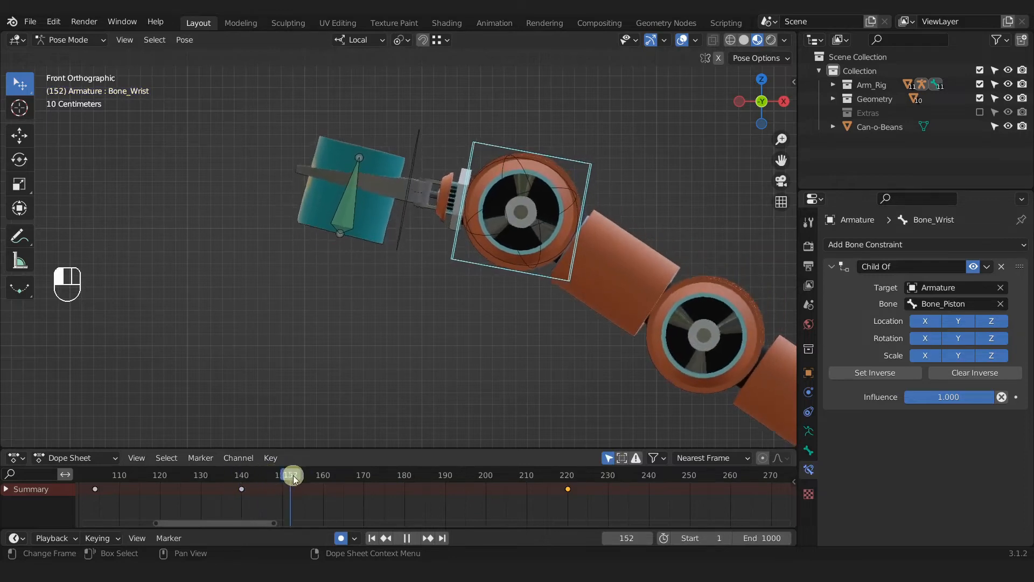
left_click_drag(502, 488, 242, 489)
- Duplicate Bone_Wrist's frame 140 keyframe to frame 191 and show the keyframes of all bones again
left_click(243, 490)
key("shift+d")
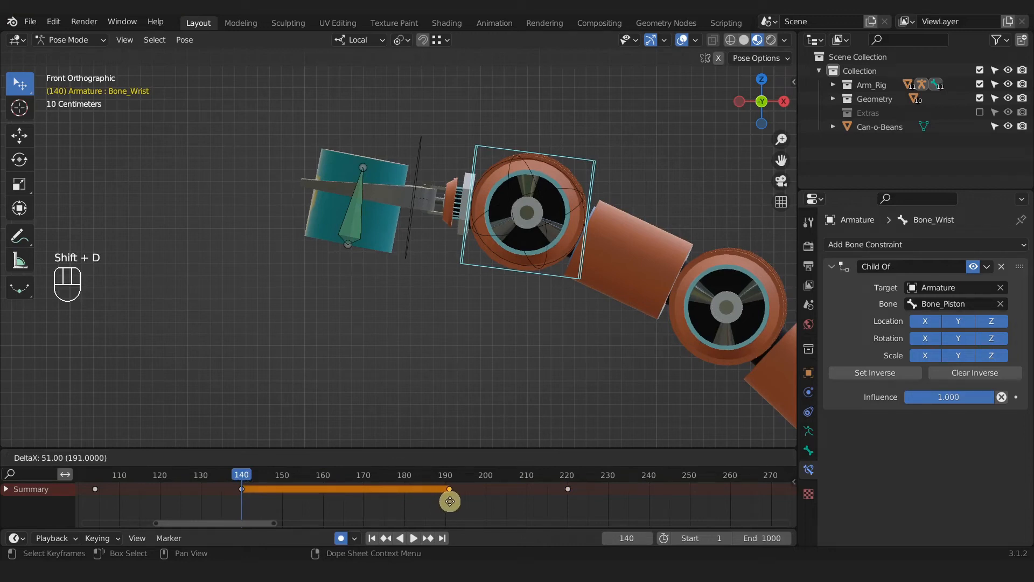
left_click(450, 501)
left_click(613, 459)
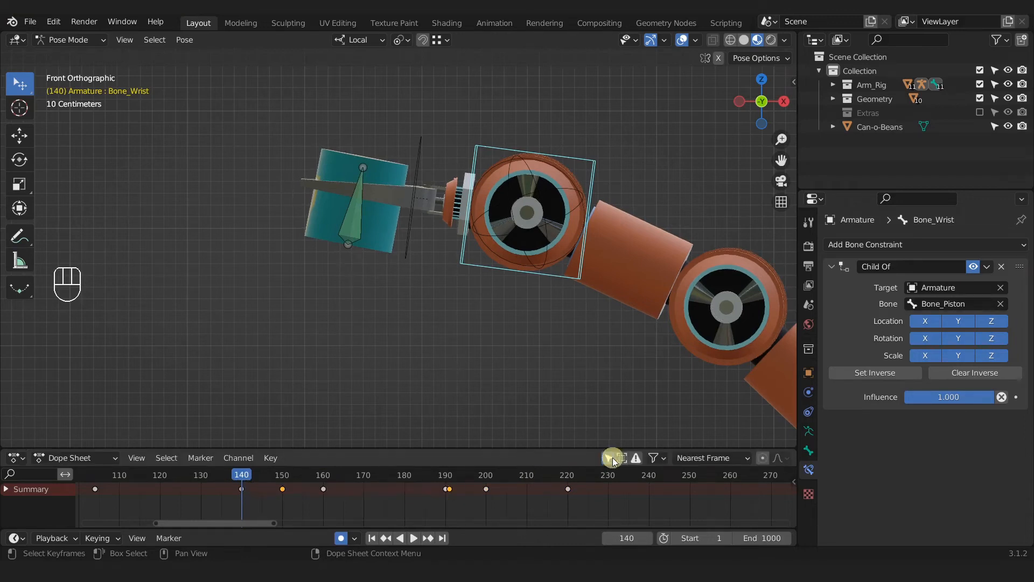
- Move the duplicated wrist keyframe to frame 190 so it lines up with the extension keyframes
left_click_drag(244, 477, 478, 503)
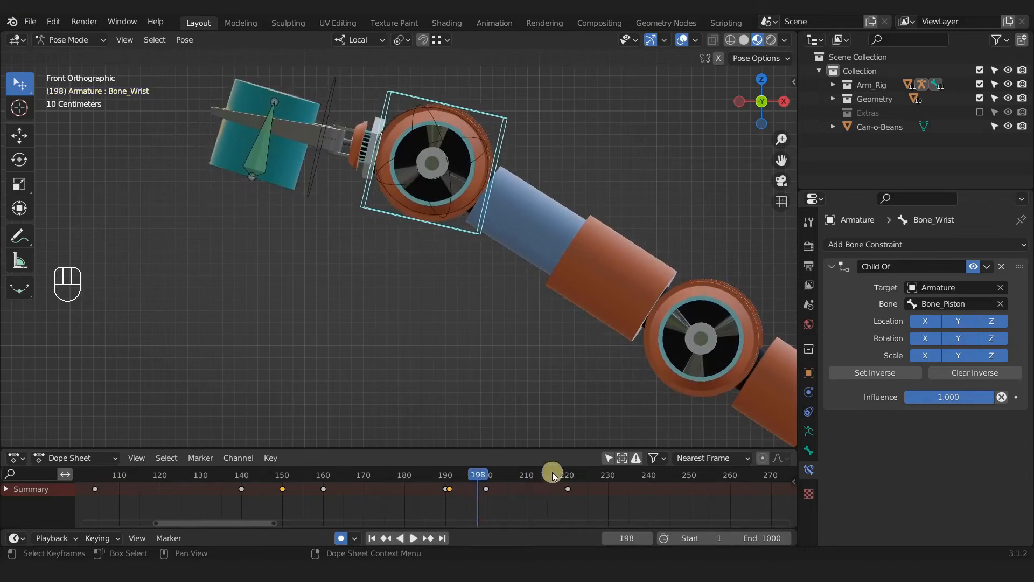
left_click(605, 459)
left_click(606, 459)
left_click_drag(483, 473, 446, 478)
left_click(607, 458)
left_click(607, 458)
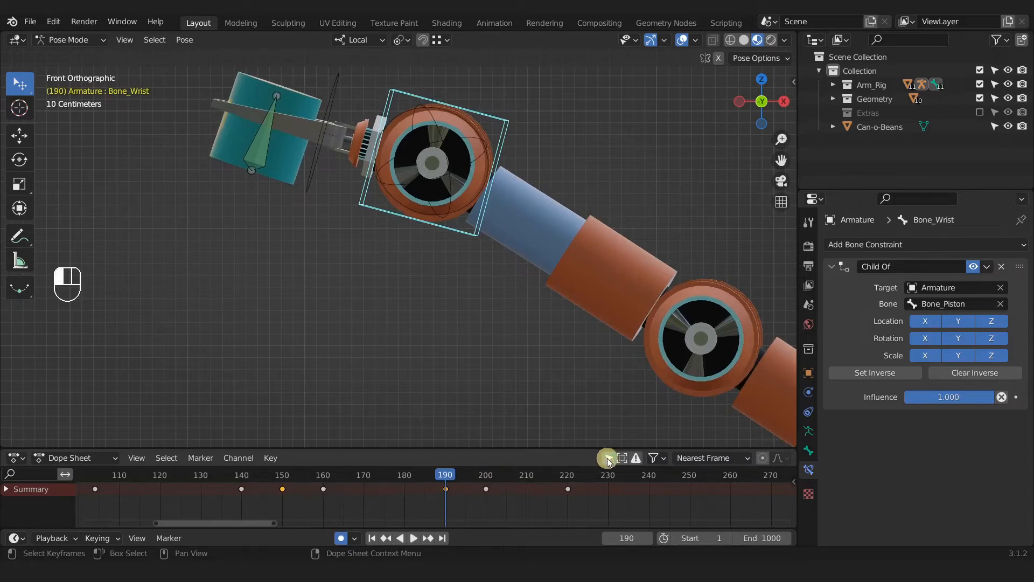
- Play the extension and the can's levelling, and examine the wrist and can up close around frame 220
left_click_drag(468, 474, 309, 492)
key("space")
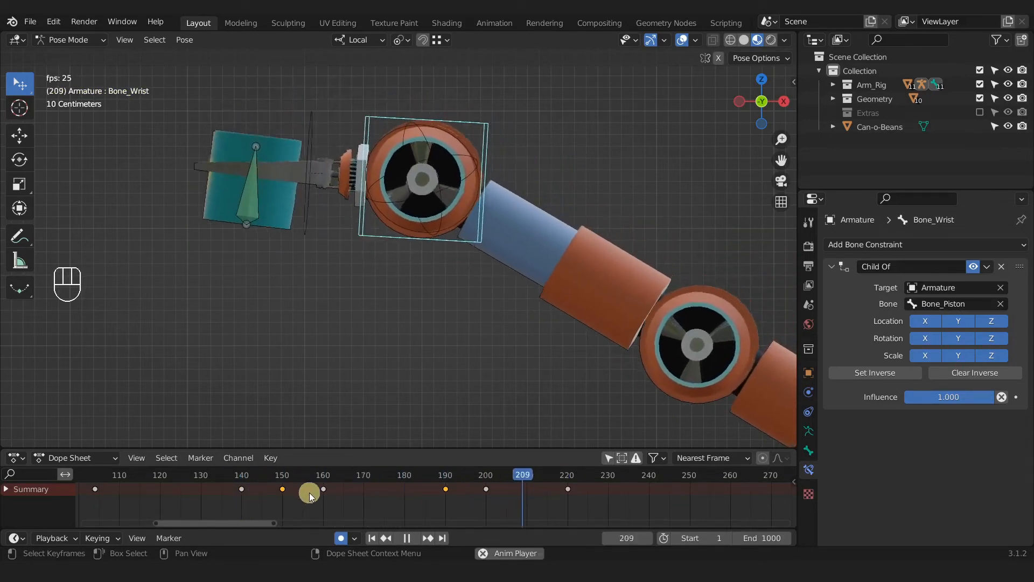
key("space")
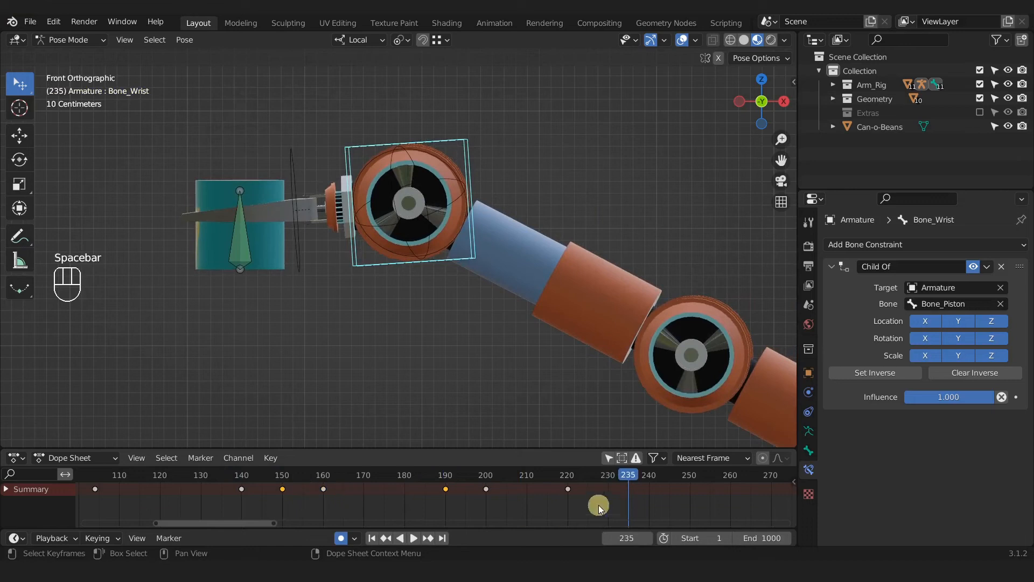
mouse_move(570, 480)
left_mouse_down()
mouse_move(493, 480)
mouse_move(569, 485)
left_mouse_up()
scroll(330, 338, "up", 3)
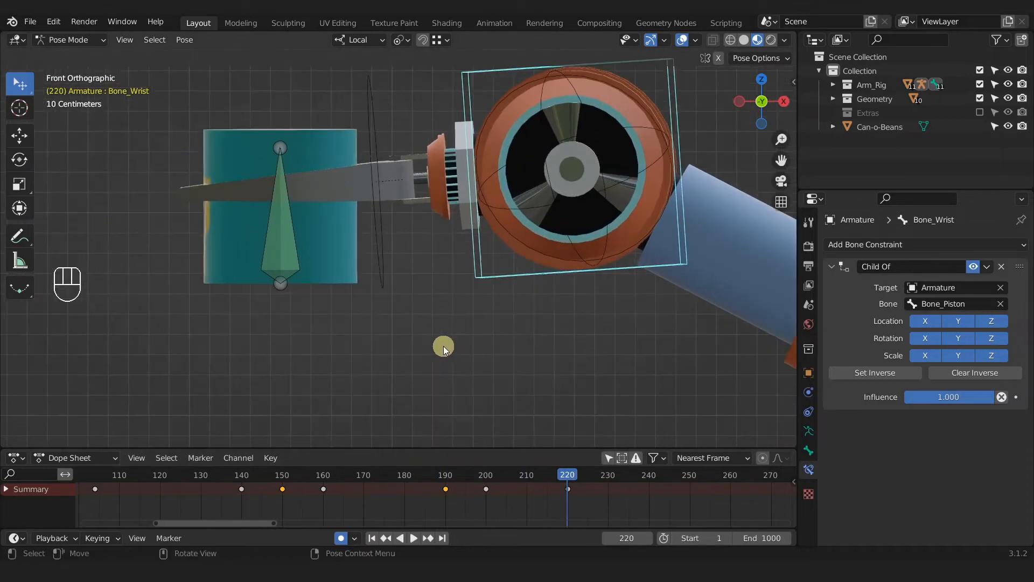
left_click_drag(569, 479, 439, 478)
key("space")
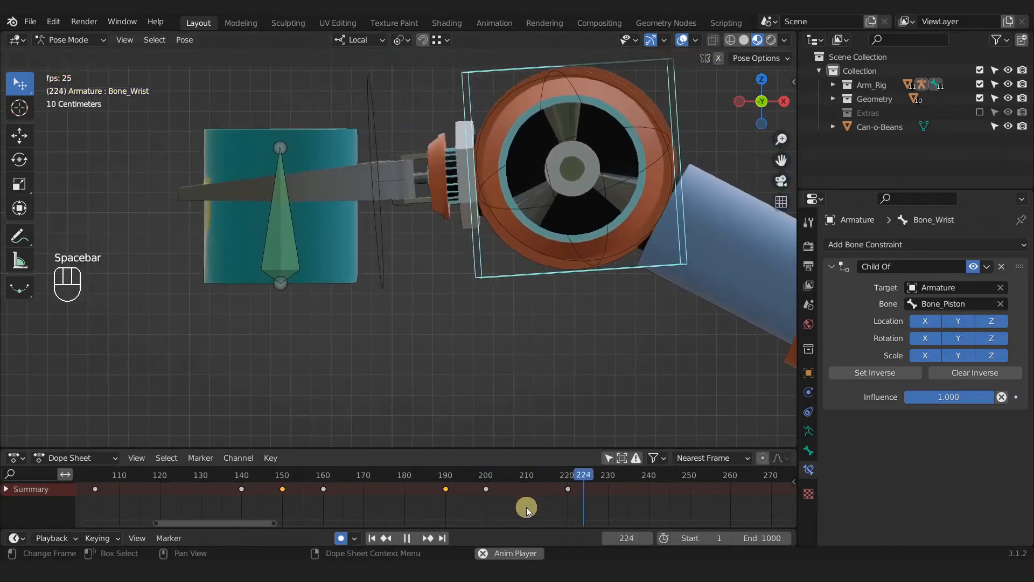
key("space")
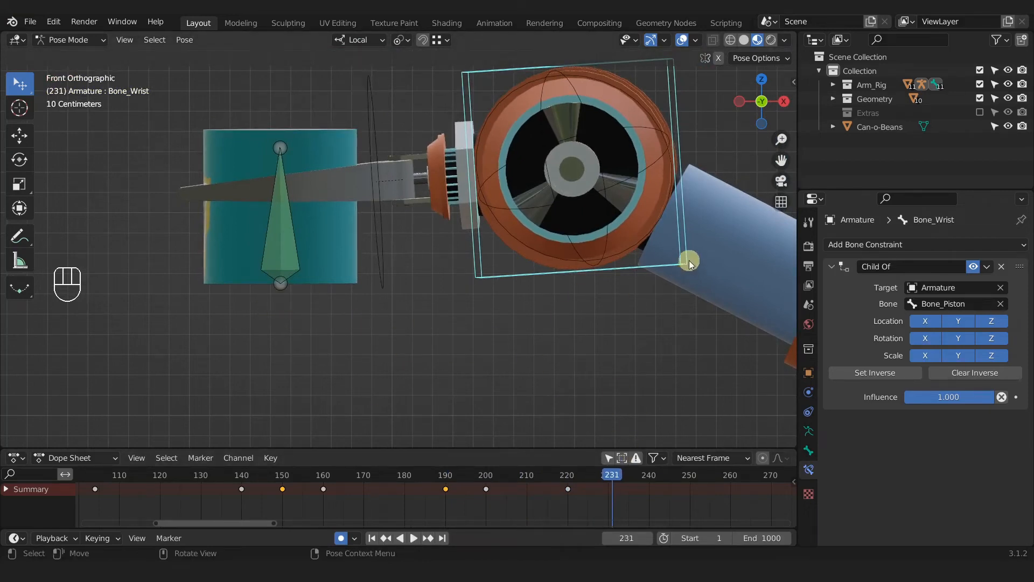
- Undo the wrist rotation keyed at frame 231 and rotate Bone_Wrist about 0.24° at frame 220 instead to level the can
left_click_drag(690, 260, 677, 190)
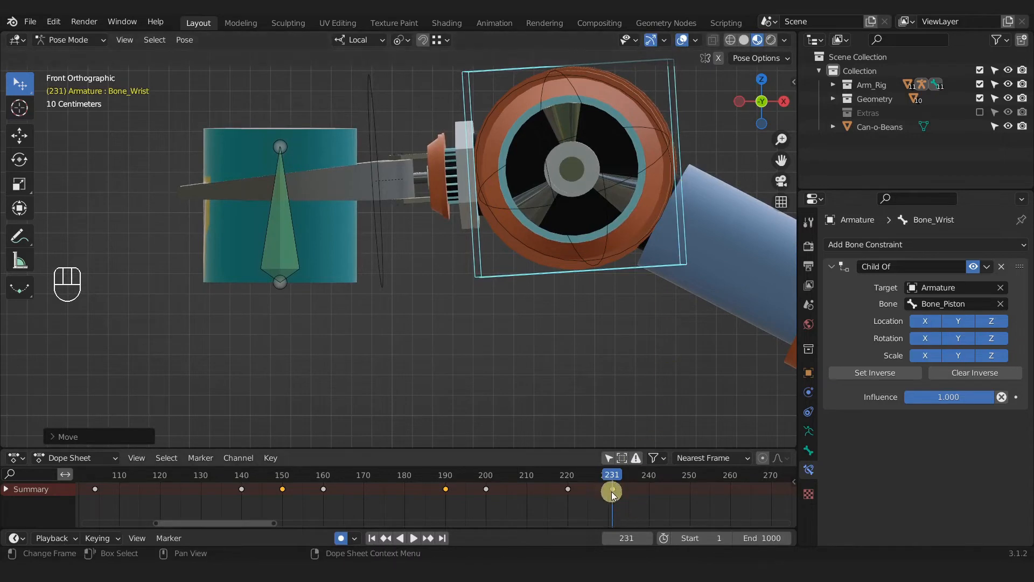
key("ctrl+z")
left_click_drag(617, 474, 569, 479)
left_click_drag(686, 262, 643, 171)
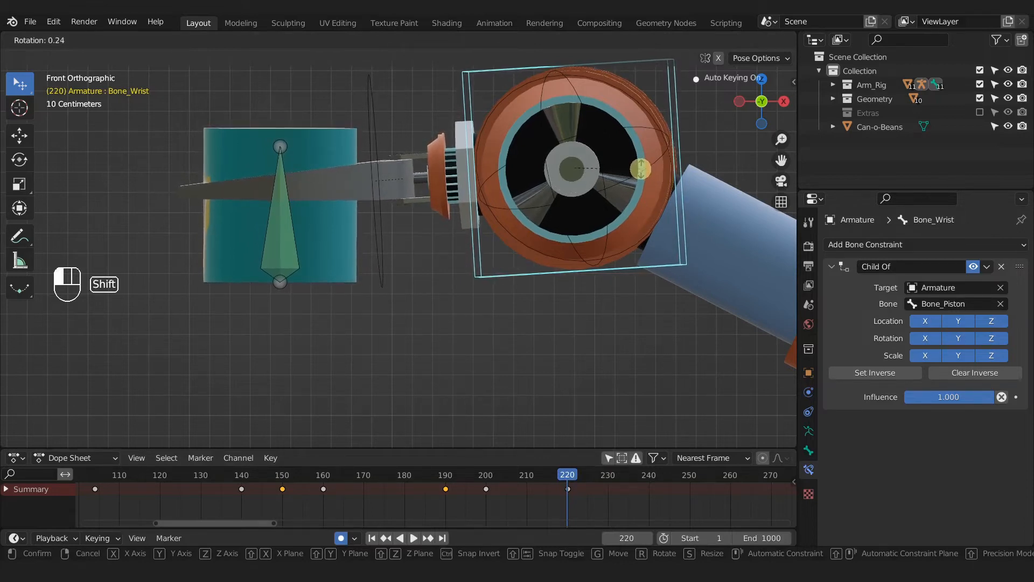
left_click_drag(639, 168, 640, 167, "shift")
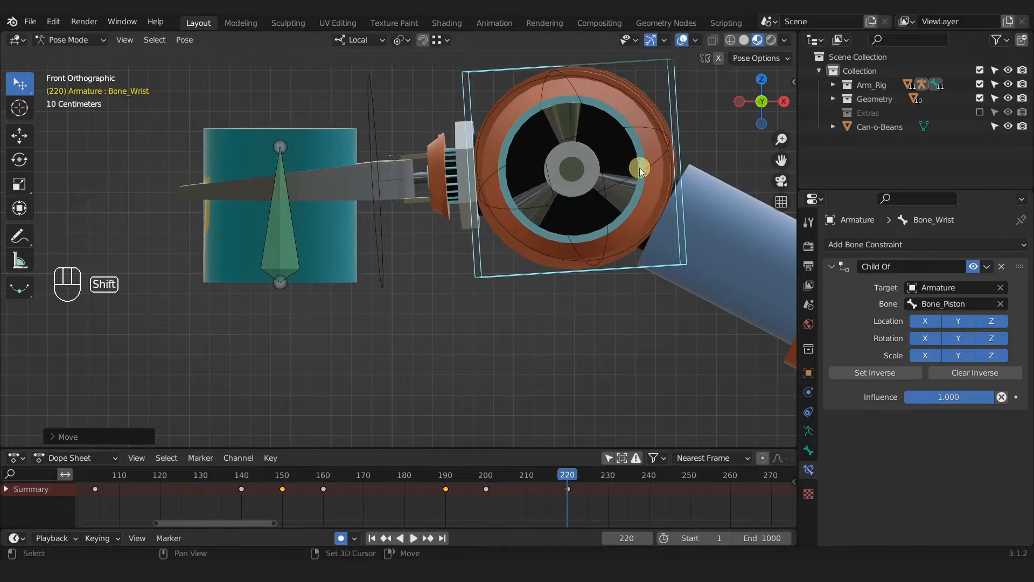
- Play the whole animation from the first frame and review the arm's full movement in perspective
scroll(269, 326, "down", 2)
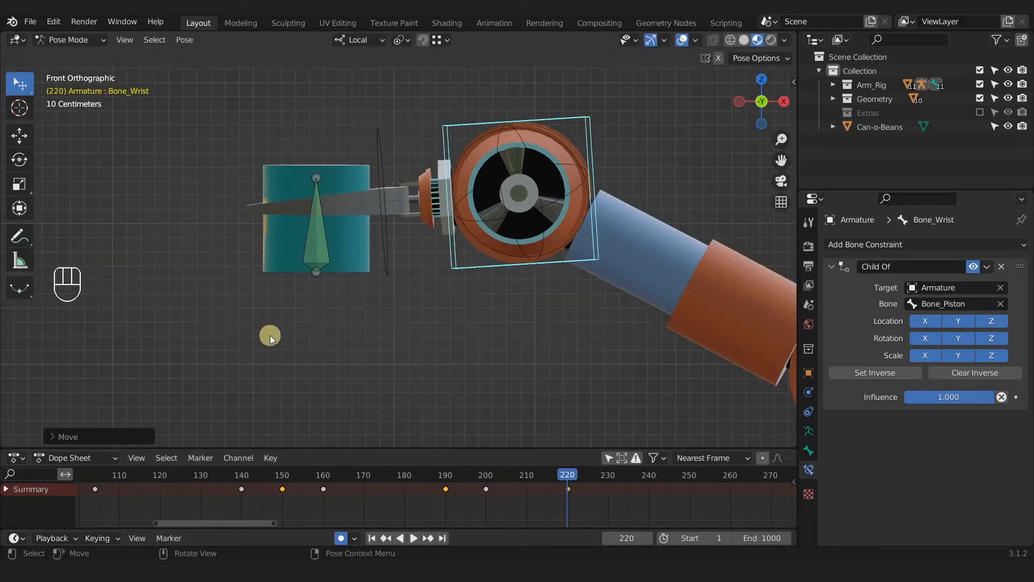
scroll(270, 335, "down", 5)
scroll(503, 438, "down", 2)
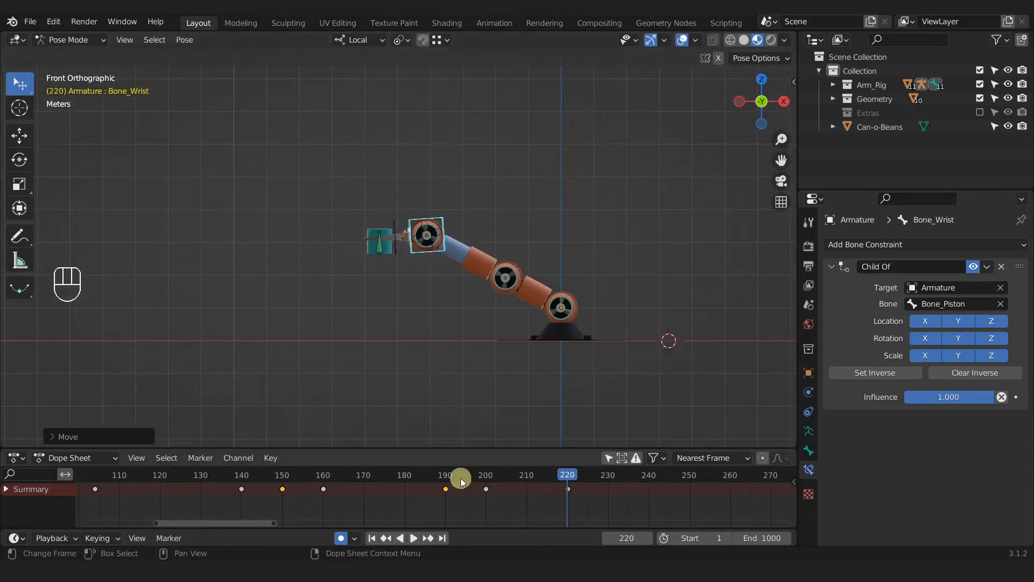
scroll(376, 505, "down", 12)
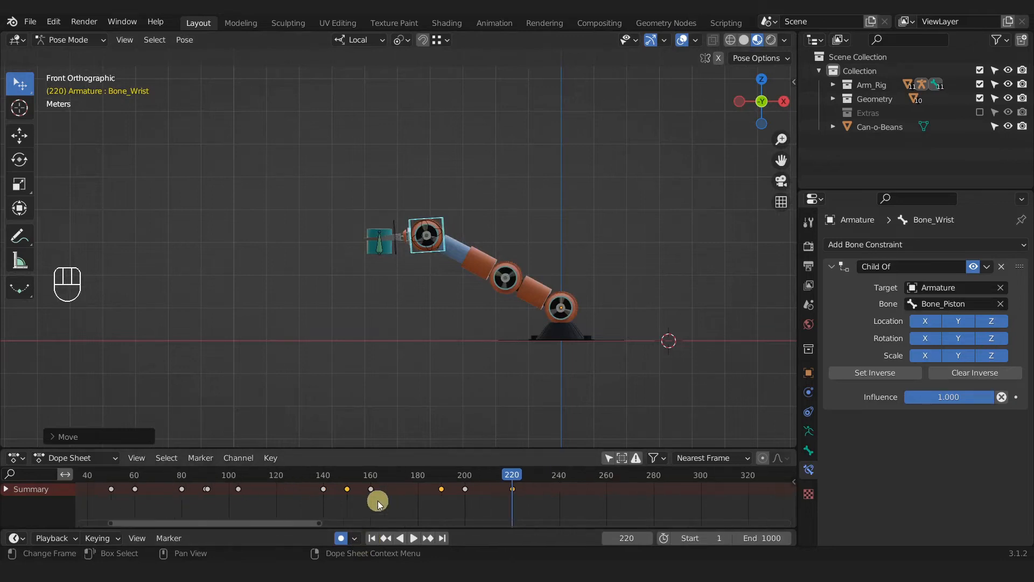
middle_click_drag(375, 506, 454, 518, "shift")
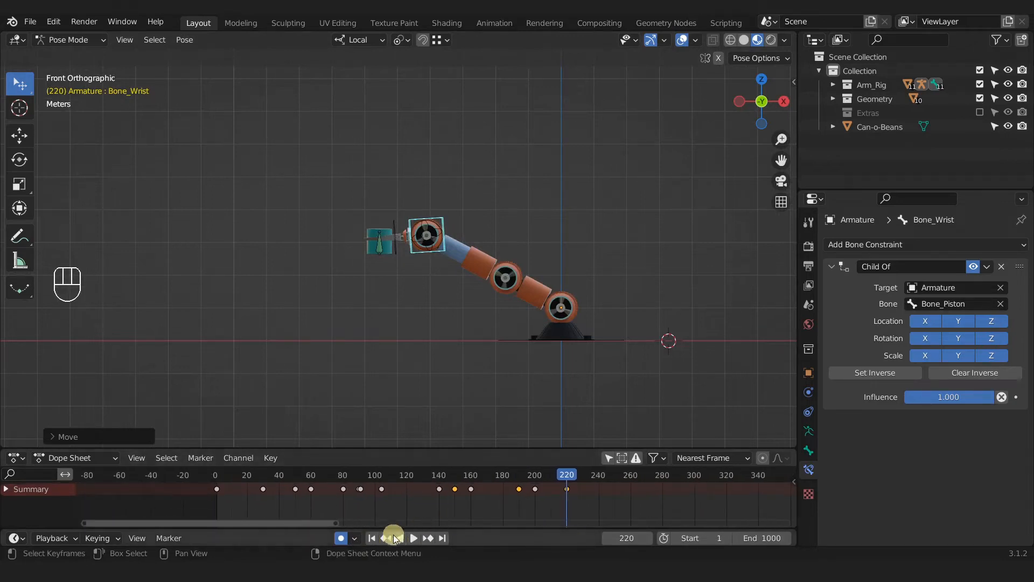
left_click(371, 539)
middle_click_drag(477, 368, 464, 351)
key("space")
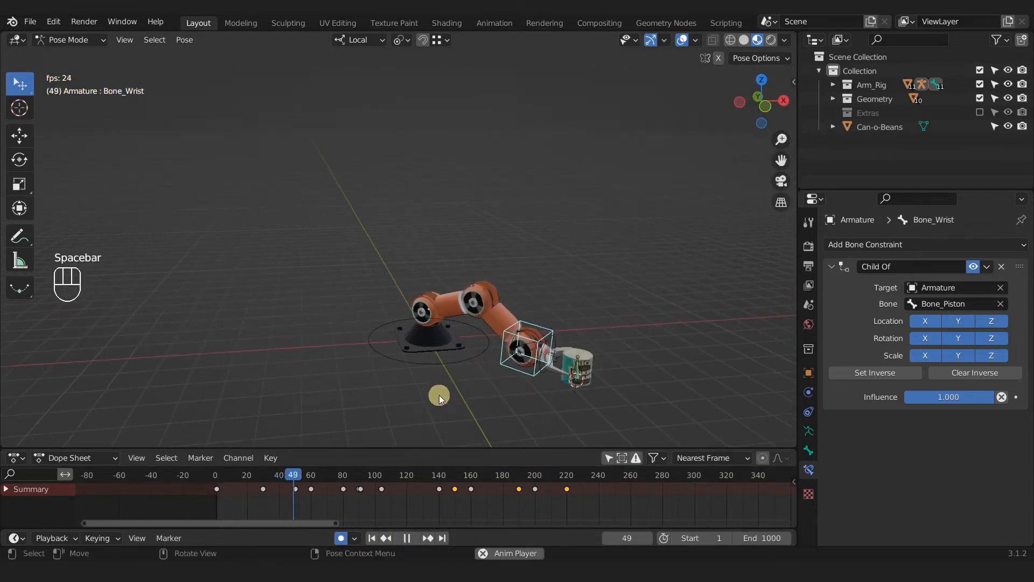
middle_click_drag(439, 395, 467, 367)
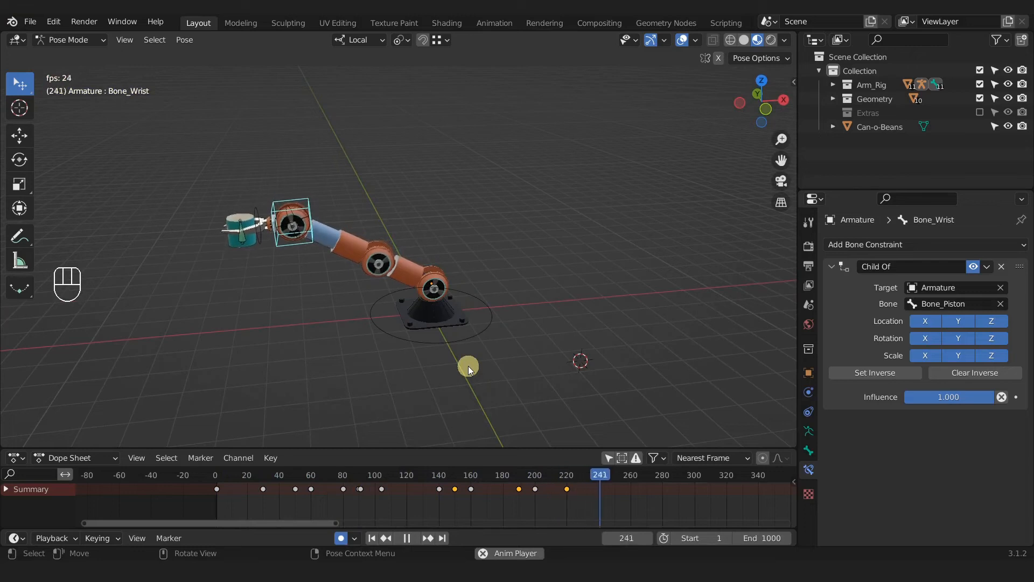
key("space")
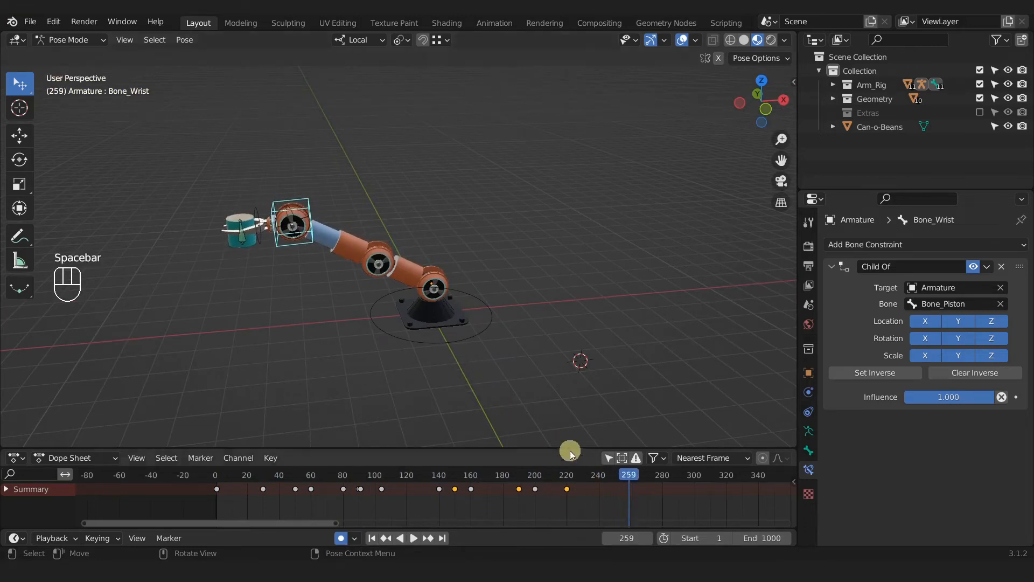
- At frame 116 in top view, move Bone_Move slightly outward from the base to widen the arm's carrying swing
left_click_drag(572, 474, 389, 479)
middle_click_drag(496, 354, 362, 386)
mouse_move(399, 481)
left_mouse_down()
mouse_move(408, 479)
mouse_move(379, 482)
mouse_move(401, 487)
left_mouse_up()
scroll(470, 317, "up", 2)
middle_click_drag(474, 316, 490, 374, "shift")
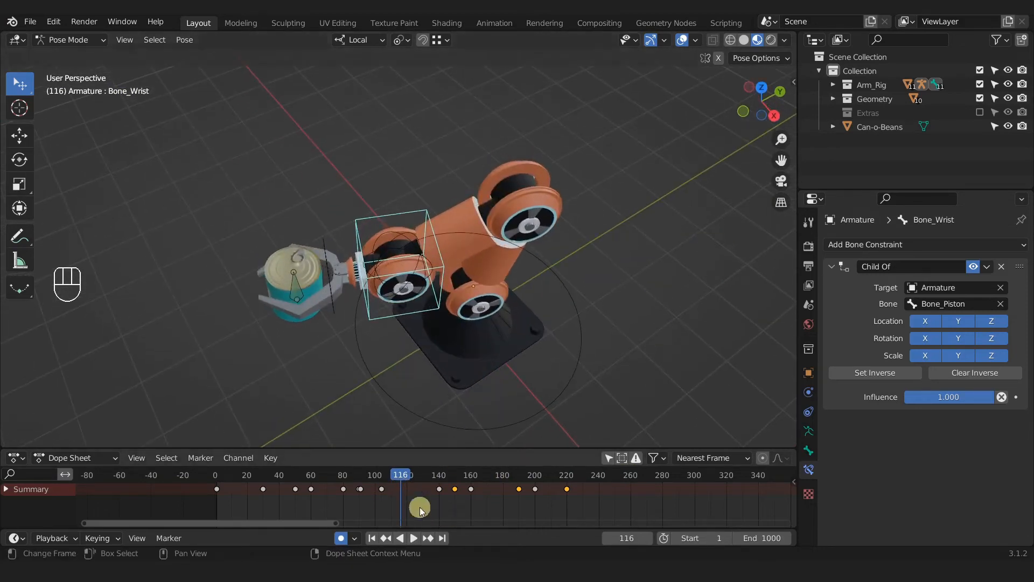
left_click_drag(403, 480, 401, 479)
key("KP_7")
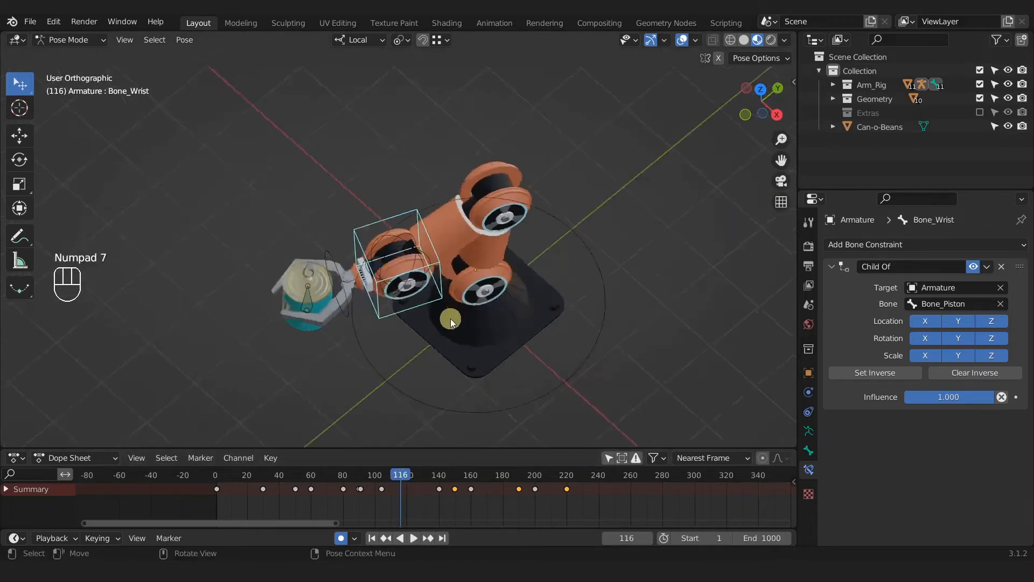
left_click_drag(392, 275, 378, 311)
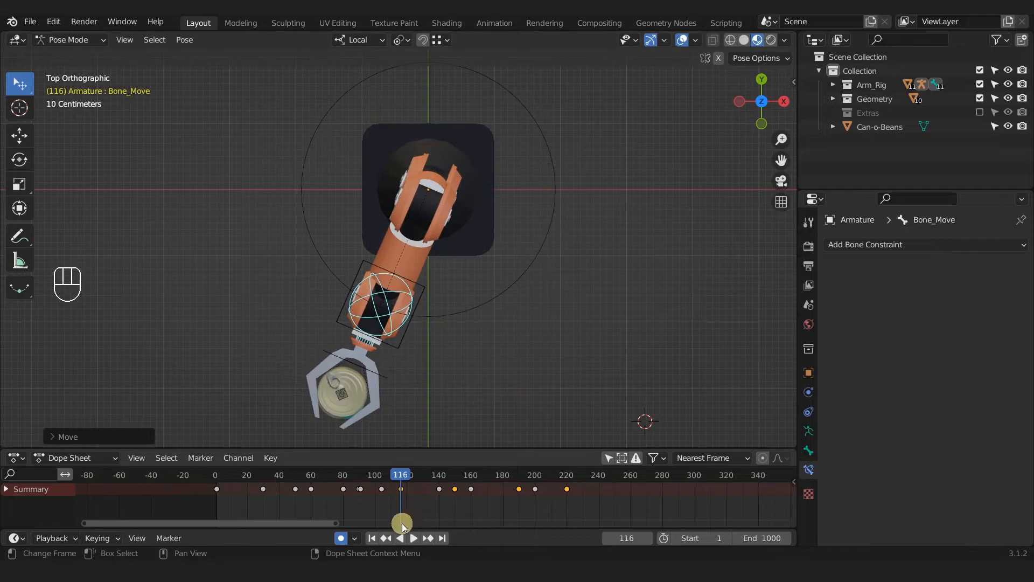
- Play the animation from the first frame to check the adjusted carrying swing in perspective
left_click(372, 538)
middle_click_drag(410, 378, 412, 340)
key("space")
scroll(439, 315, "up", 1)
key("space")
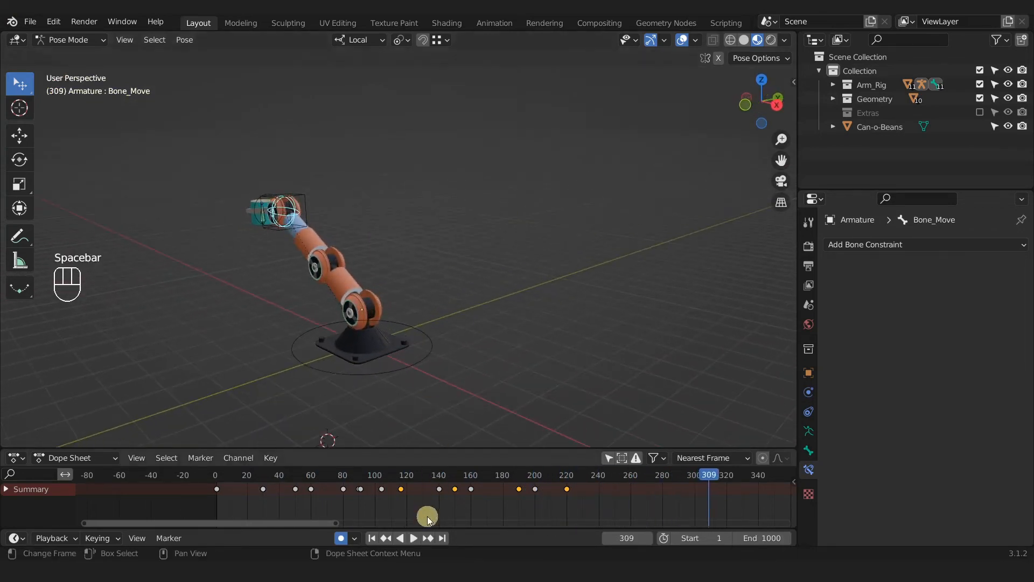
- Replay the whole animation from the first frame, watching the arm from different sides, and save the file
left_click(371, 537)
middle_click_drag(451, 437, 367, 344)
key("space")
scroll(354, 390, "up", 1)
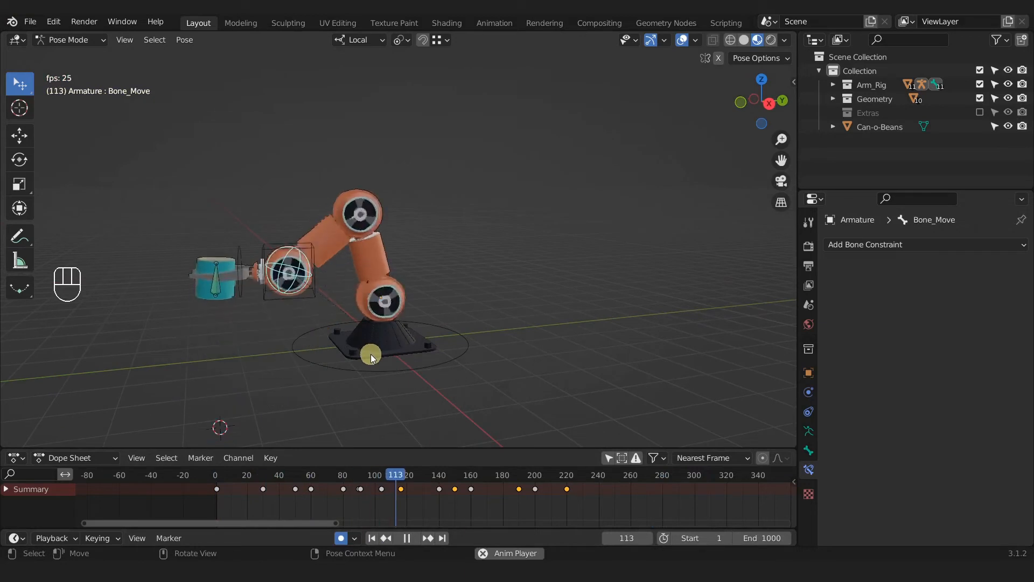
middle_click_drag(371, 354, 462, 351)
scroll(398, 322, "up", 1)
mouse_move(398, 322)
middle_mouse_down()
mouse_move(439, 346)
mouse_move(402, 337)
mouse_move(415, 318)
mouse_move(403, 318)
middle_mouse_up()
key("space")
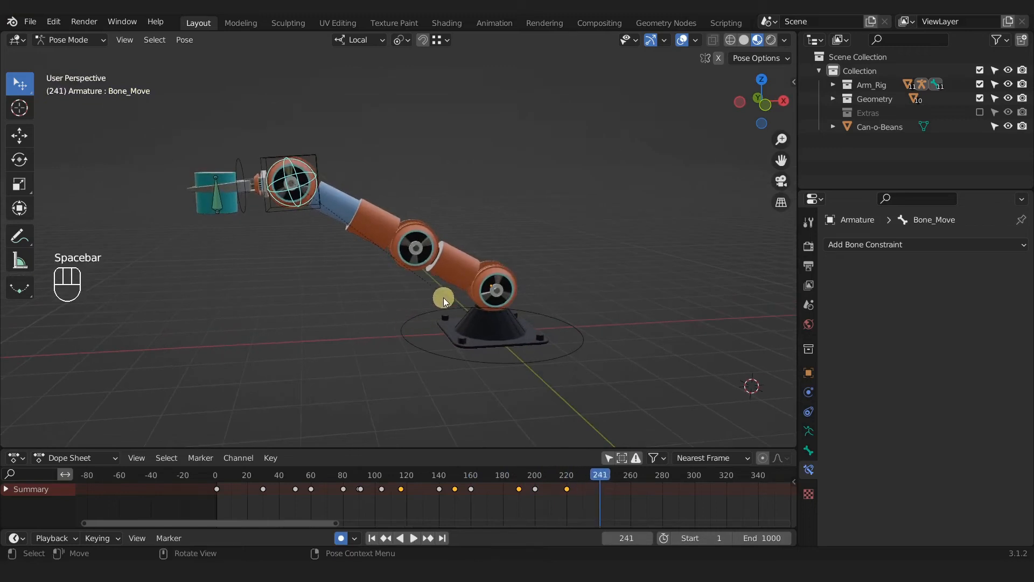
key("ctrl+s")
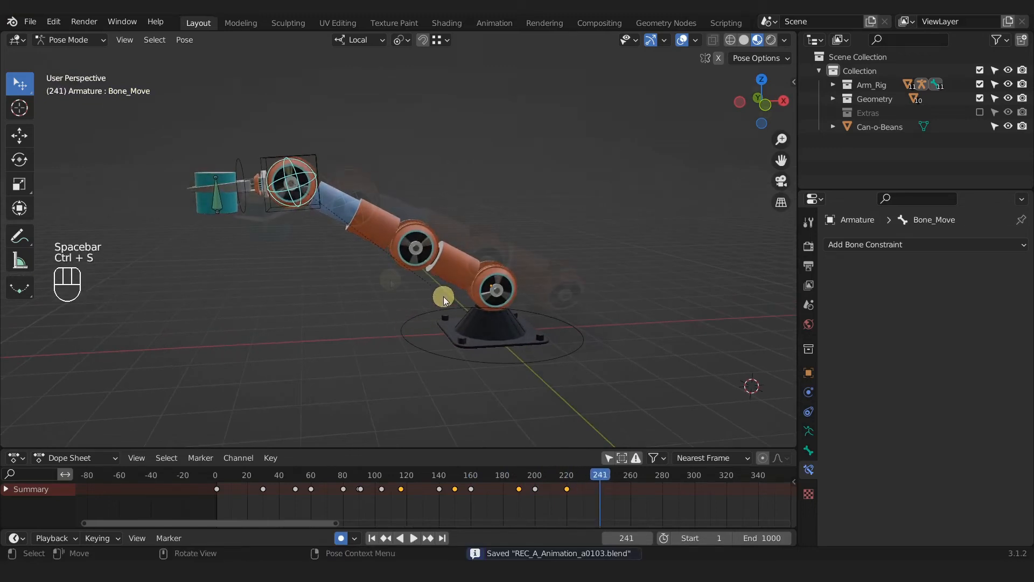
- Insert a Location & Rotation keyframe for Bone_Claw-C at frame 220 with the claw still gripping the can
middle_click_drag(444, 297, 390, 279)
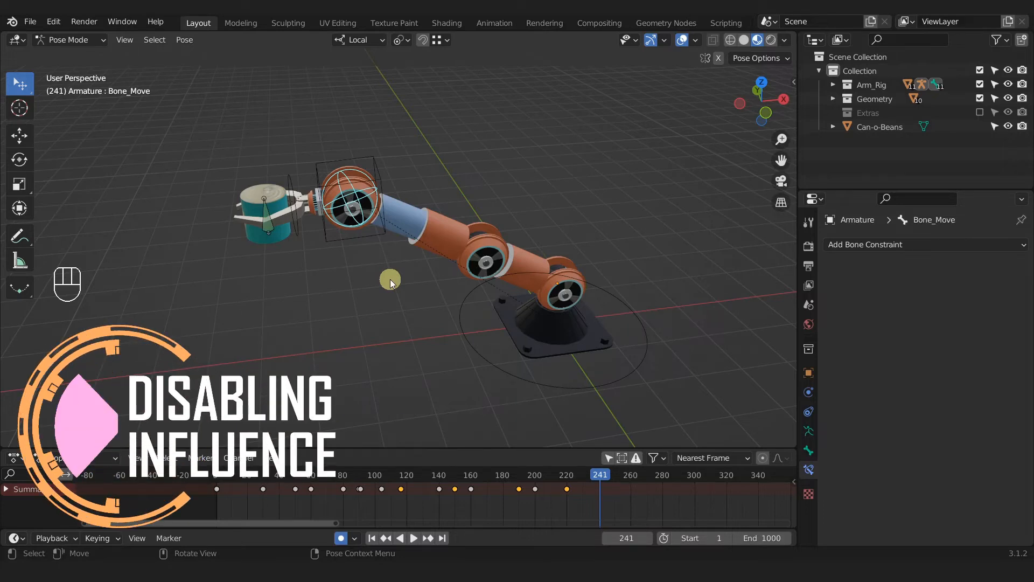
middle_click_drag(390, 279, 323, 239)
left_click(306, 234)
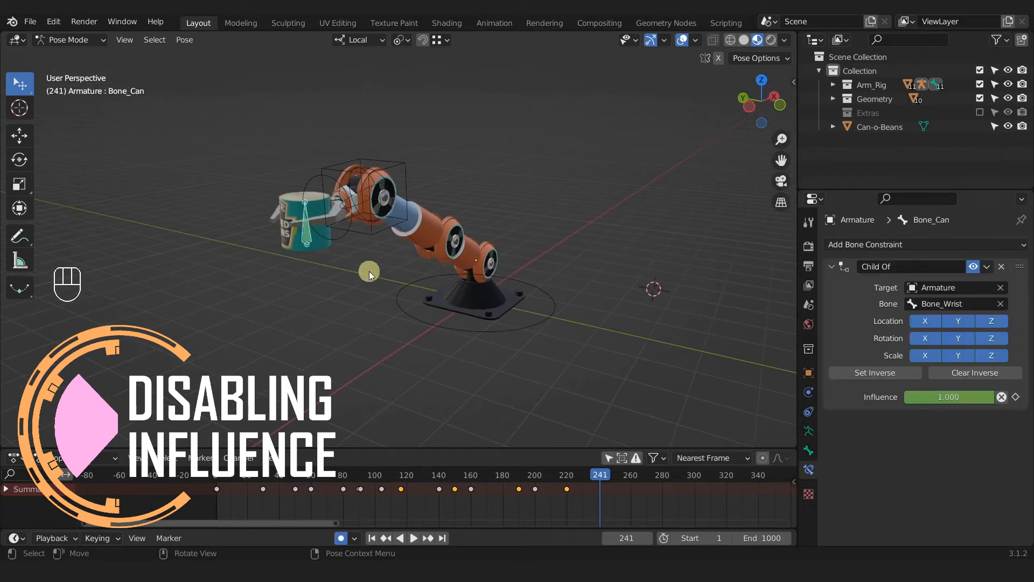
middle_click_drag(370, 271, 342, 279)
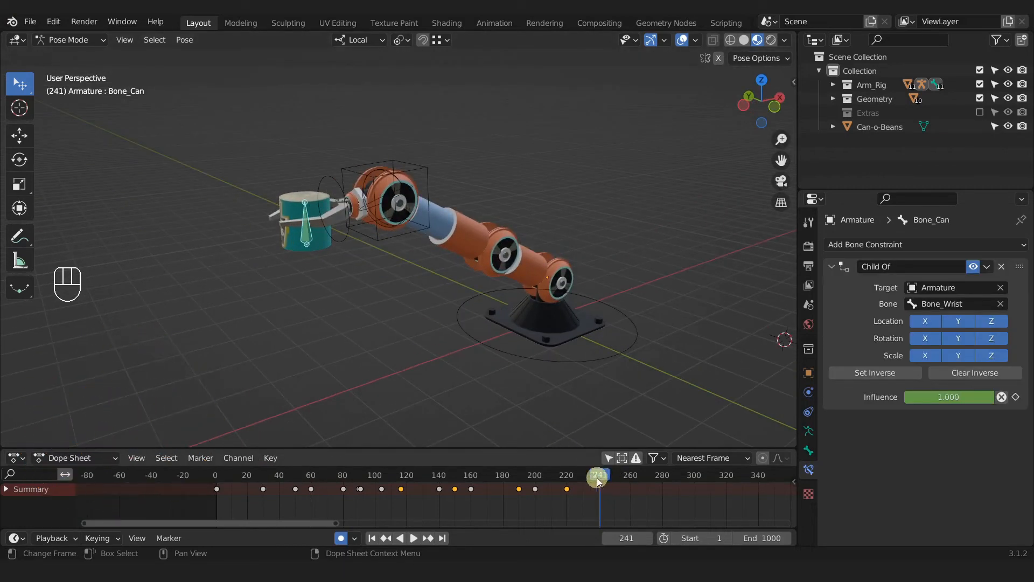
scroll(442, 325, "up", 2)
middle_click_drag(442, 325, 446, 323)
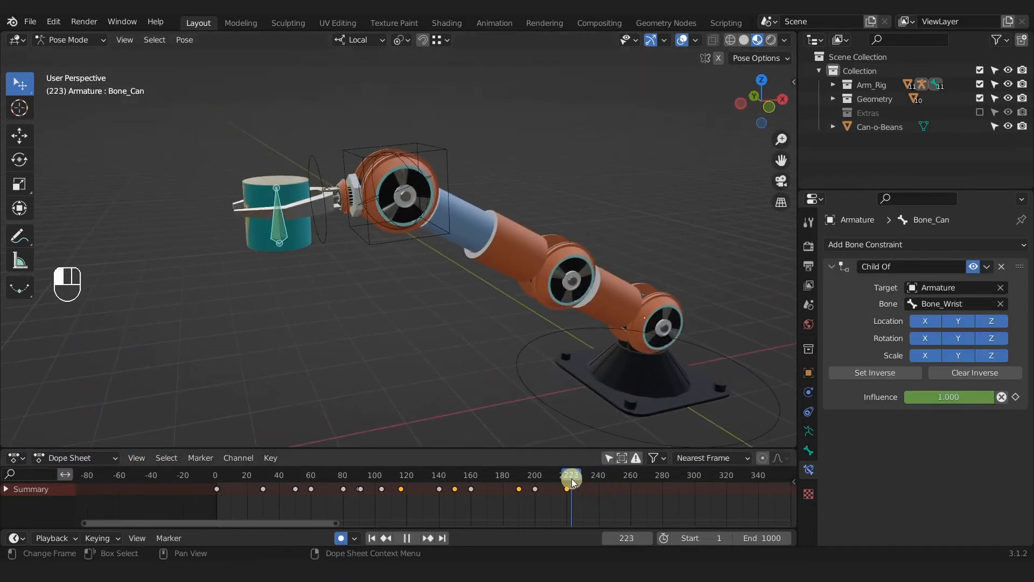
middle_click_drag(330, 259, 324, 237)
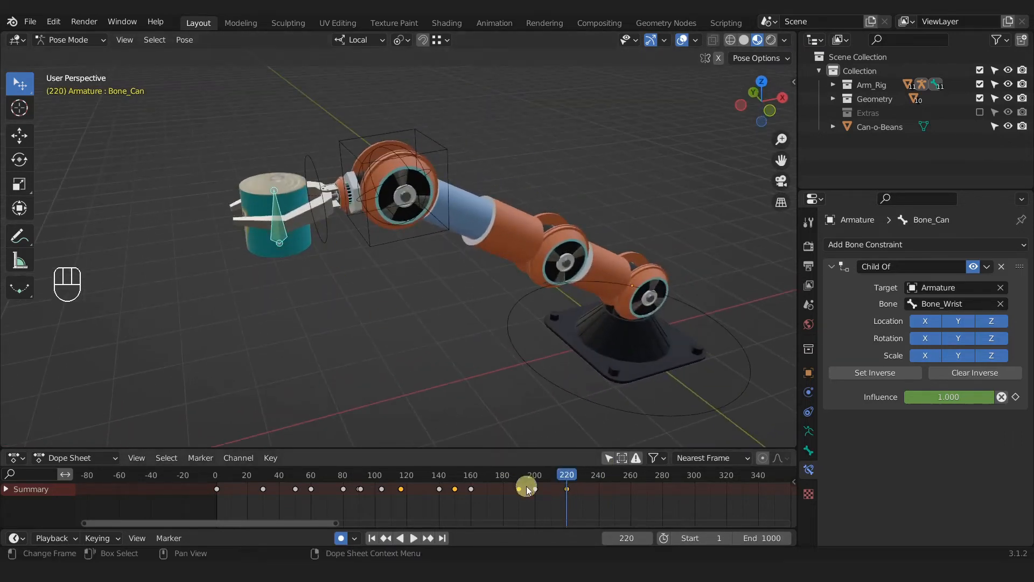
left_click(327, 236)
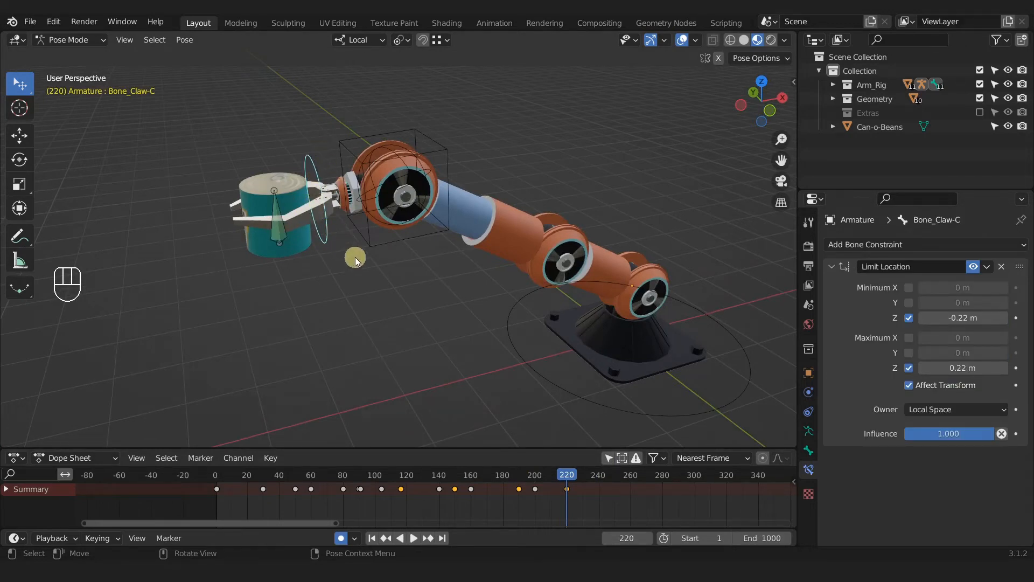
key("i")
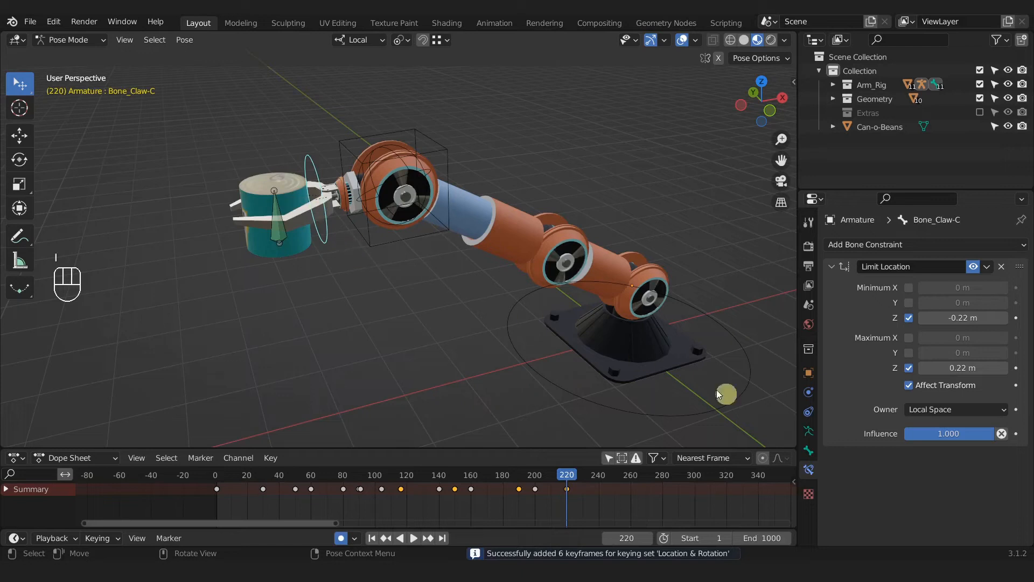
- Show Bone_Claw-C's transform values and scrub back through the earlier claw motion, returning to frame 220
left_click(809, 450)
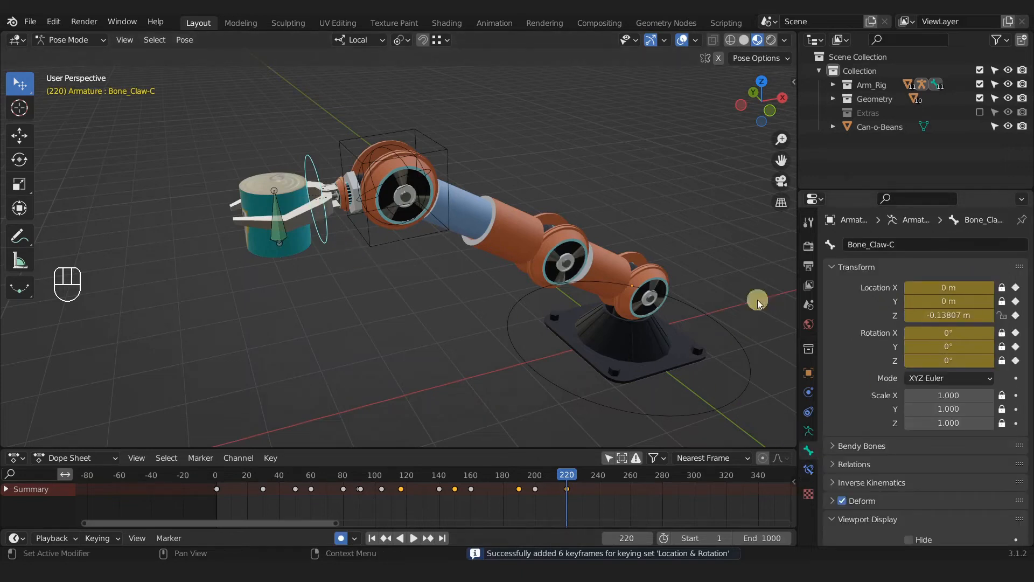
scroll(624, 499, "up", 2)
middle_click_drag(627, 503, 569, 521, "shift")
left_click_drag(531, 479, 257, 481)
scroll(300, 480, "down", 2)
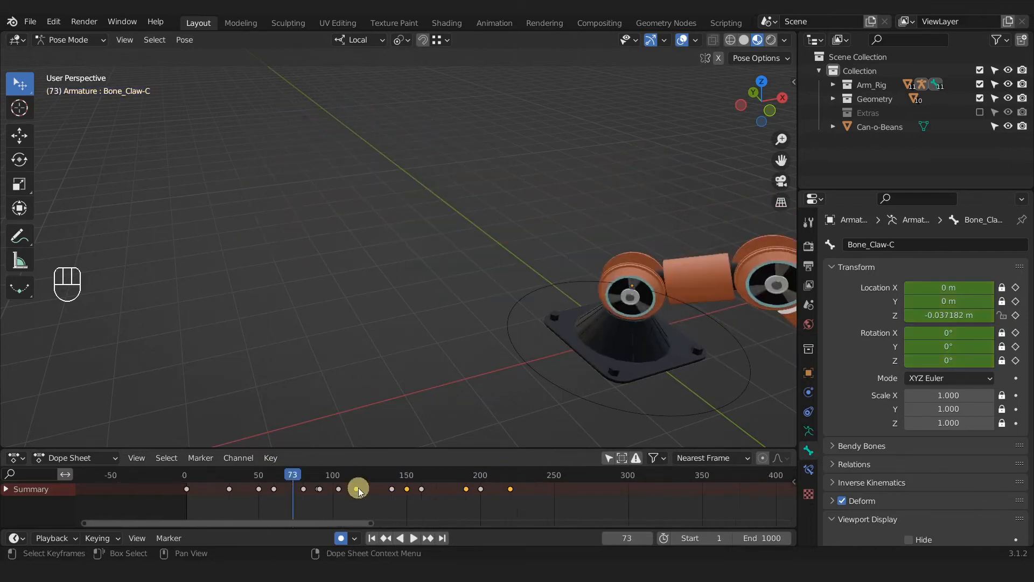
scroll(730, 350, "down", 5)
middle_click_drag(652, 338, 507, 296, "shift")
scroll(554, 338, "up", 1)
left_click_drag(290, 482, 510, 492)
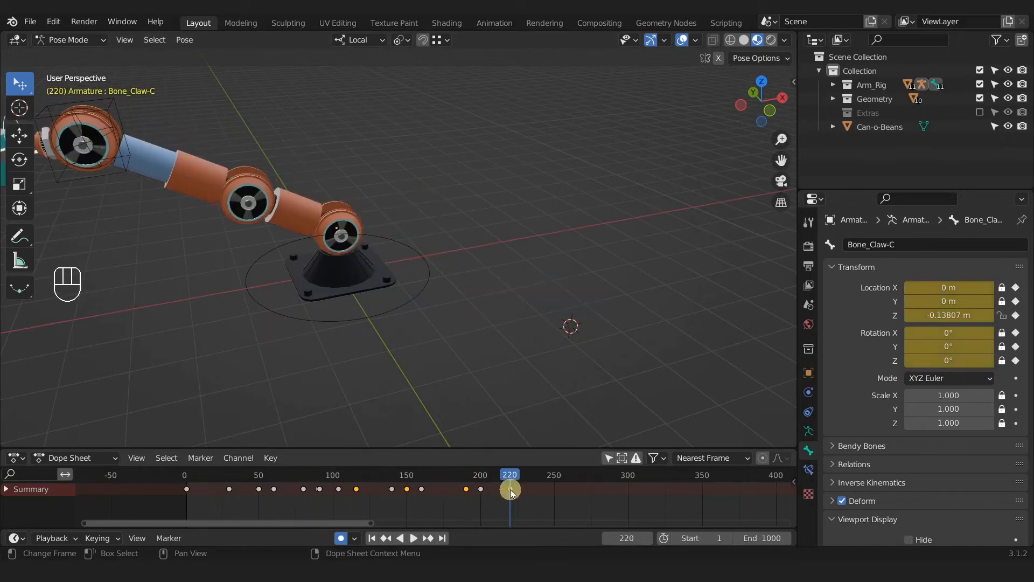
middle_click_drag(236, 230, 489, 291, "shift")
scroll(376, 283, "up", 2)
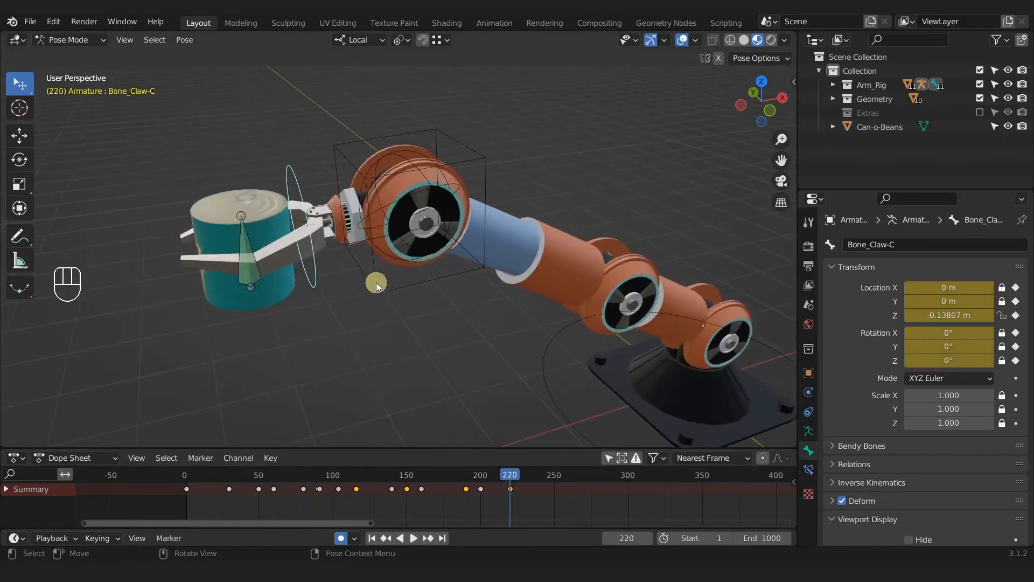
- At frame 240, slide Bone_Claw-C along its local Z to 0.22 m so the claw opens around the can
middle_click_drag(376, 283, 337, 290, "shift")
scroll(550, 509, "up", 4)
middle_click_drag(558, 510, 415, 512, "shift")
scroll(426, 513, "up", 2)
scroll(407, 485, "down", 1)
left_click_drag(407, 485, 467, 479)
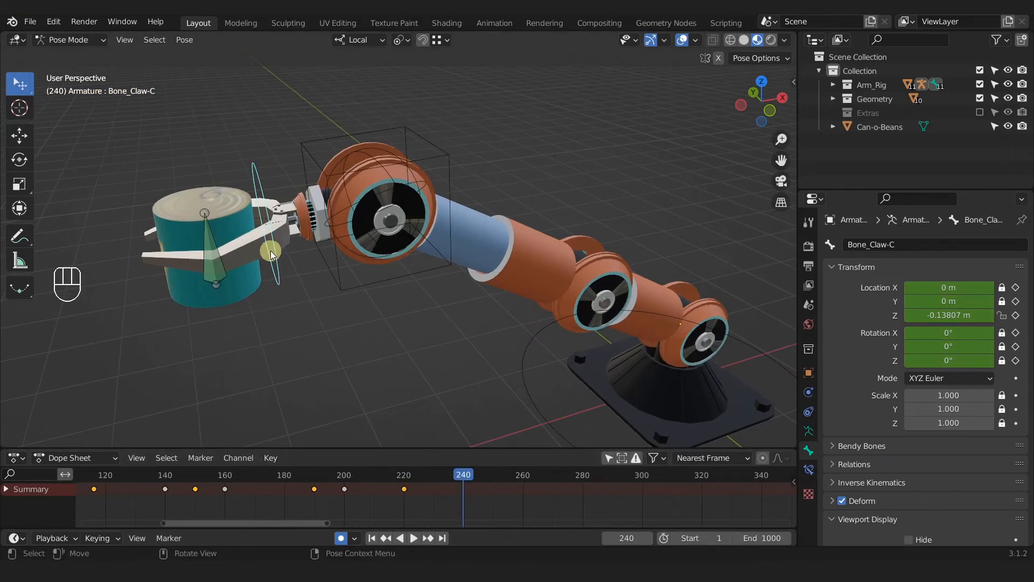
left_click_drag(277, 264, 357, 253)
- Play from around frame 200 to review the claw opening and releasing the can
middle_click_drag(357, 254, 361, 301)
left_click_drag(465, 476, 347, 473)
key("space")
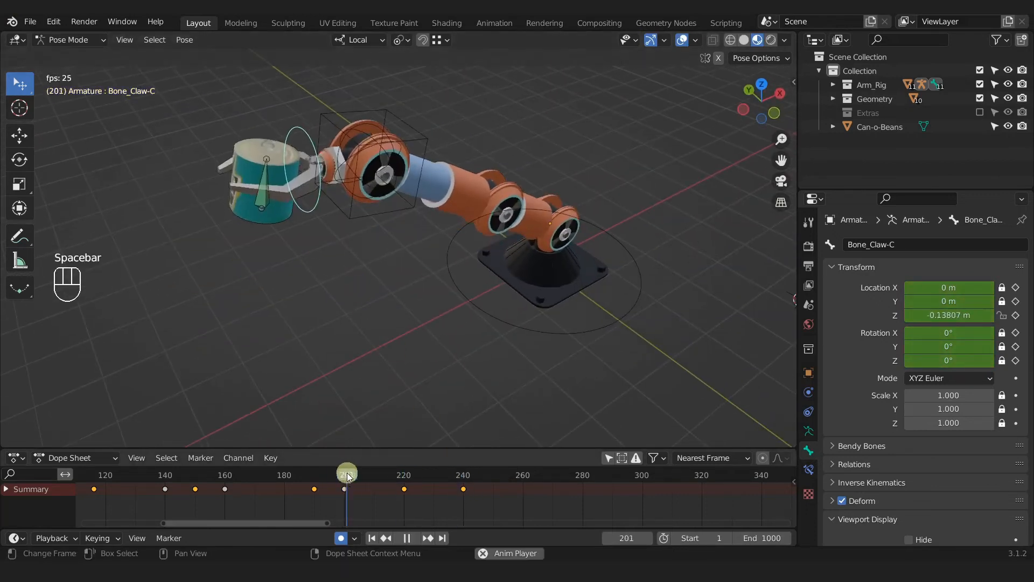
key("space")
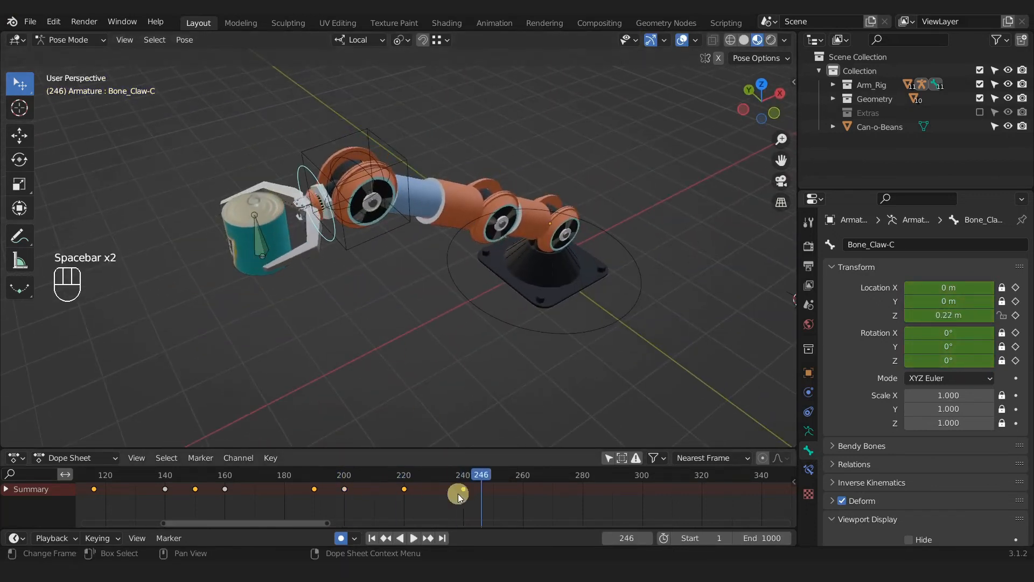
- Duplicate the closed-claw keyframe from frame 220 to frame 230 and move the open-claw keyframe to frame 250
left_click_drag(471, 474, 407, 480)
scroll(430, 493, "up", 4)
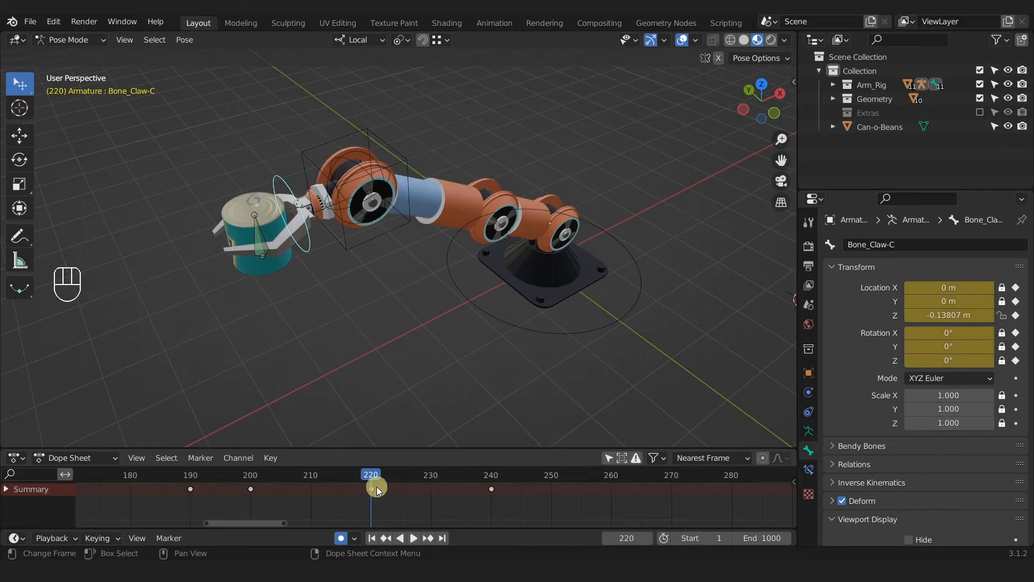
key("shift+d")
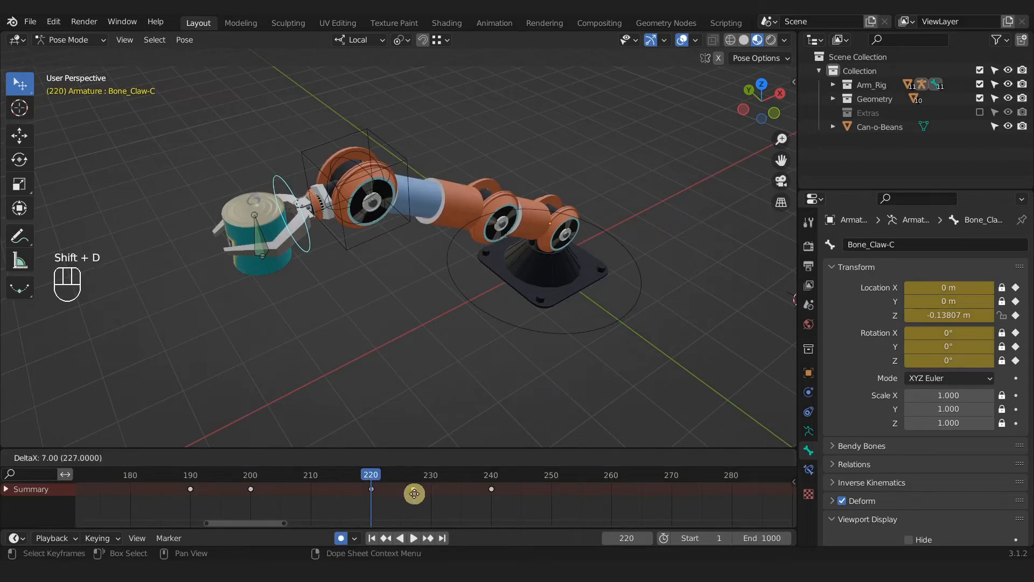
left_click(433, 493)
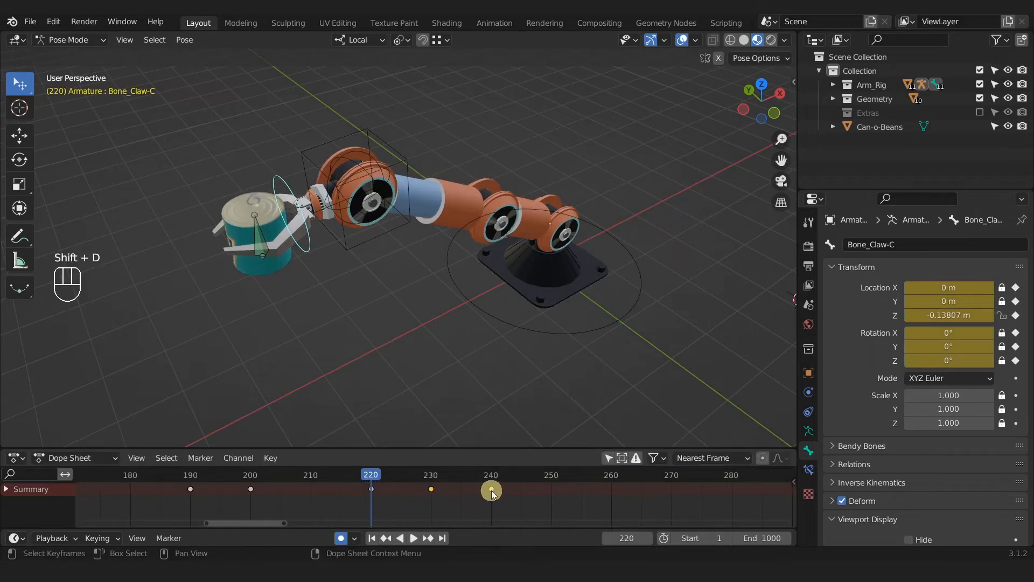
left_click_drag(491, 490, 552, 495)
- Play the retimed claw opening from around frame 210 and save the file
key("space")
left_click(320, 476)
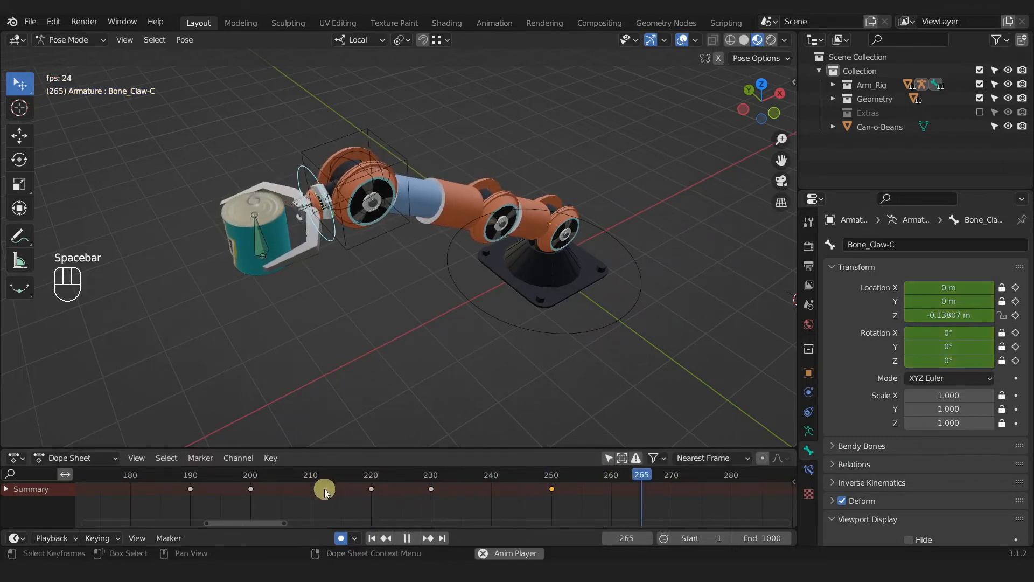
key("space")
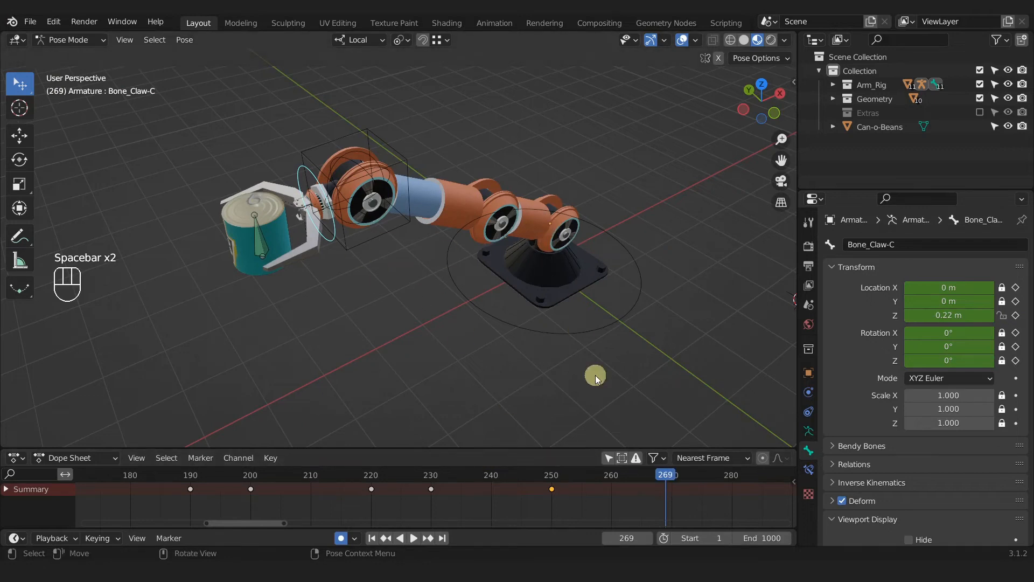
mouse_move(586, 499)
middle_mouse_down("ctrl")
mouse_move(533, 496)
mouse_move(569, 496)
middle_mouse_up("ctrl")
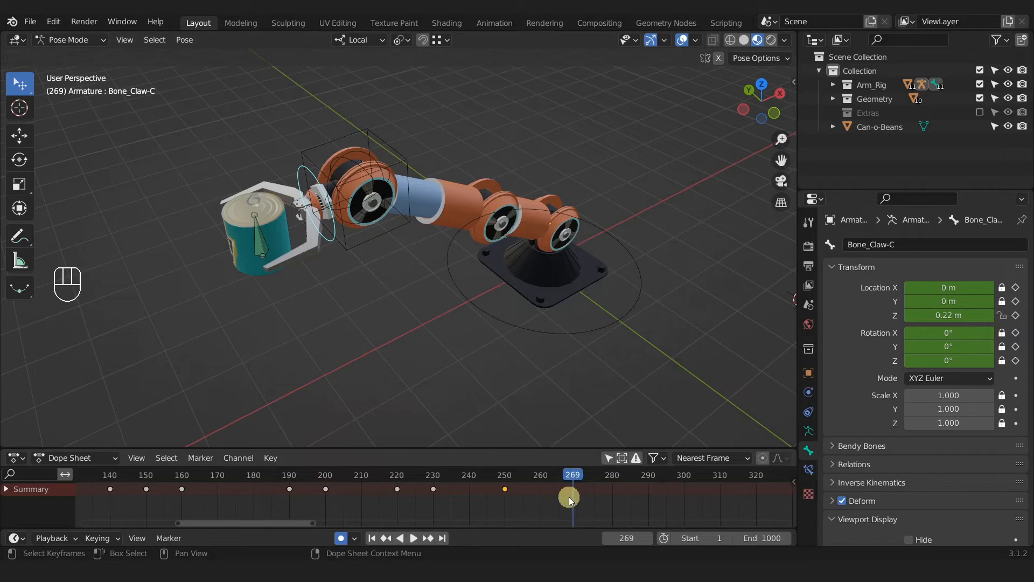
key("ctrl+s")
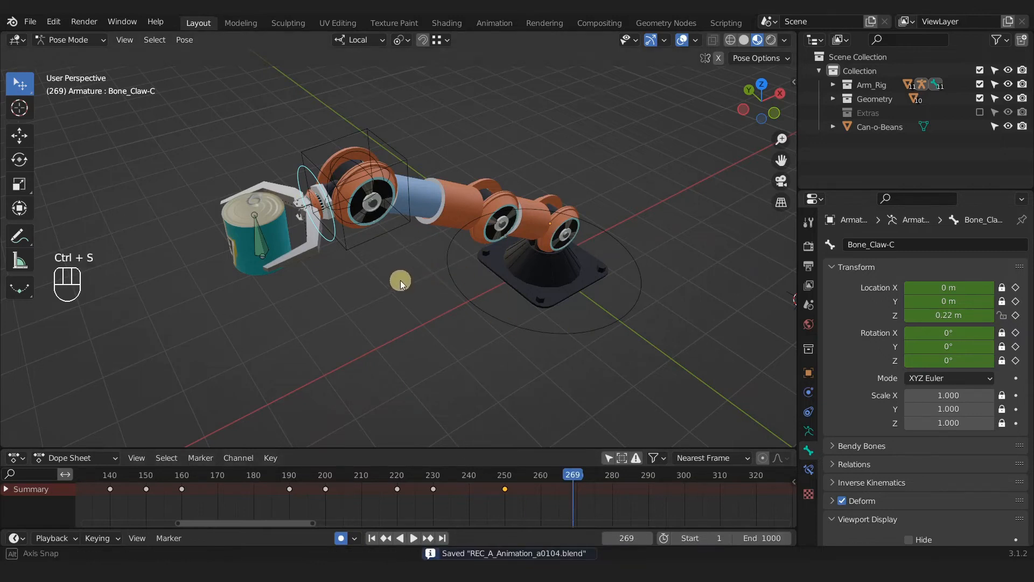
- Keyframe the Child Of constraint's influence on Bone_Can at 1.000 on frame 250
middle_click_drag(400, 280, 457, 323)
left_click_drag(573, 476, 508, 483)
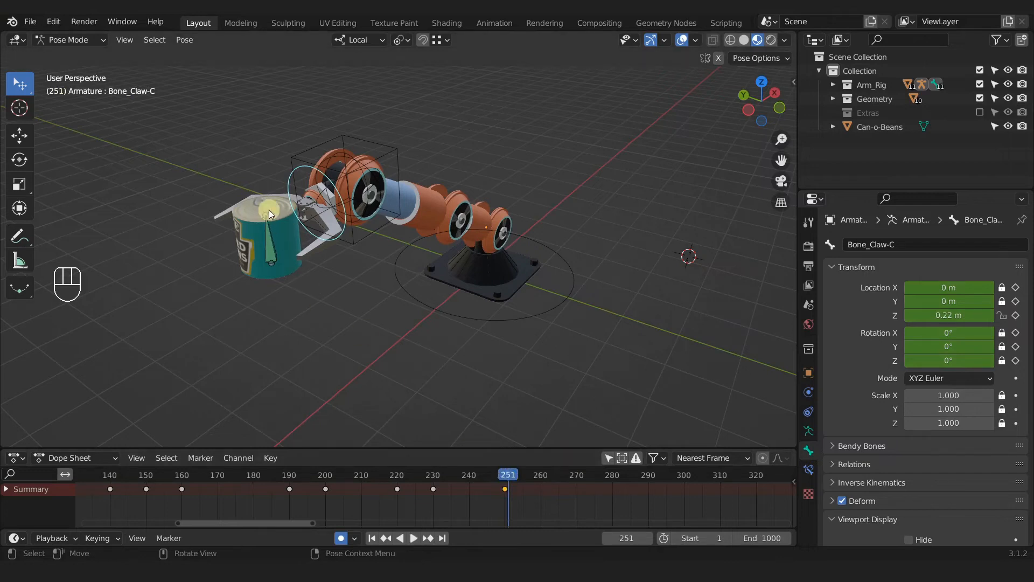
left_click(266, 233)
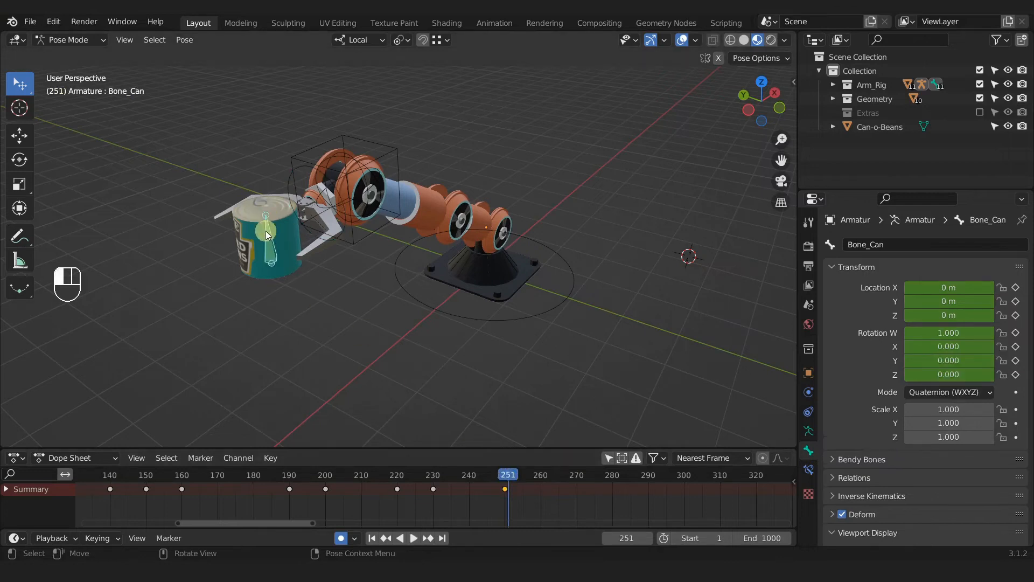
left_click(809, 470)
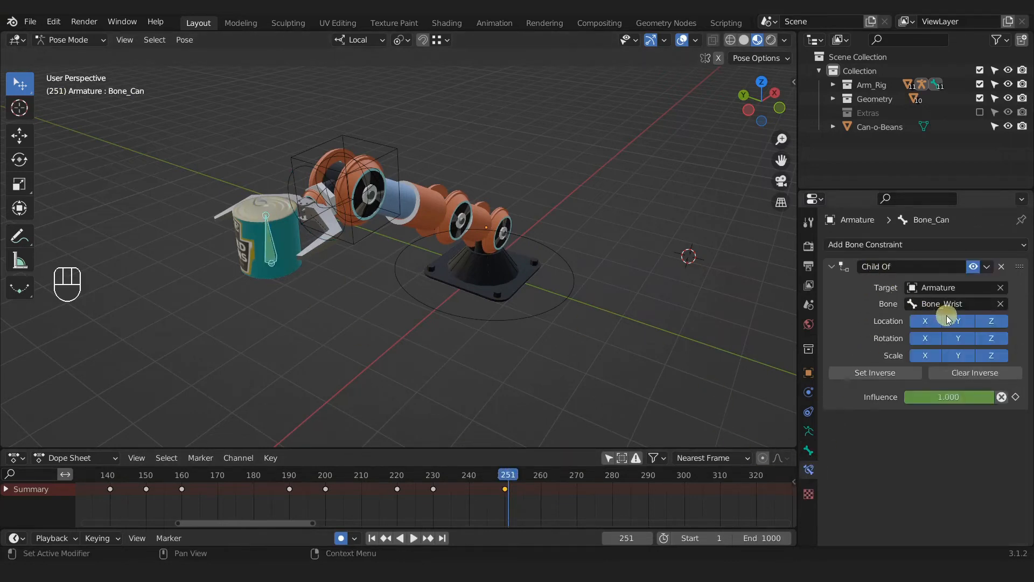
left_click(506, 481)
scroll(518, 490, "up", 3)
scroll(460, 479, "up", 5)
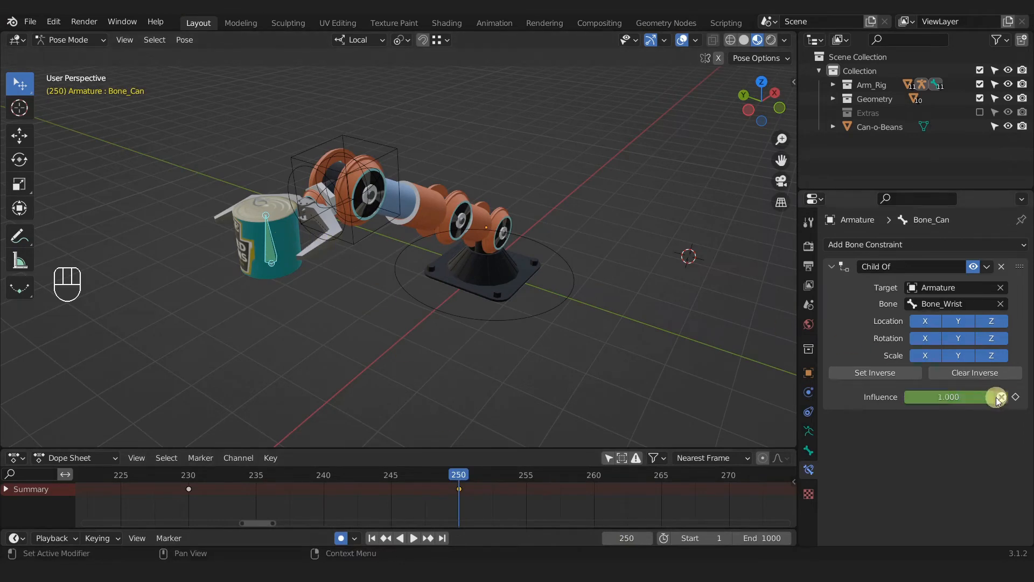
left_click(1016, 397)
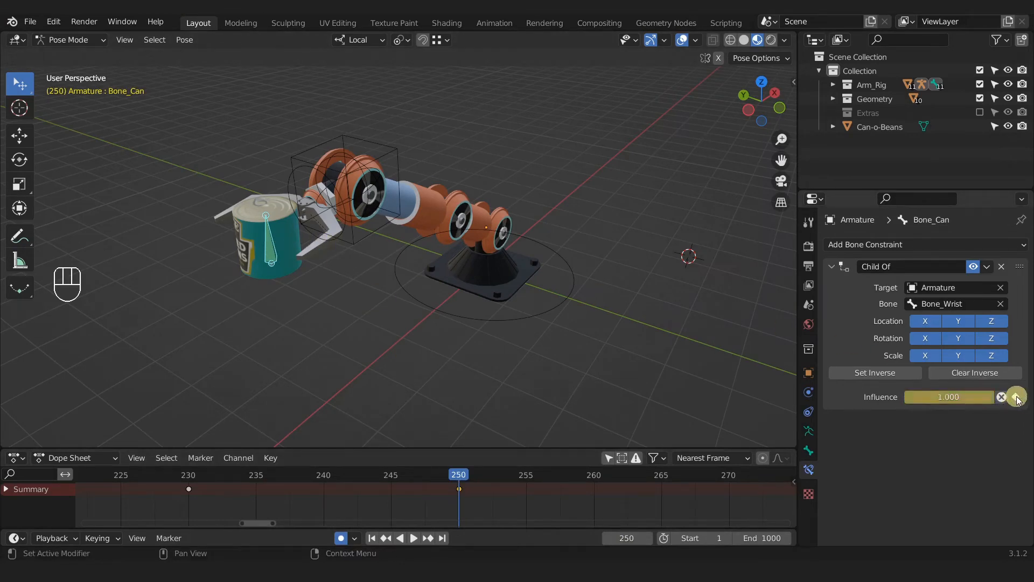
- Keyframe the Child Of constraint's influence on Bone_Can at 0.000 on frame 251, and set it back to 1.000
left_click(649, 537)
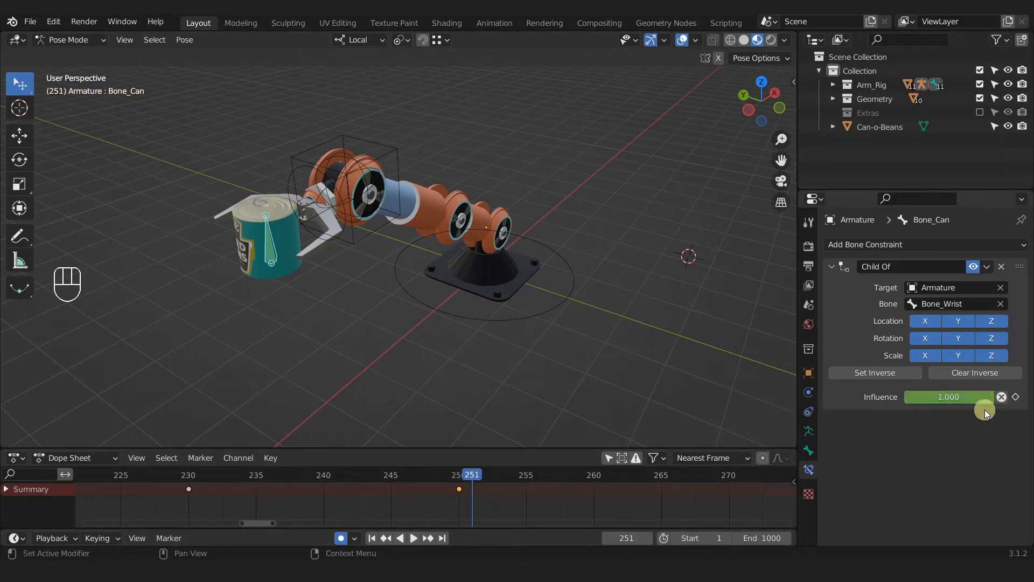
left_click_drag(988, 397, 855, 407)
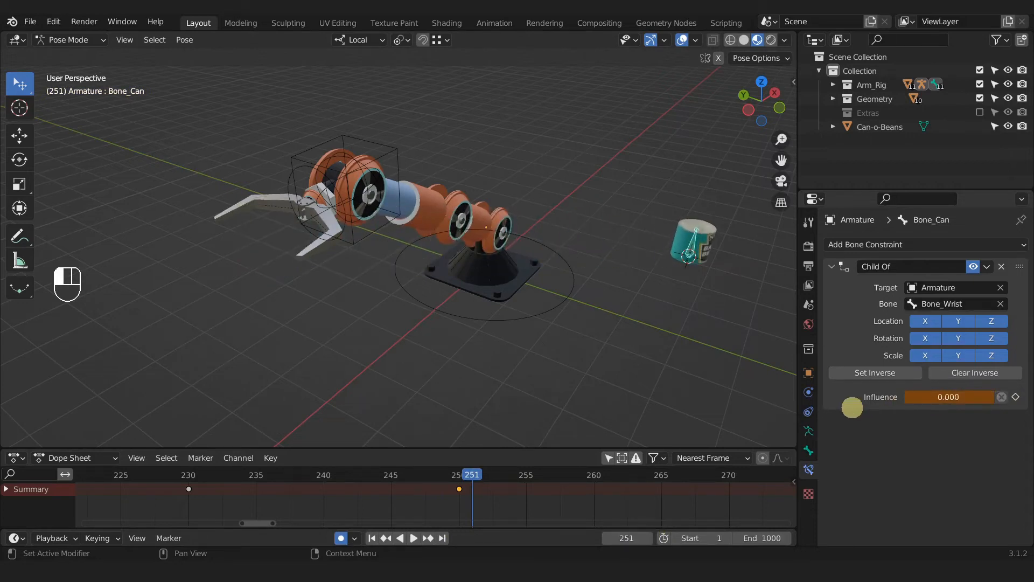
key("i")
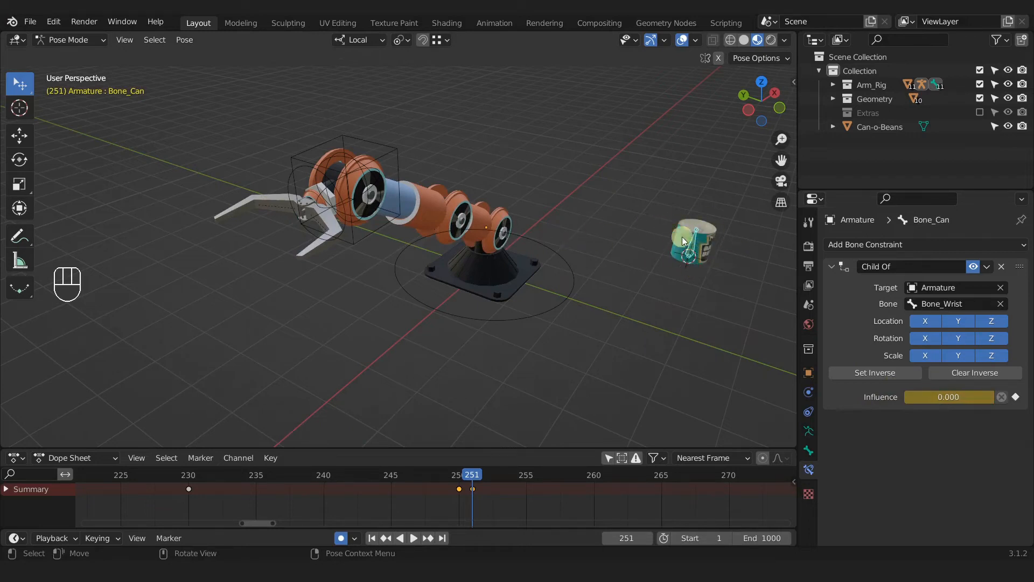
mouse_move(915, 397)
left_mouse_down()
mouse_move(1012, 405)
mouse_move(4, 404)
mouse_move(926, 388)
left_mouse_up()
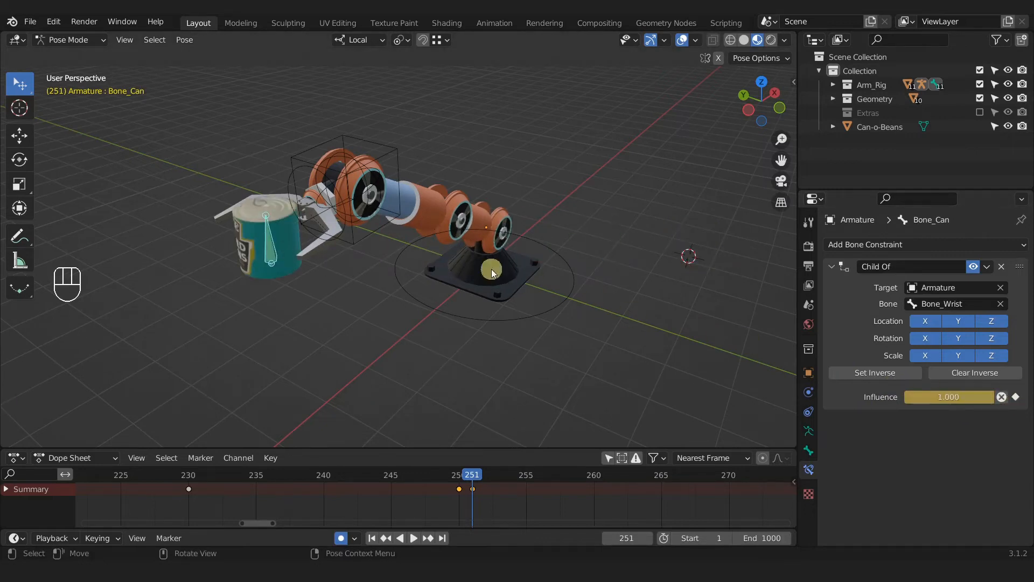
- Apply the visual transform to Bone_Can's pose on frame 251 and keyframe its location and rotation
left_click(269, 241)
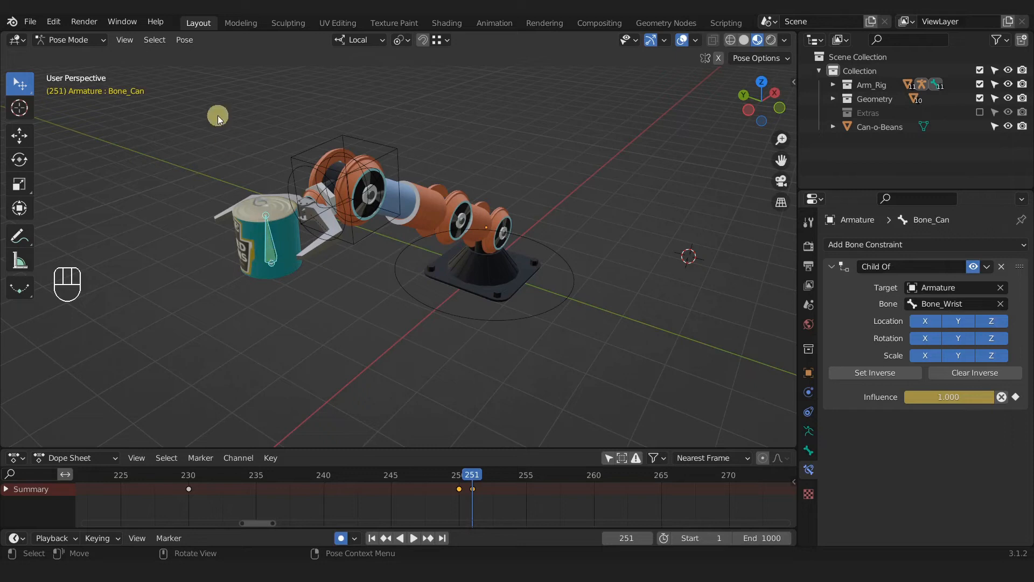
left_click(185, 42)
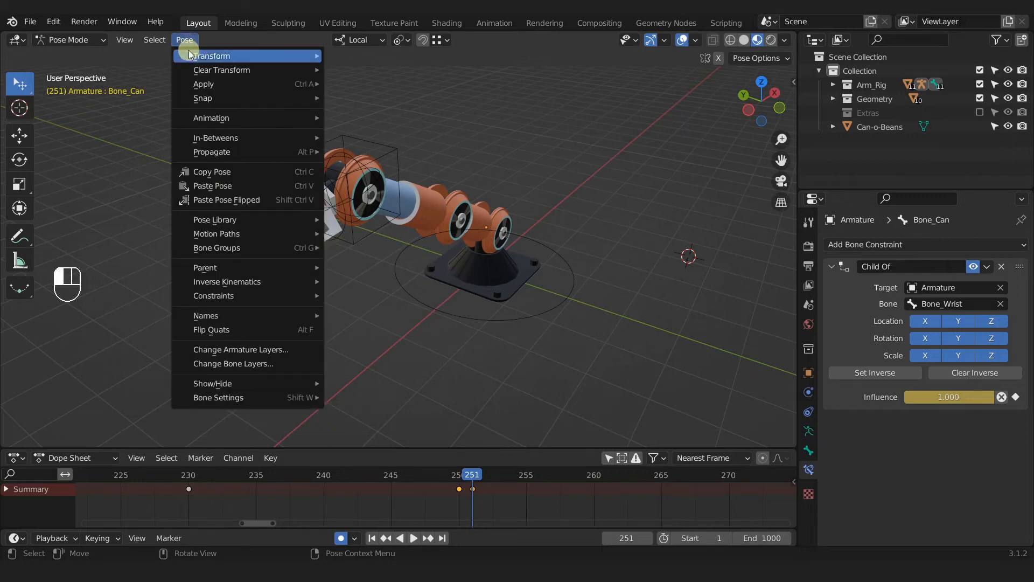
mouse_move(206, 88)
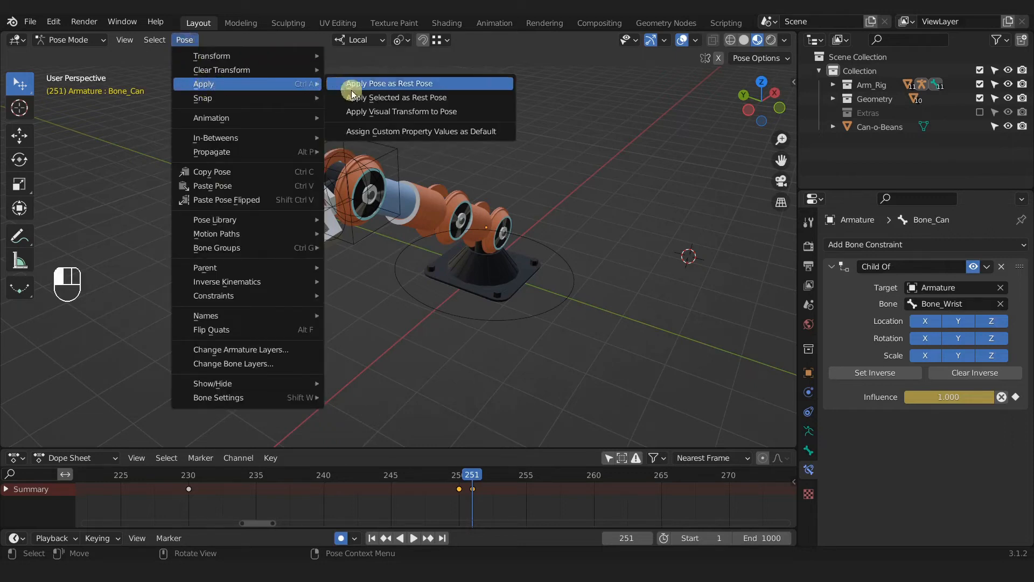
left_click(375, 112)
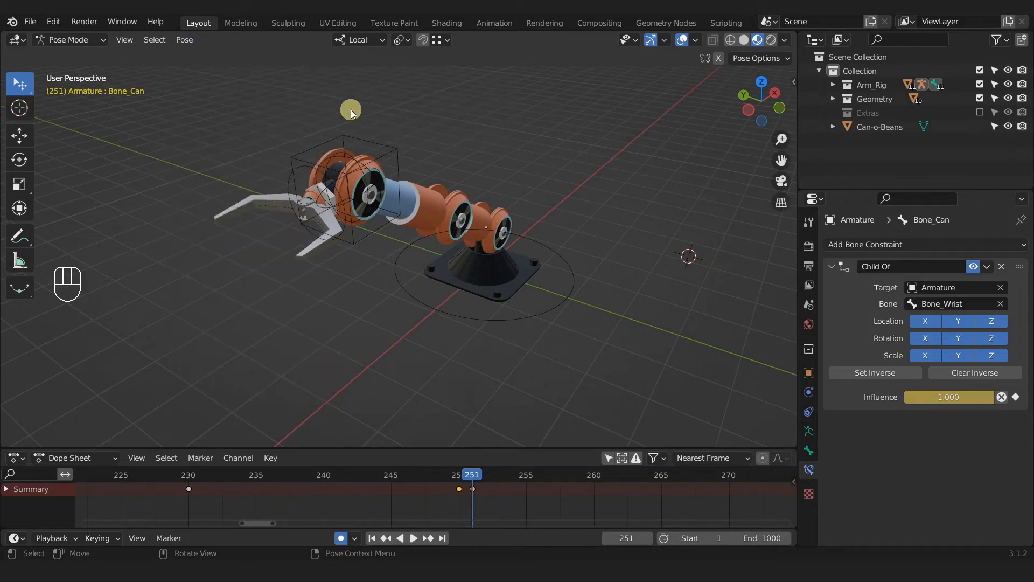
middle_click_drag(515, 217, 507, 295, "shift")
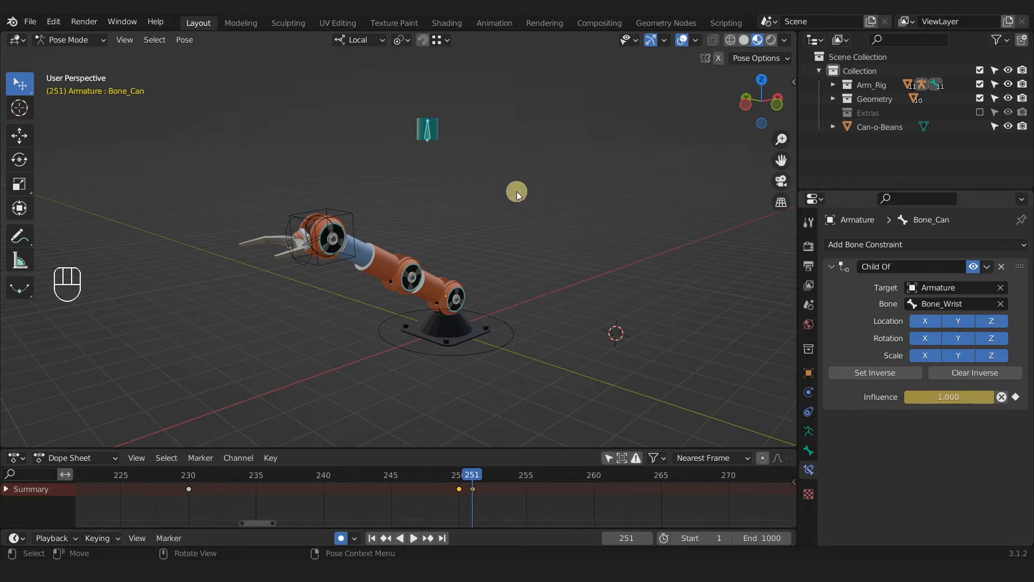
key("i")
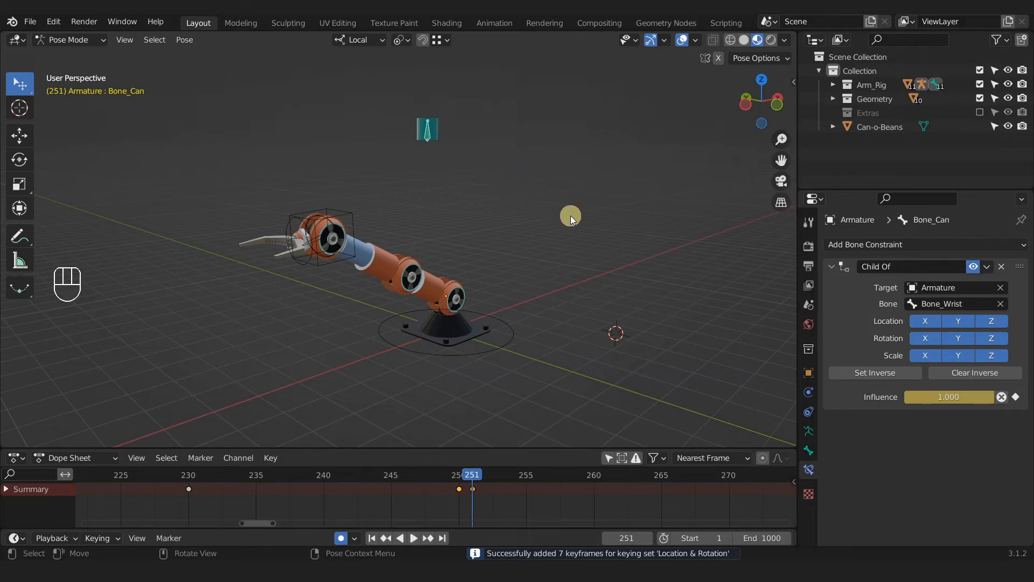
- Check Bone_Can's keyed transform values and set its Child Of influence to 0.000 on frame 251
left_click(810, 450)
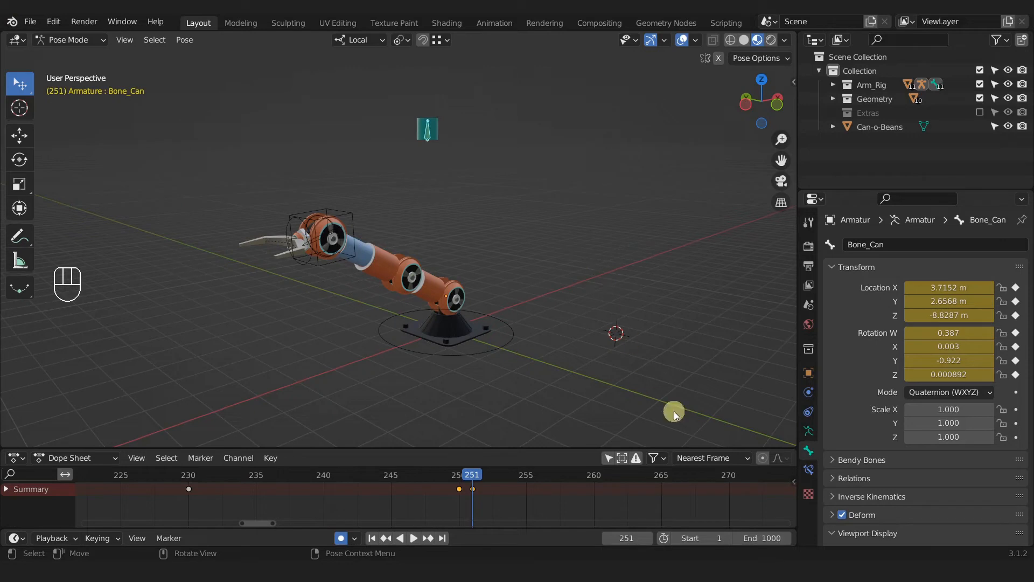
left_click(809, 471)
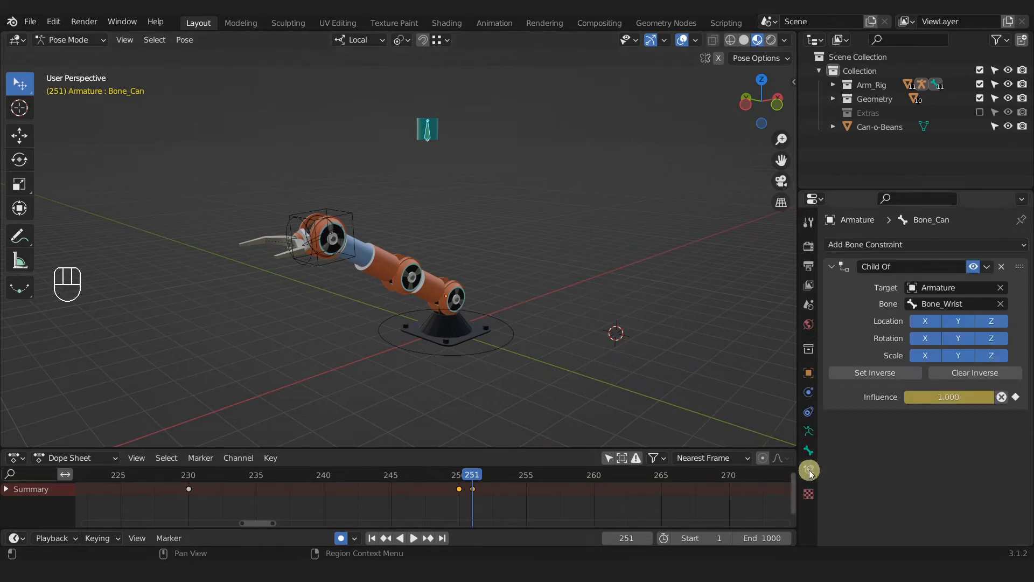
left_click_drag(993, 397, 838, 397)
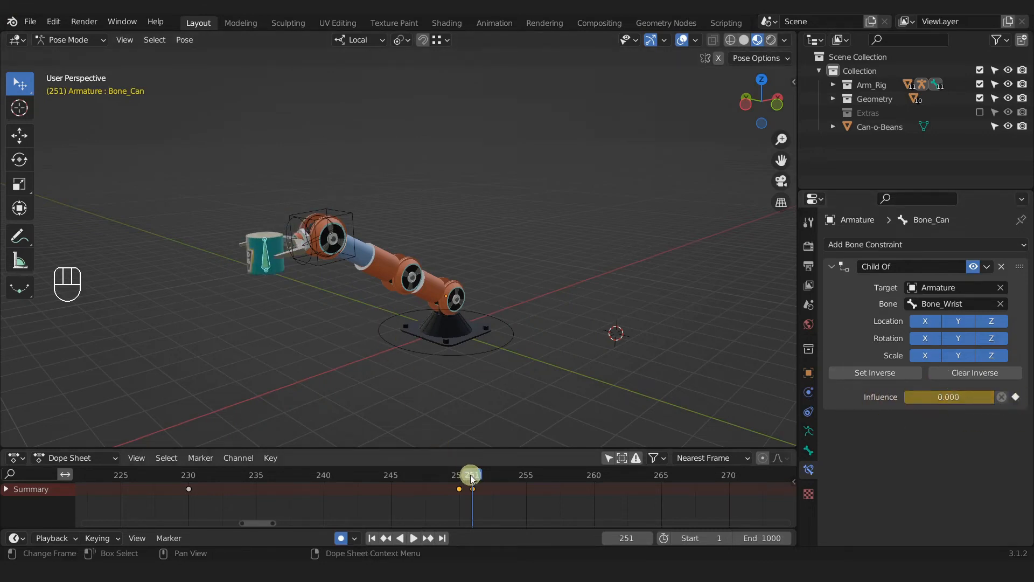
- Check the can's position on frame 250 and delete the keyframe on frame 251
left_click_drag(472, 478, 462, 478)
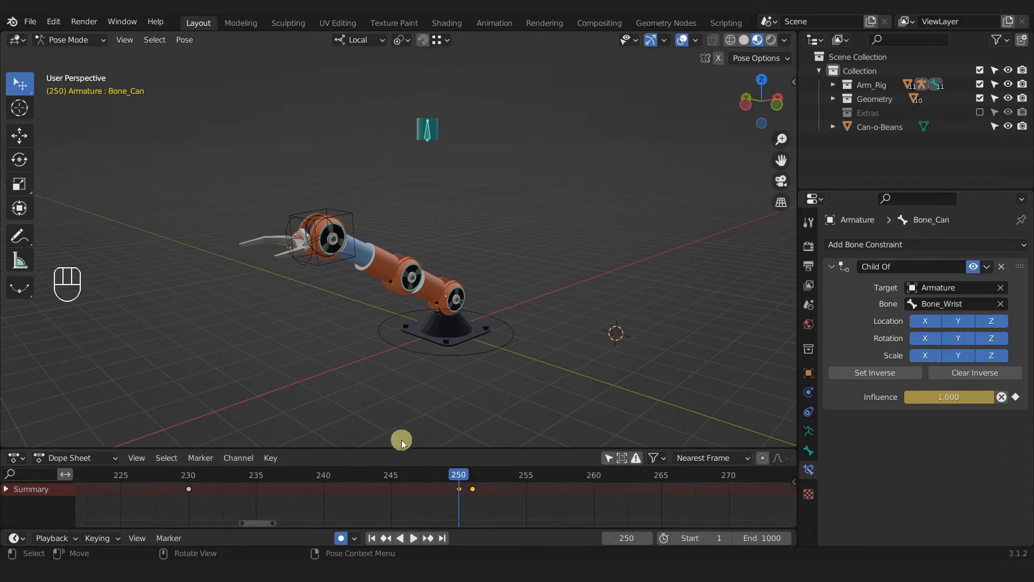
key("x")
left_click(473, 487)
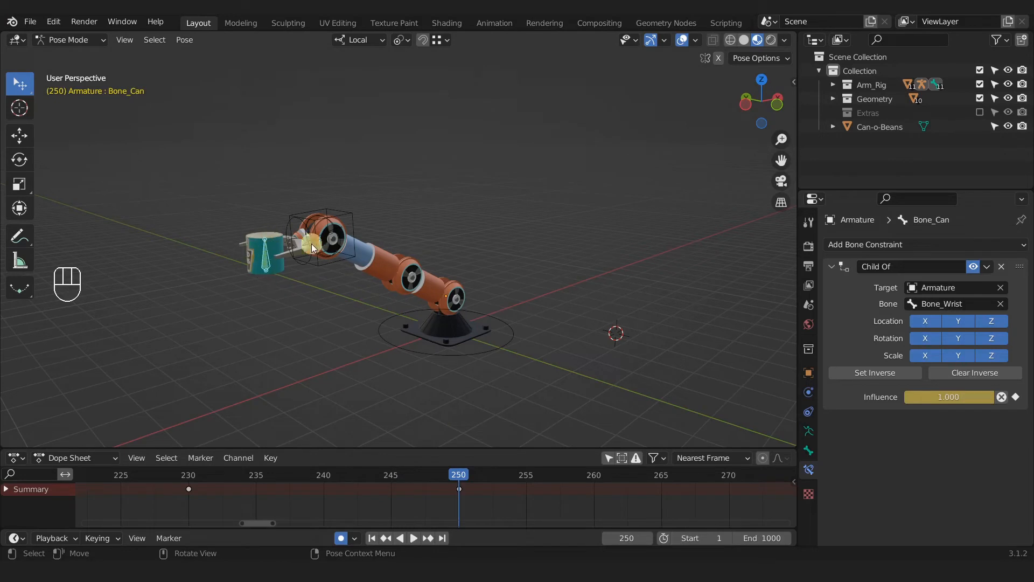
- Keyframe Bone_Can's location and rotation on frame 250, and re-key its Child Of influence at 1.000
left_click(808, 450)
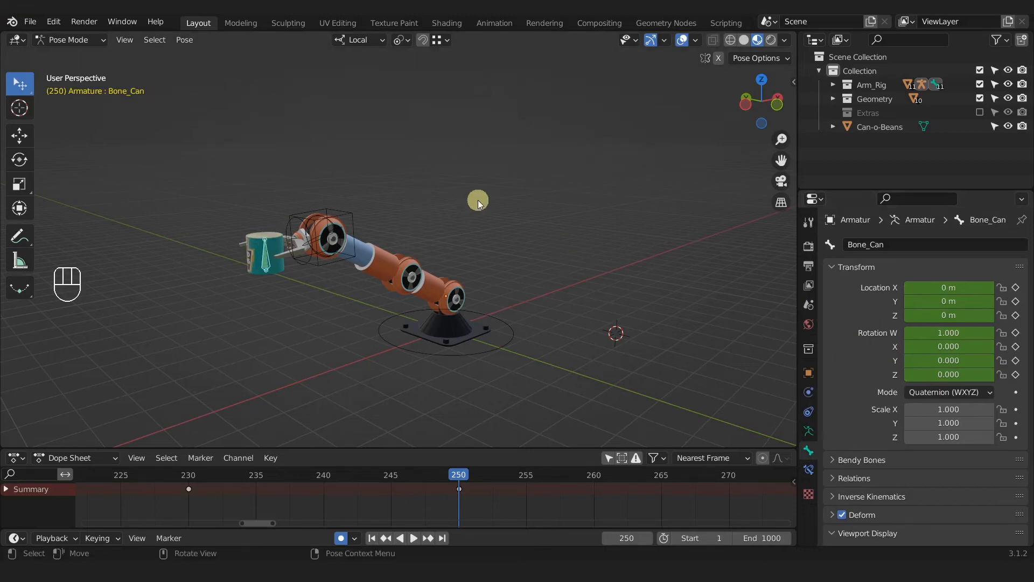
key("i")
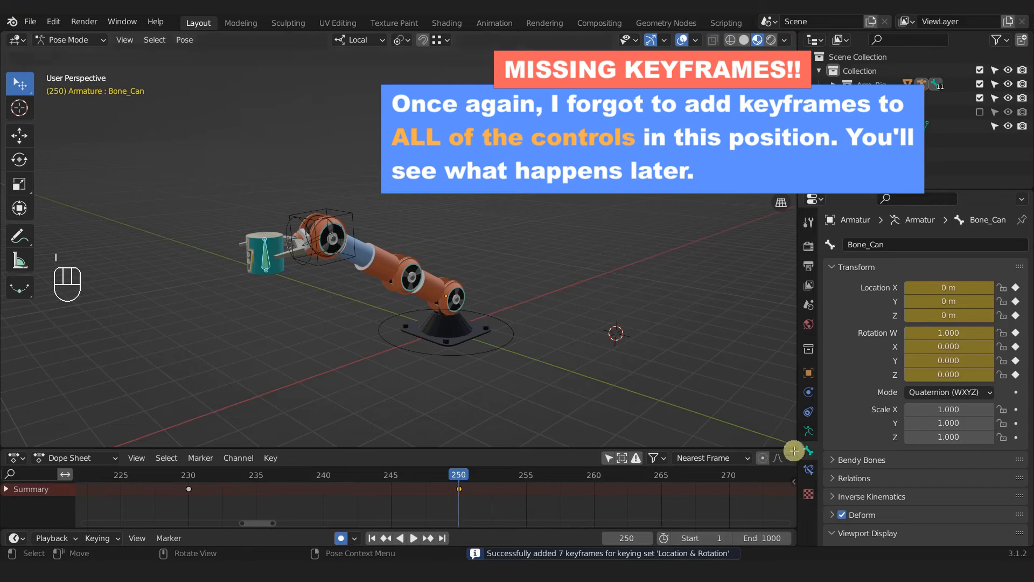
left_click(810, 471)
key("i")
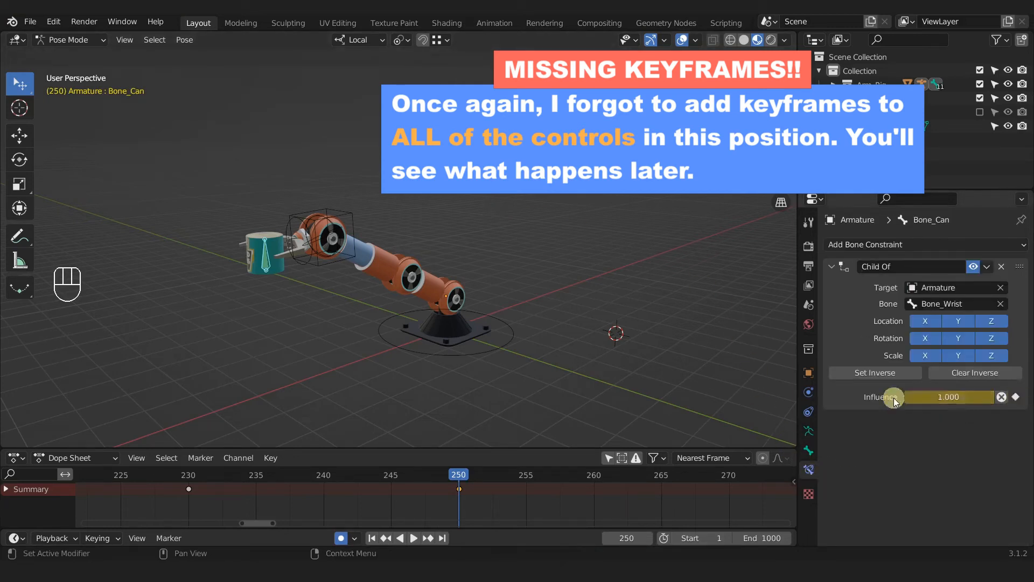
left_click(1016, 398)
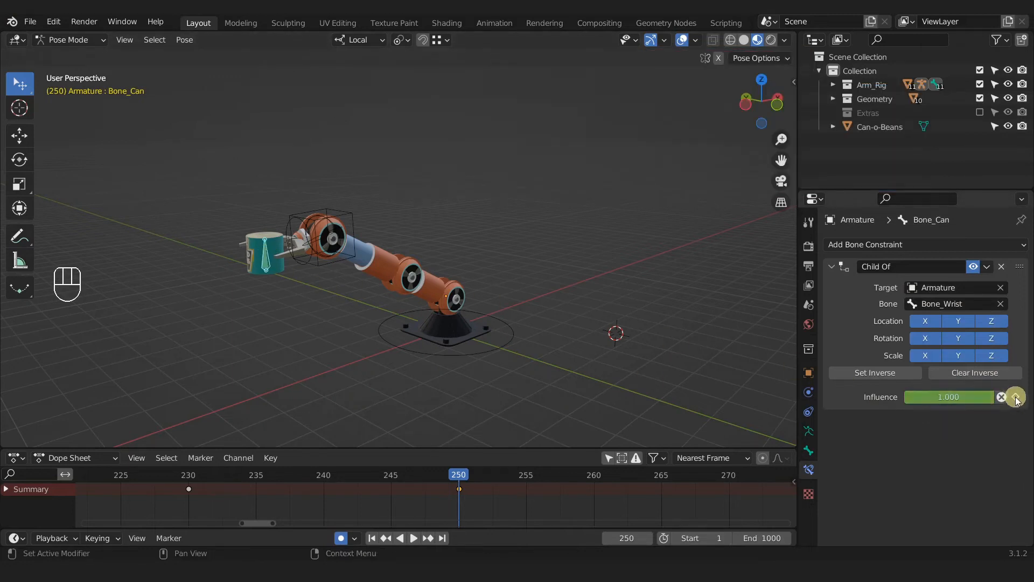
left_click(1016, 399)
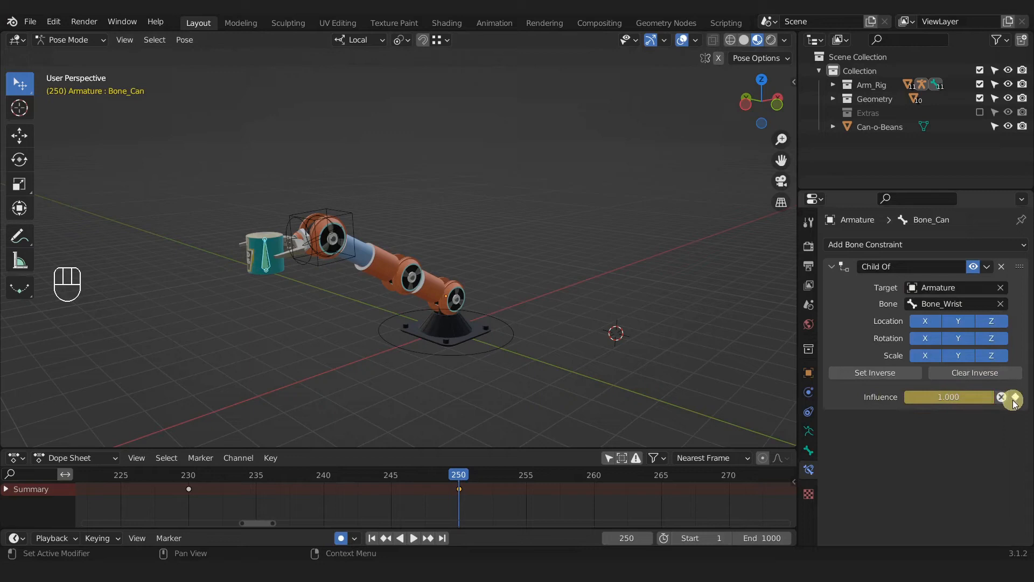
- Apply the visual transform to Bone_Can on frame 251 and keyframe its location, rotation and a Child Of influence of 0.000
left_click(649, 538)
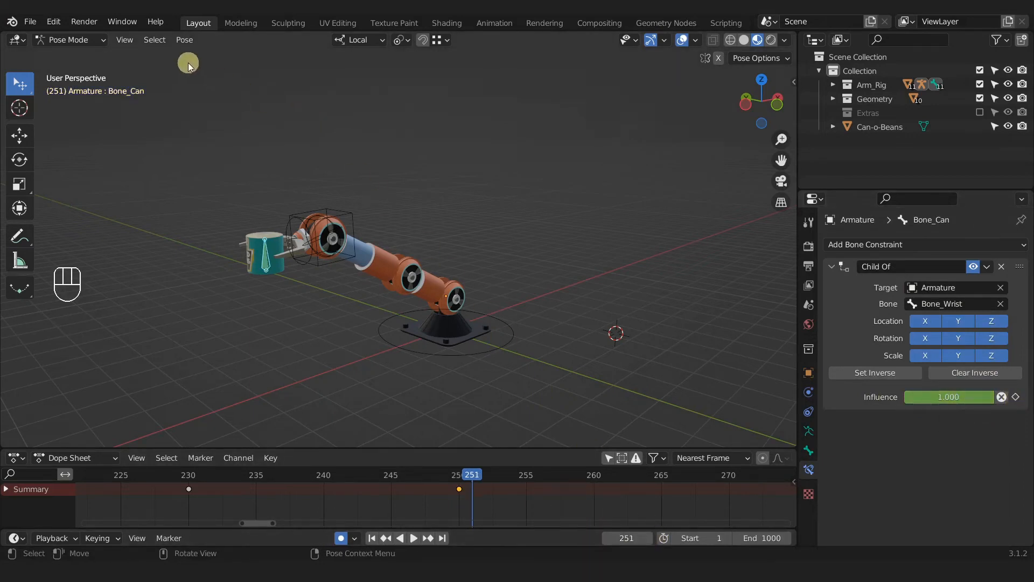
left_click(184, 40)
mouse_move(194, 86)
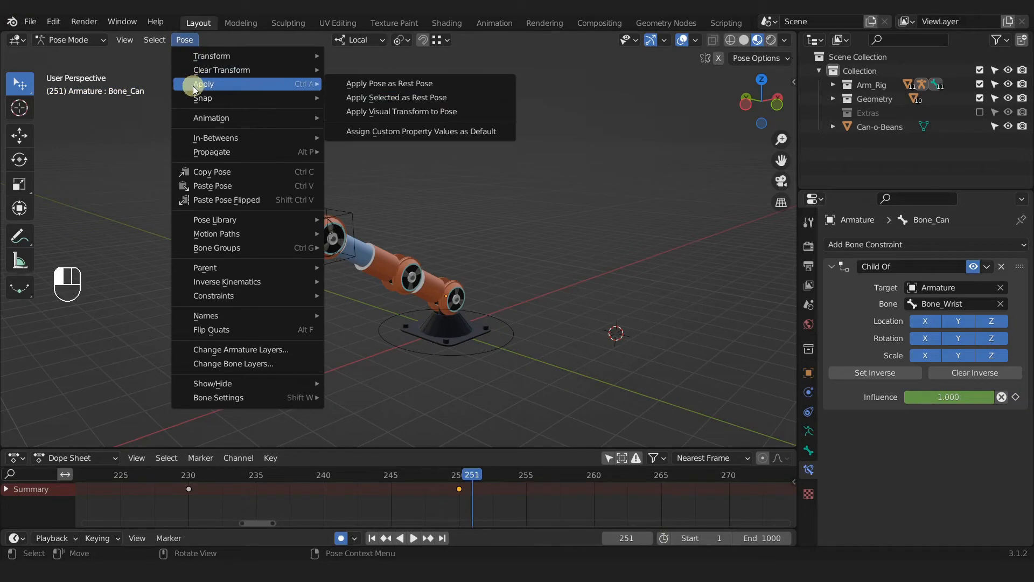
left_click(347, 112)
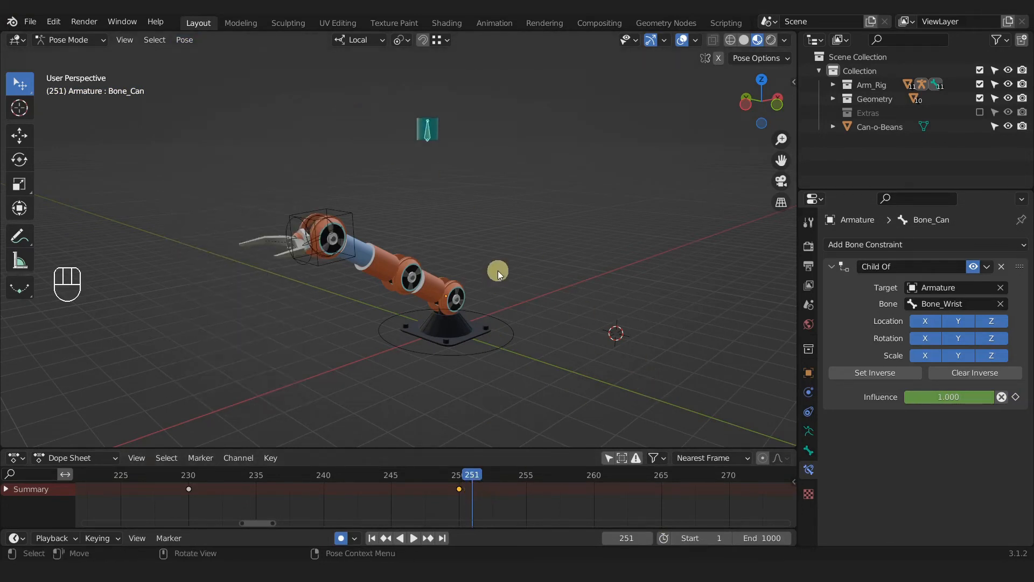
key("i")
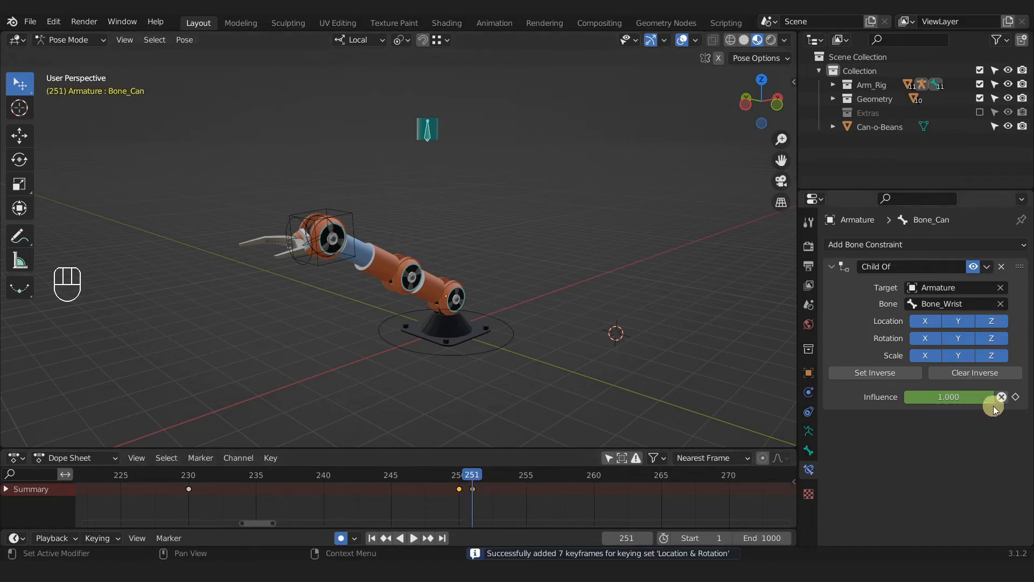
left_click_drag(992, 397, 905, 399)
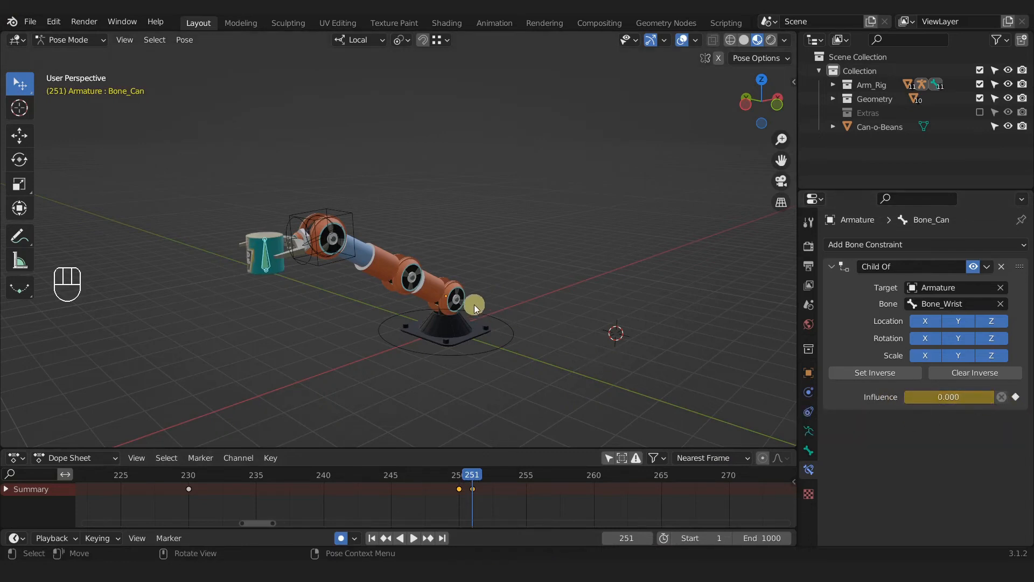
- Scrub between frames 250 and 251 and play from frame 230 to review the can's release
left_click_drag(468, 476, 465, 480)
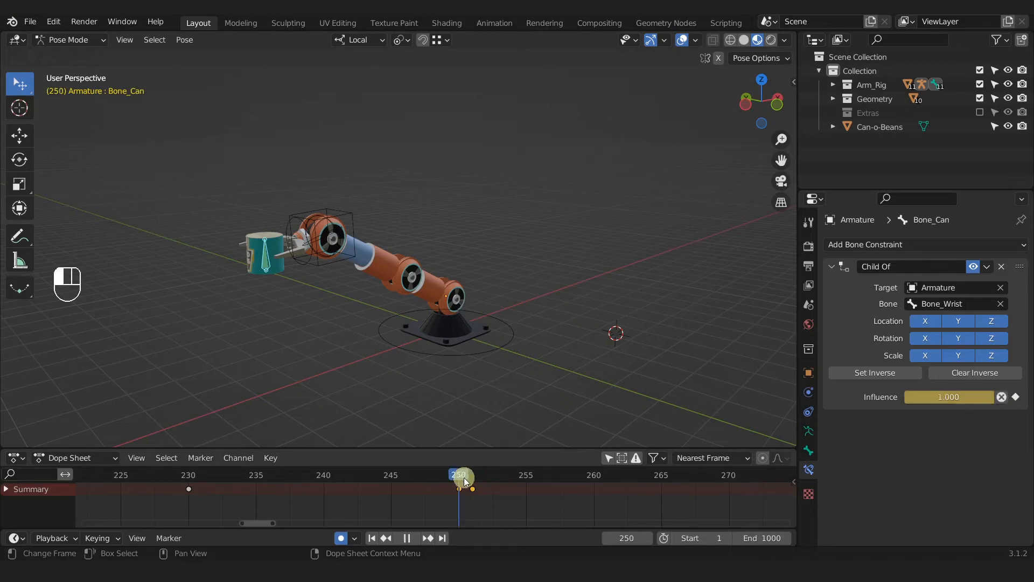
left_click_drag(463, 477, 353, 492)
key("space")
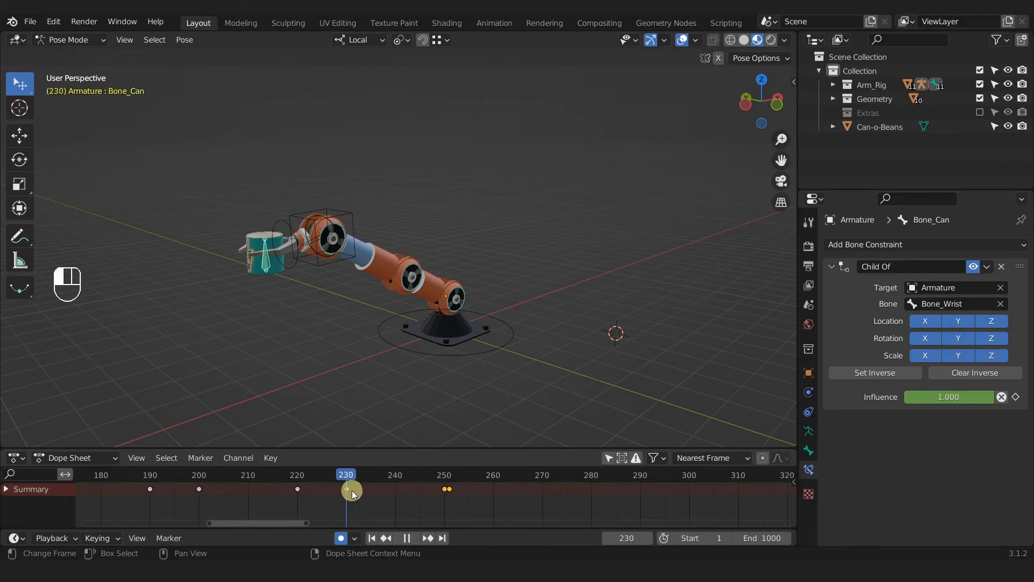
left_click_drag(436, 499, 496, 504)
key("space")
- Test the can's release by moving the Bone_Move control on frame 261, and cancel the move
left_click_drag(326, 228, 462, 263)
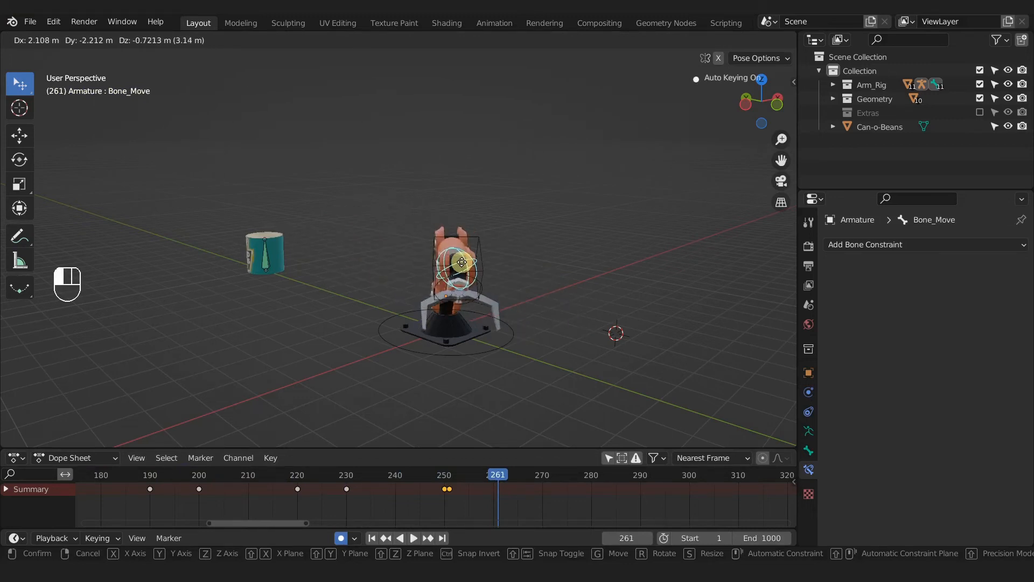
right_click(462, 262)
middle_click_drag(389, 337, 330, 394, "shift")
middle_click_drag(293, 302, 399, 288, "shift")
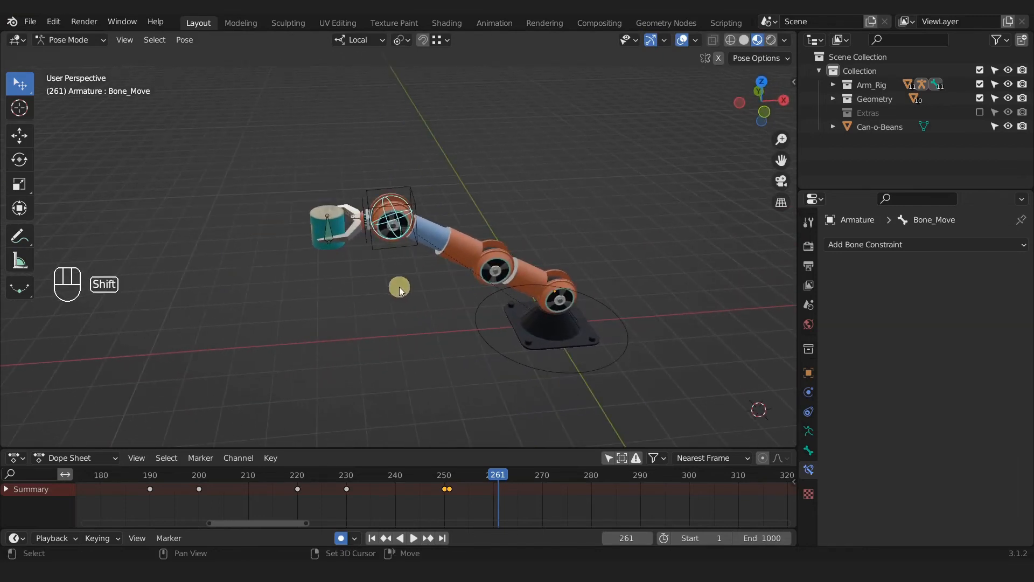
- Duplicate the starting-pose keyframe from frame 1 to about frame 285
scroll(557, 354, "down", 2)
scroll(405, 480, "down", 6)
scroll(280, 498, "down", 2)
middle_click_drag(262, 501, 429, 515, "shift")
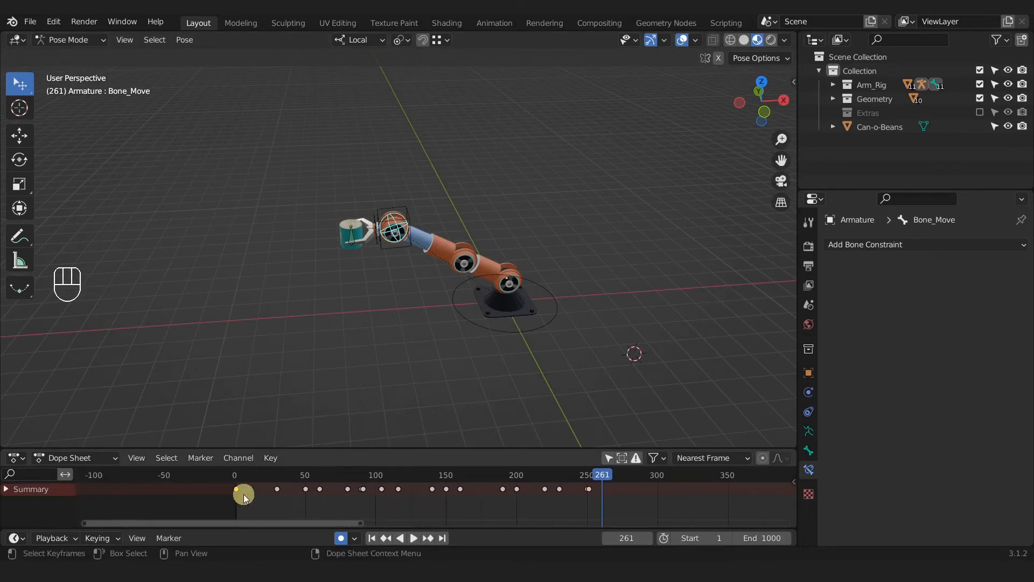
key("shift+d")
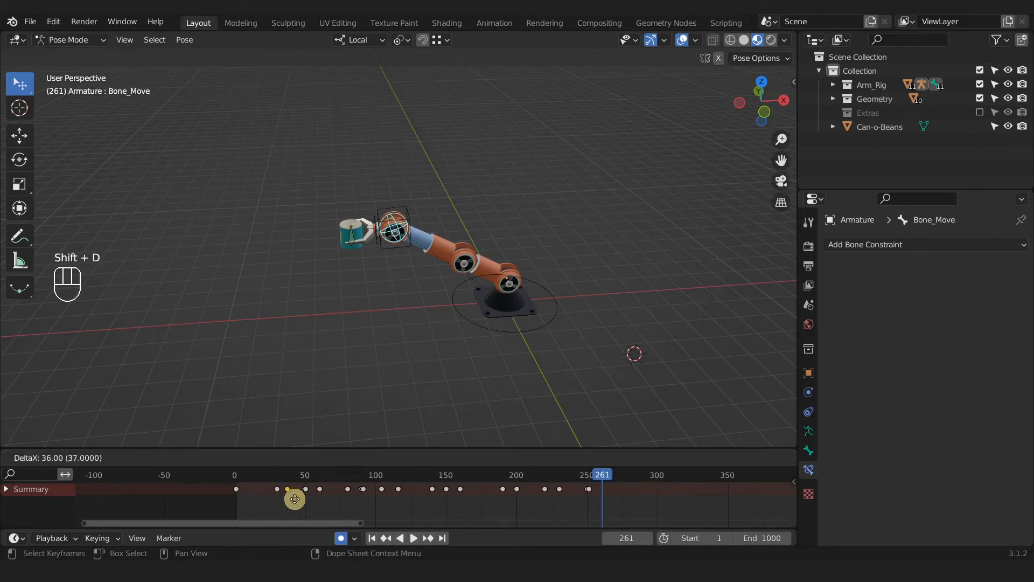
left_click(639, 513)
- Scrub through the arm's return motion and move the duplicated starting-pose keyframe to frame 280
scroll(521, 506, "up", 8)
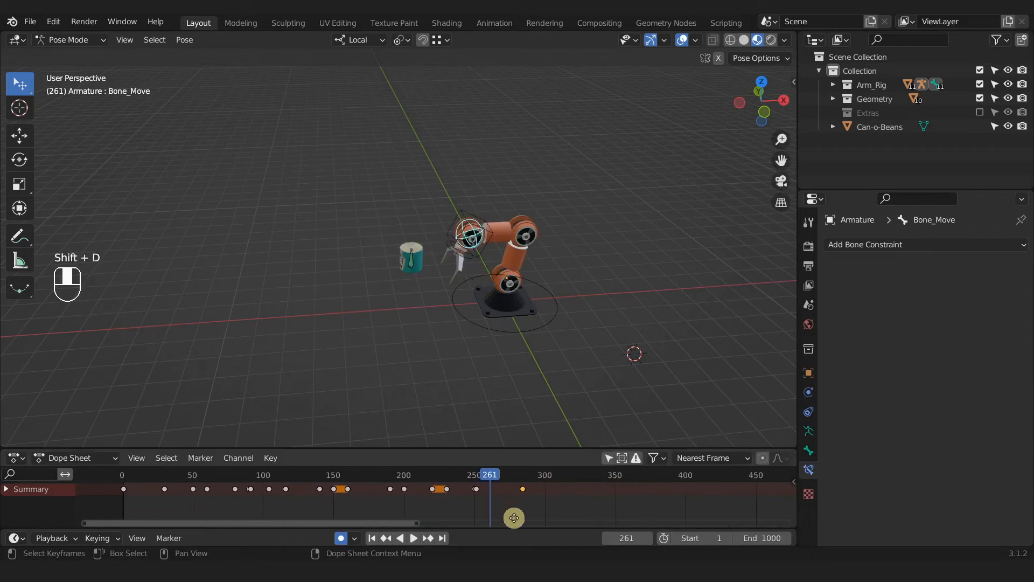
scroll(440, 499, "up", 5)
middle_click_drag(443, 491, 425, 492, "shift")
left_click_drag(393, 476, 578, 499)
scroll(579, 500, "up", 2)
middle_click_drag(579, 500, 521, 512, "shift")
left_click_drag(560, 491, 515, 496)
- Go to frame 280 and examine the arm's returned pose and the can's position from above
middle_click_drag(516, 328, 467, 335, "shift")
scroll(483, 277, "up", 1)
left_click_drag(496, 477, 517, 500)
middle_click_drag(475, 228, 422, 302, "shift")
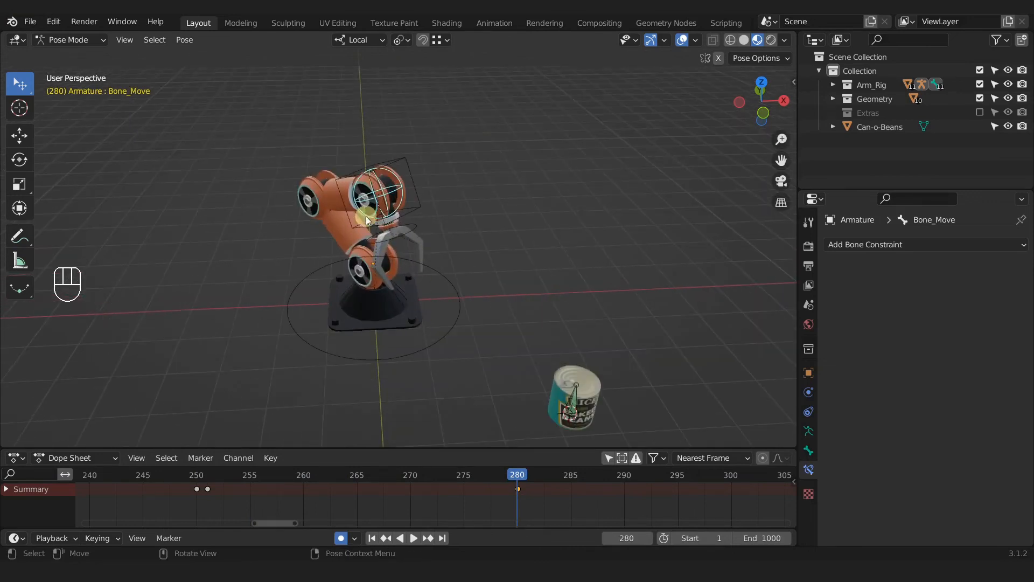
mouse_move(362, 191)
middle_mouse_down()
mouse_move(394, 290)
mouse_move(393, 358)
mouse_move(363, 197)
middle_mouse_up()
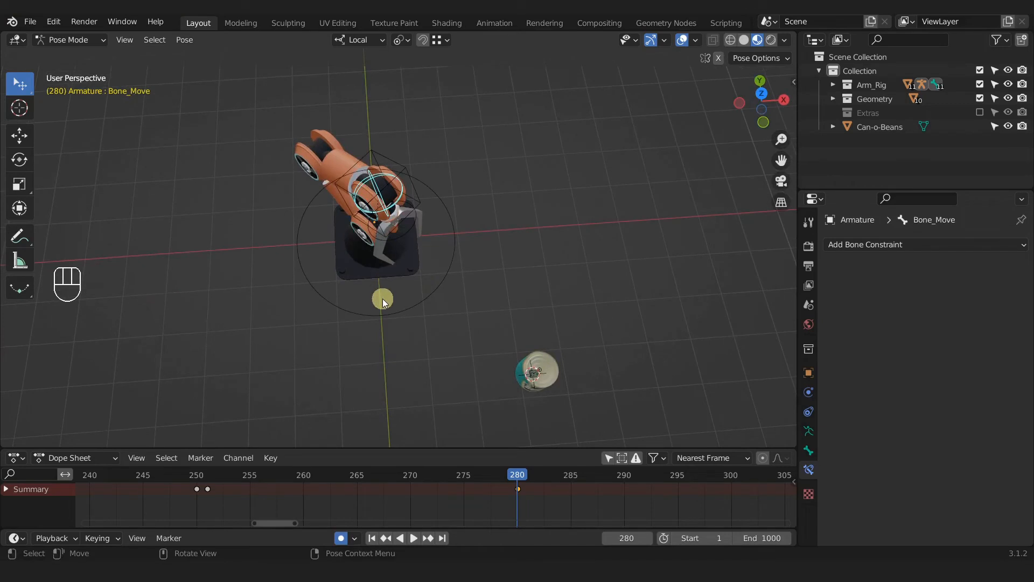
middle_click_drag(400, 286, 473, 291, "shift")
middle_click_drag(418, 268, 448, 309)
middle_click_drag(428, 234, 443, 218)
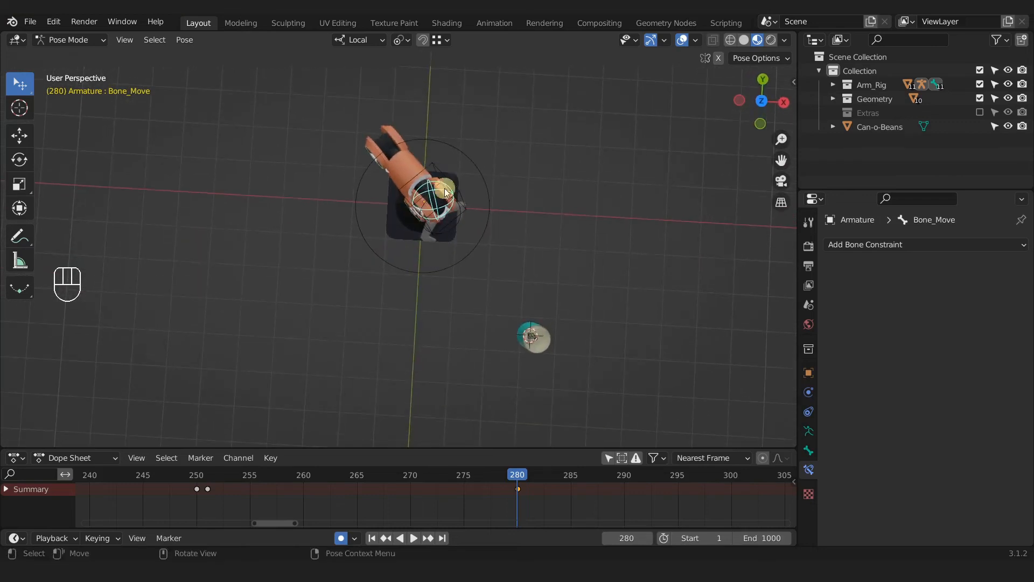
- Delete the duplicated starting-pose keyframe at frame 280
middle_click_drag(424, 267, 424, 278)
key("x")
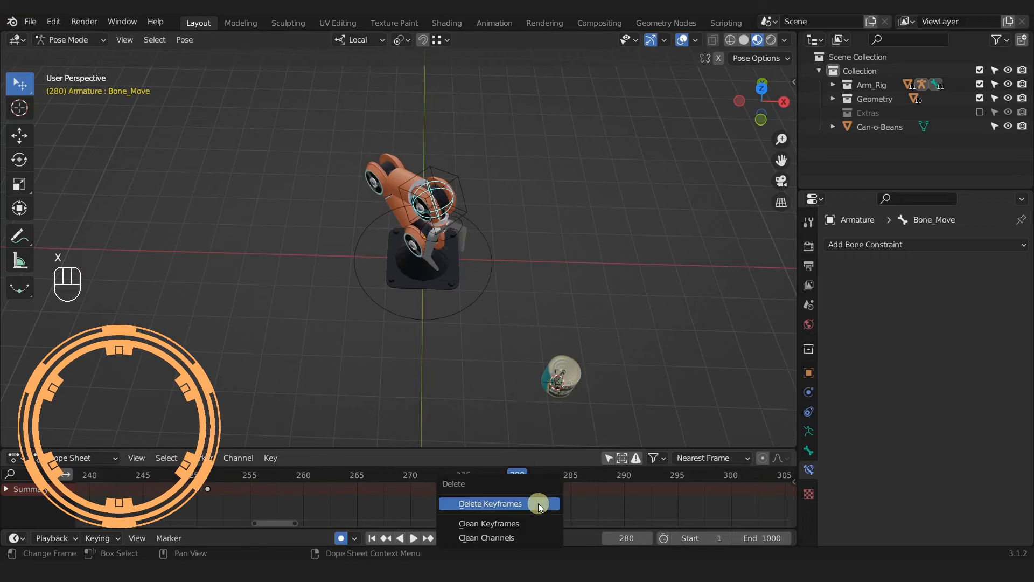
left_click(538, 502)
- On frame 1, rotate Bone_Wrist and move Bone_Move about 0.19 m so the arm lines up with the Y axis from above
left_click(373, 538)
scroll(372, 501, "down", 11)
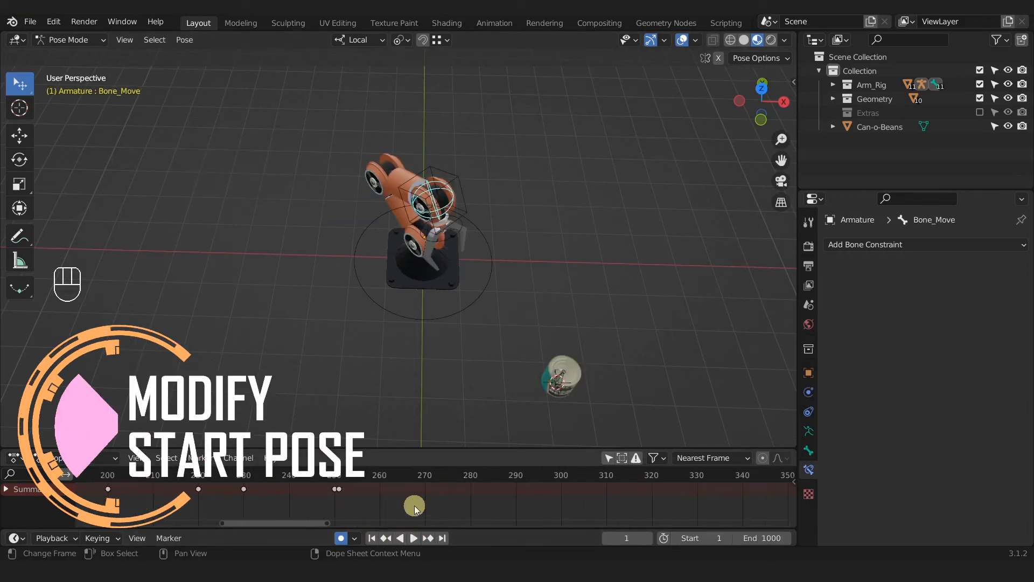
key("KP_0")
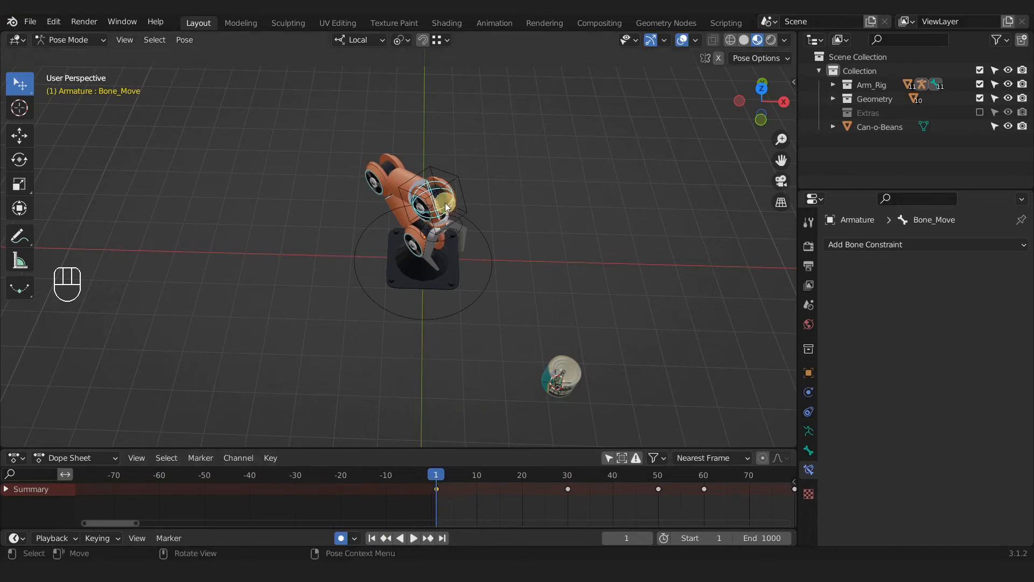
key("KP_7")
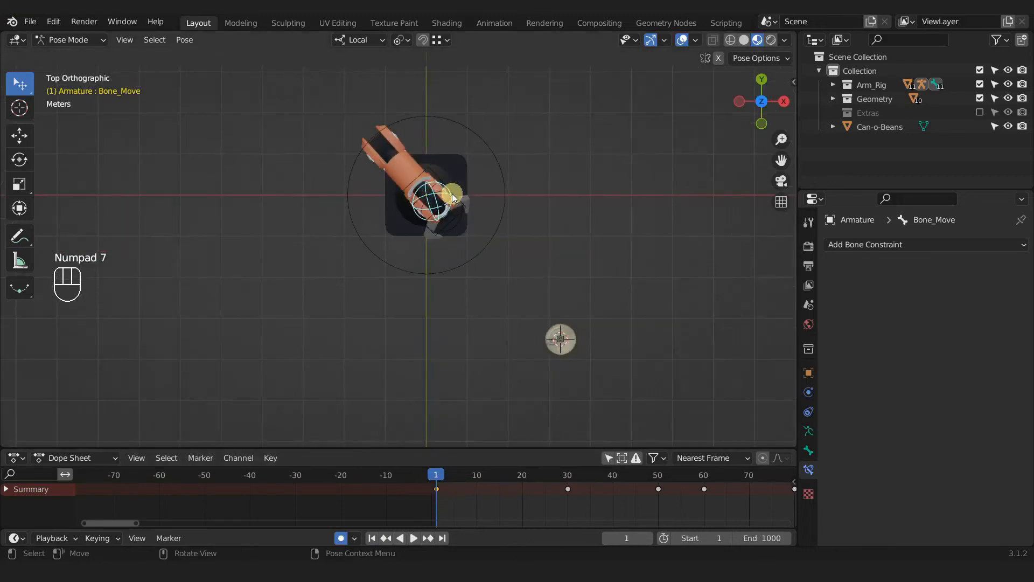
left_click(441, 209)
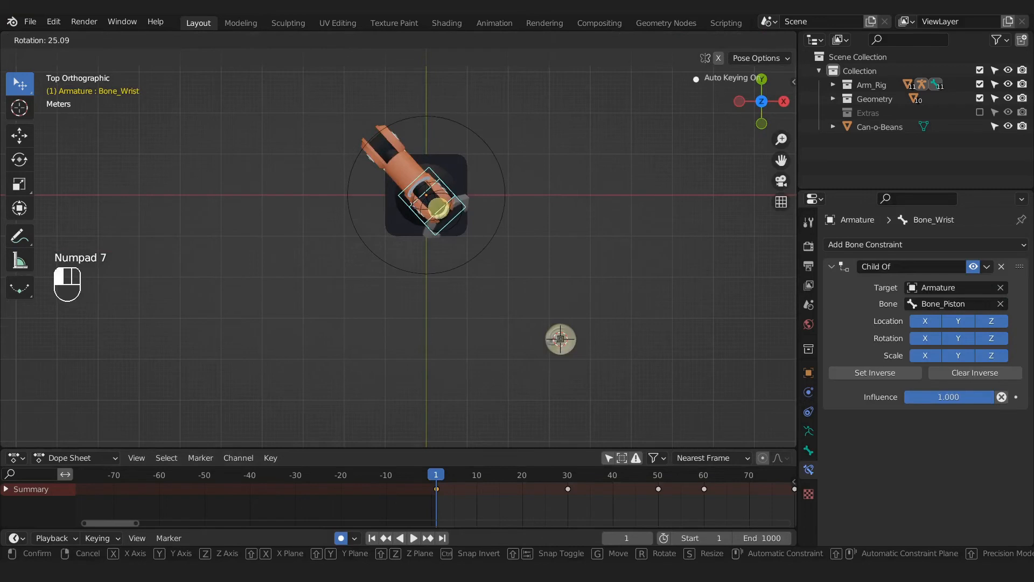
left_click_drag(434, 198, 426, 202)
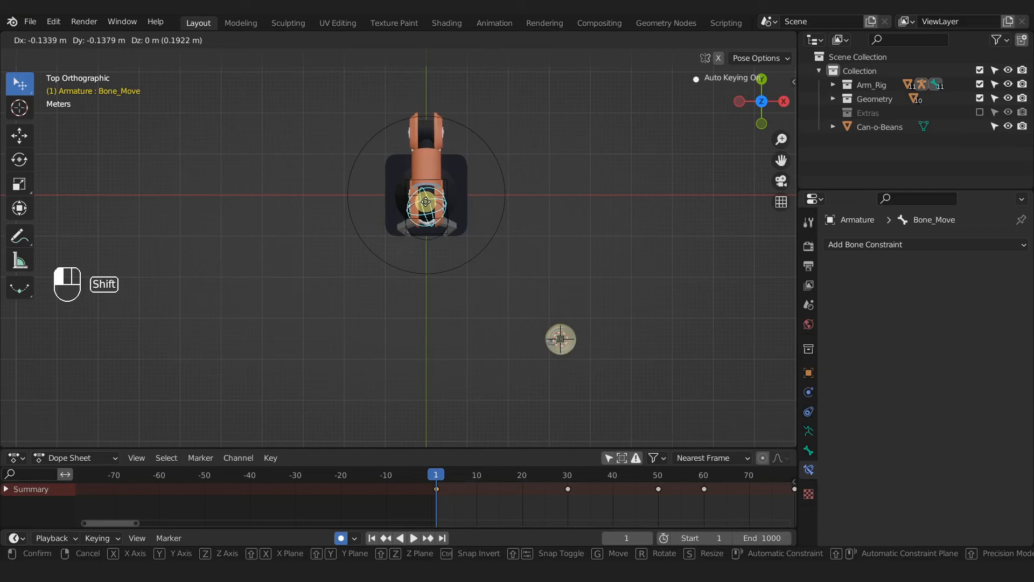
left_click_drag(425, 202, 426, 203, "shift")
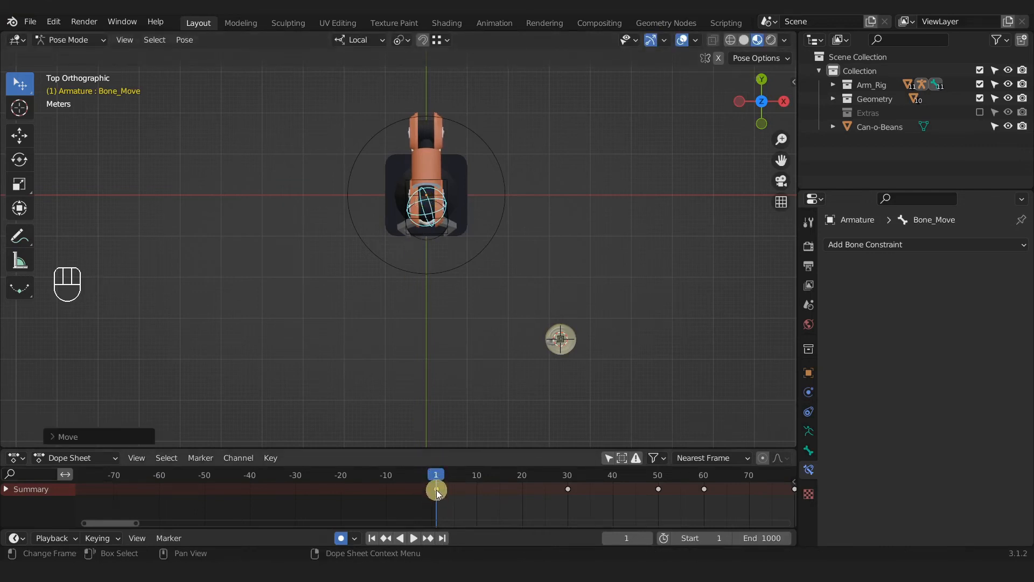
- Adjust the claw control Bone_Claw-C slightly in the frame 1 starting pose
middle_click_drag(439, 293, 453, 315)
scroll(445, 334, "up", 3)
left_click_drag(445, 232, 448, 242)
middle_click_drag(448, 242, 419, 316)
scroll(431, 320, "down", 3)
scroll(435, 340, "down", 2)
- Scrub through the pickup between frames 1 and 56 and examine the claw and can from the side
left_click_drag(448, 483, 654, 480)
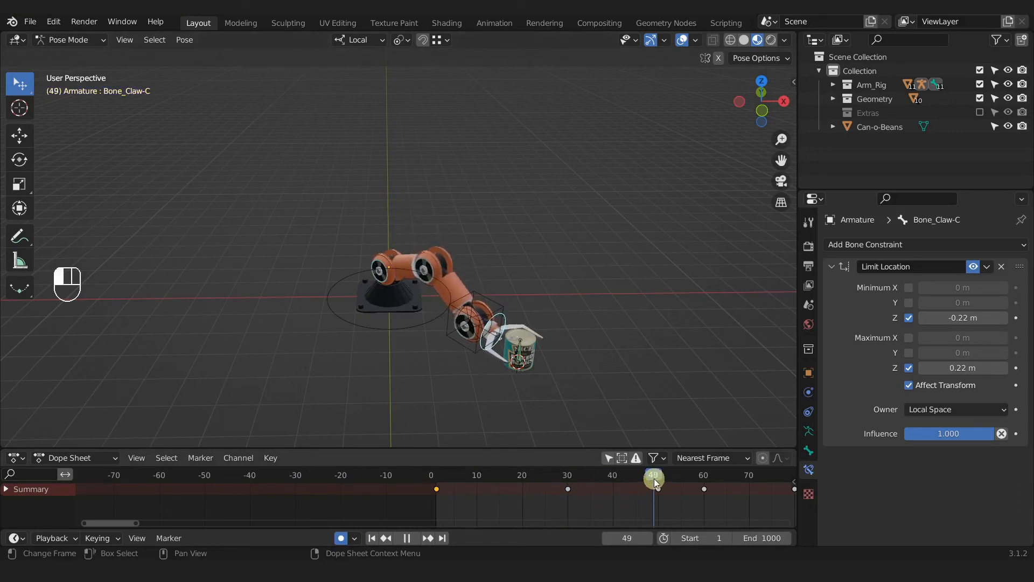
mouse_move(453, 345)
middle_mouse_down()
mouse_move(436, 356)
mouse_move(335, 328)
mouse_move(467, 359)
middle_mouse_up()
key("KP_3")
scroll(541, 357, "up", 3)
middle_click_drag(541, 357, 495, 302, "shift")
left_click(660, 479)
left_click_drag(658, 479, 609, 488)
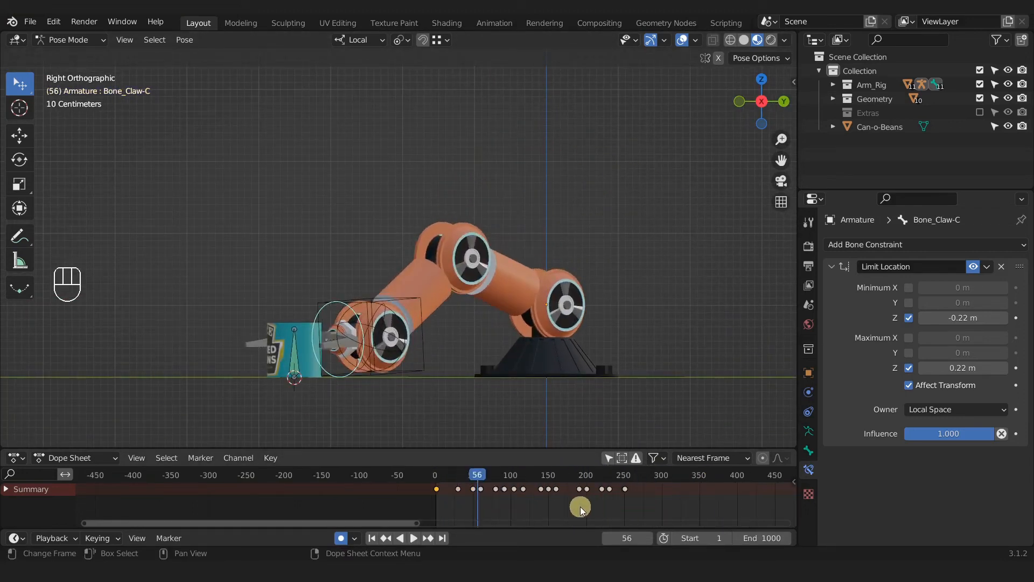
- Go to frame 280 and duplicate the modified starting-pose keyframe from frame 1 to that frame
middle_click_drag(596, 506, 521, 504, "shift")
scroll(501, 509, "up", 4)
left_click(584, 477)
left_click_drag(580, 477, 583, 477)
left_click(620, 535)
key("Return")
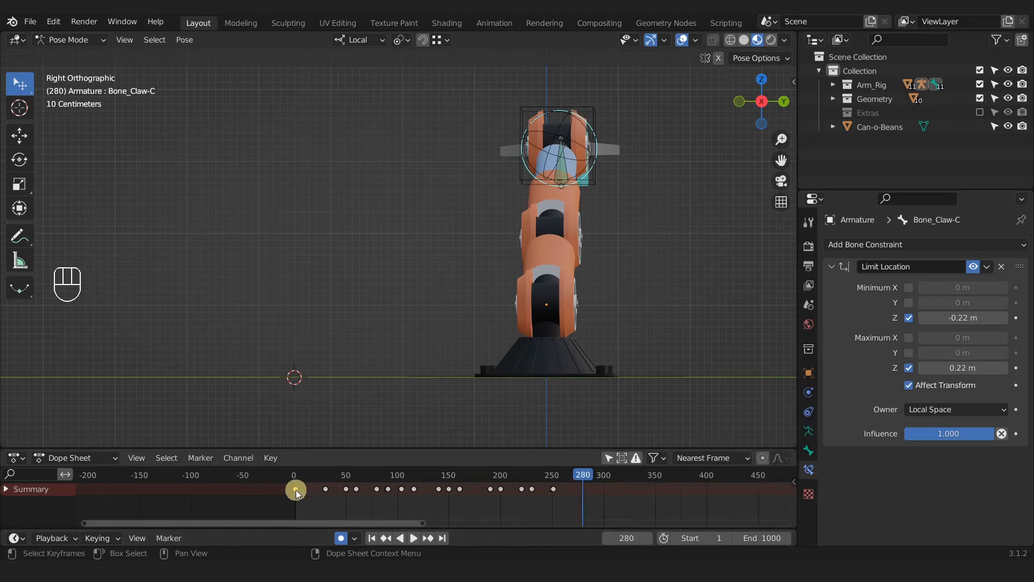
key("shift+d")
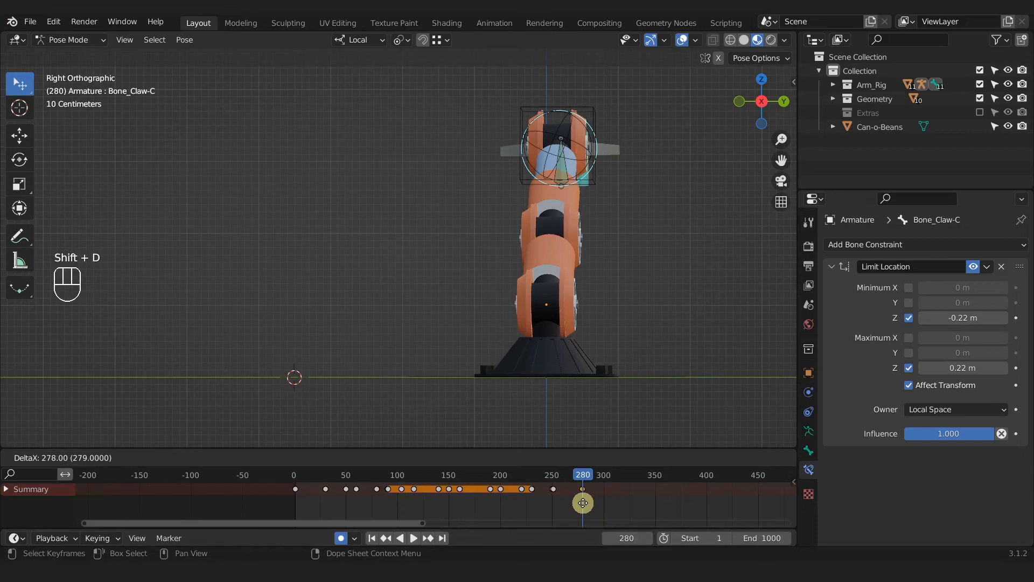
left_click(583, 502)
- Align the duplicated starting-pose keyframe exactly with frame 280
middle_click_drag(591, 503, 384, 499)
scroll(426, 494, "up", 6)
left_click_drag(389, 489, 398, 490)
middle_click_drag(517, 506, 500, 506, "ctrl")
scroll(441, 343, "down", 2)
- Examine the returned arm and the can's position around frame 280 in perspective
middle_click_drag(441, 342, 528, 328)
scroll(408, 478, "down", 1)
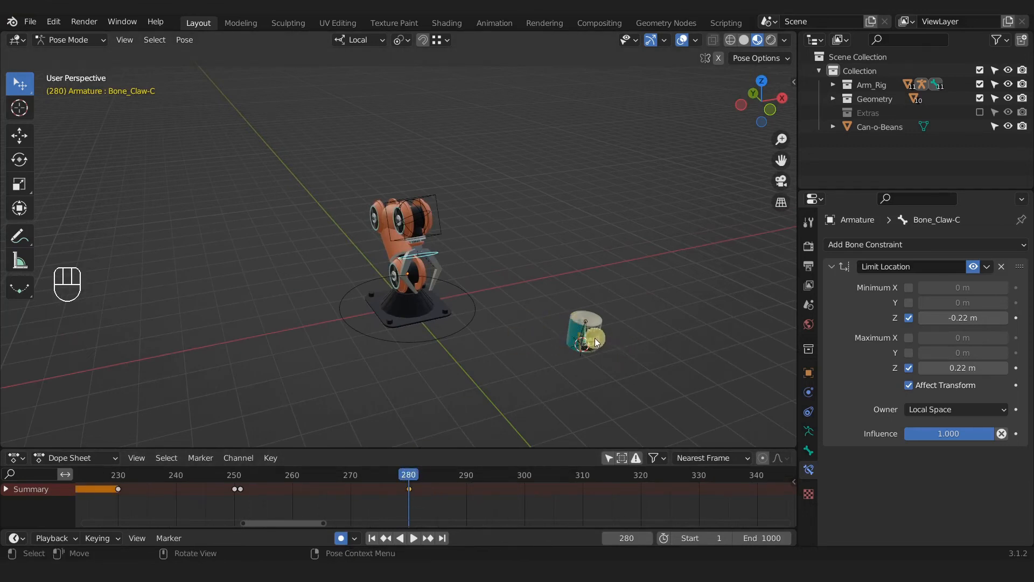
key("space")
left_click_drag(409, 478, 411, 499)
mouse_move(513, 328)
middle_mouse_down()
mouse_move(570, 340)
mouse_move(498, 315)
middle_mouse_up()
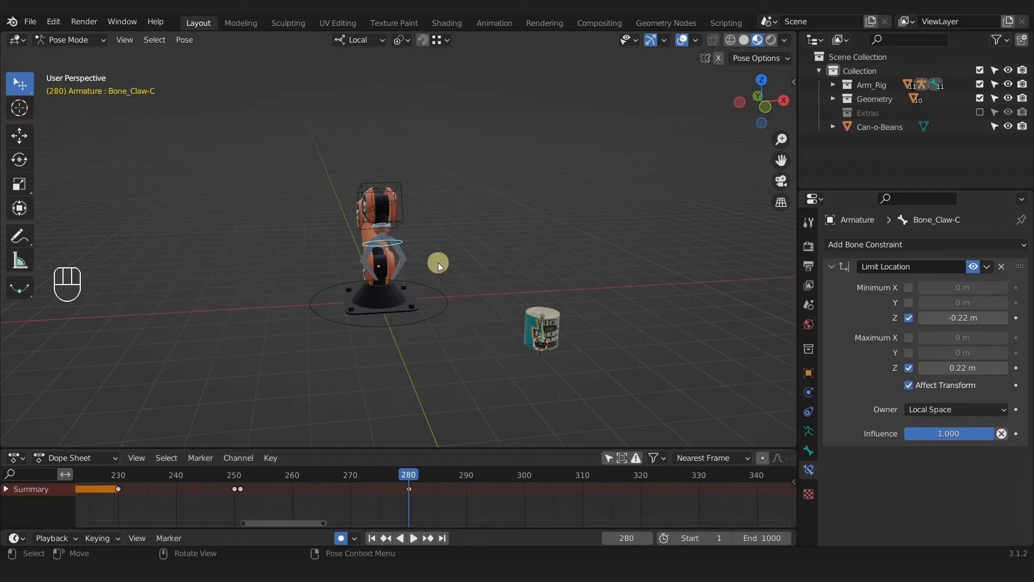
scroll(486, 319, "up", 1)
middle_click_drag(489, 320, 487, 302, "shift")
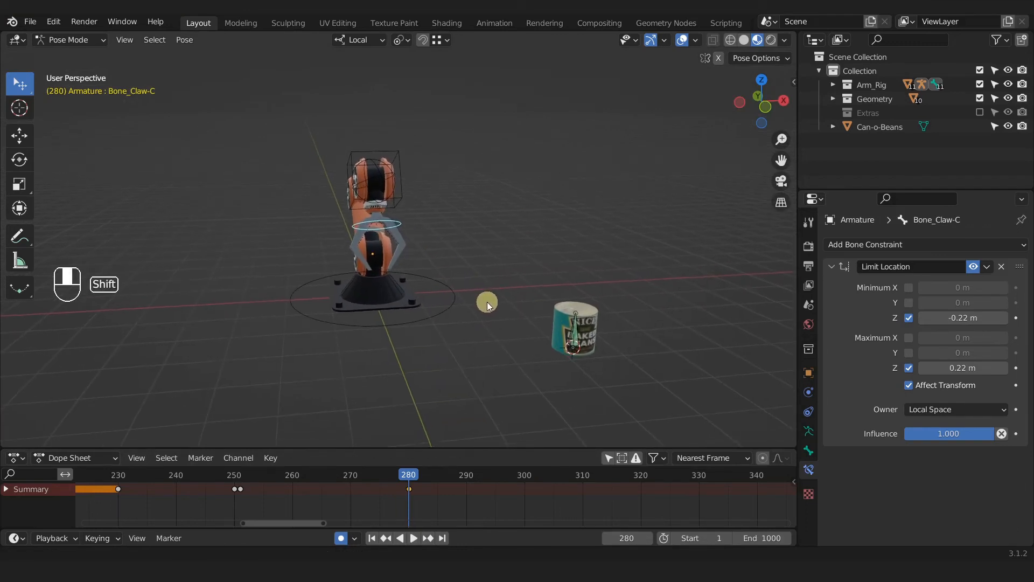
- Select Bone_Can and compare its own keyframes with those of the whole rig by toggling the selected-only filter
left_click(573, 327)
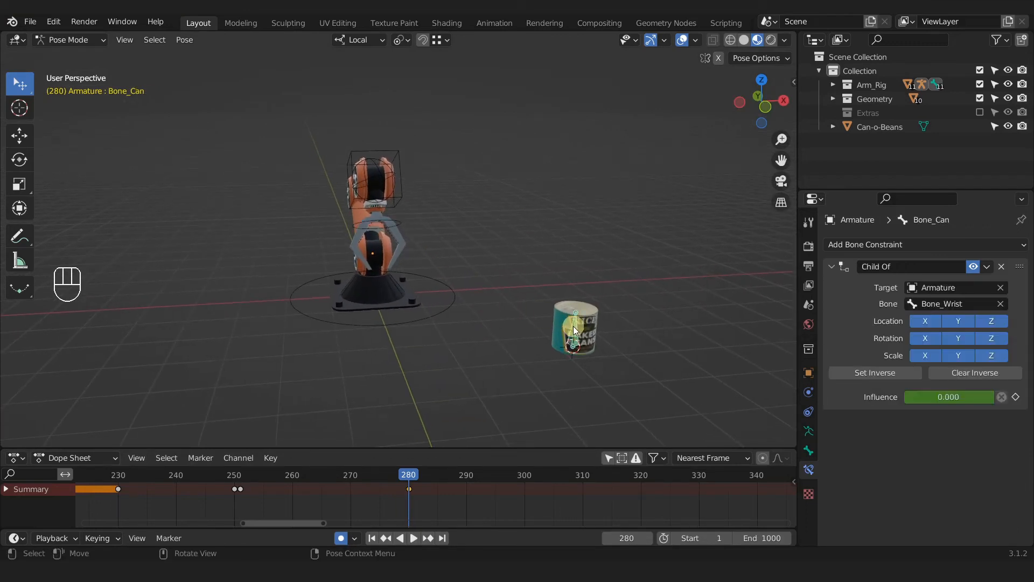
left_click(608, 458)
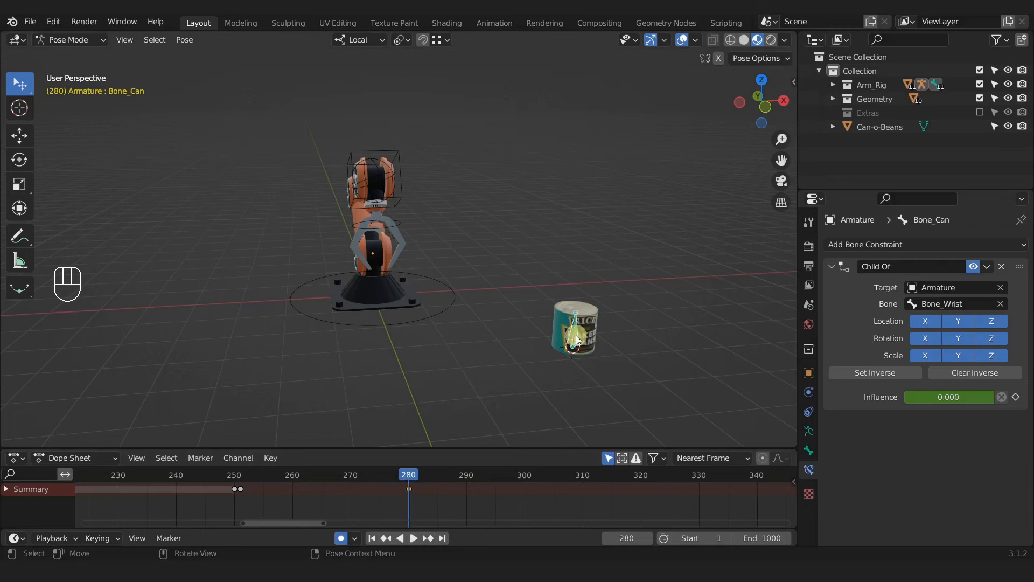
left_click(609, 459)
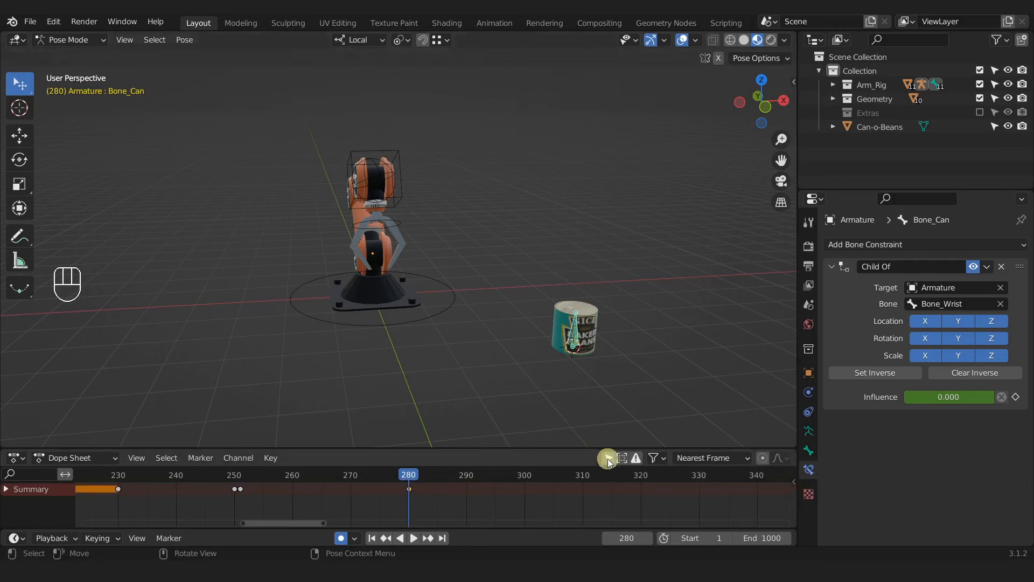
left_click(474, 497)
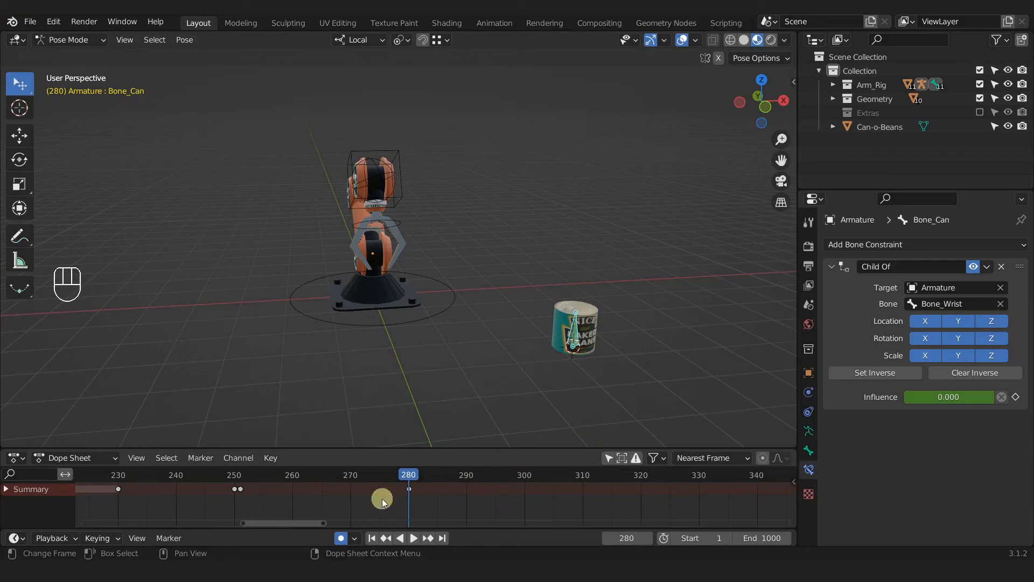
- Filter the keyframes to Bone_Can, delete its keyframe at frame 280, and show all keyframes again
left_click(609, 462)
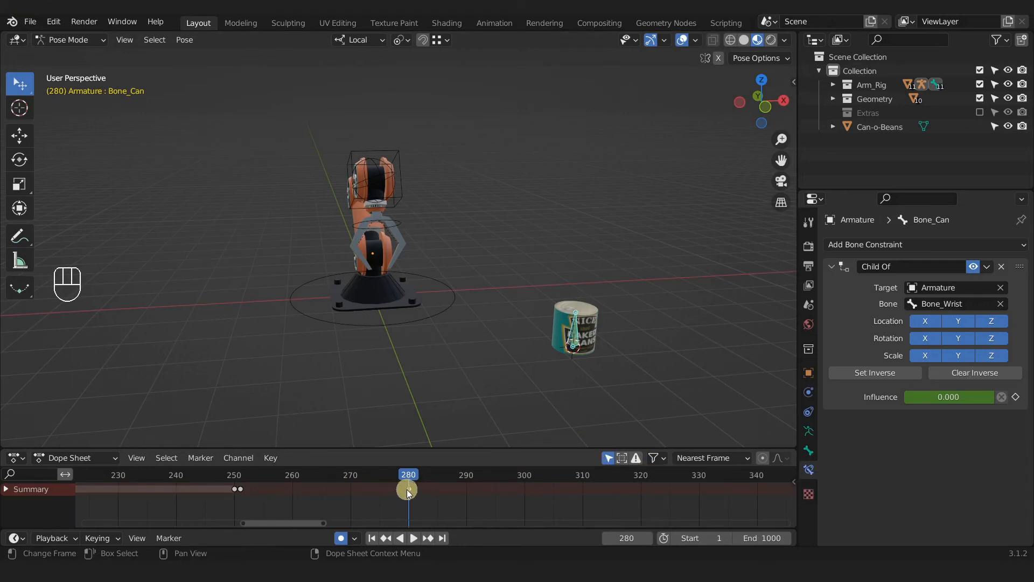
key("x")
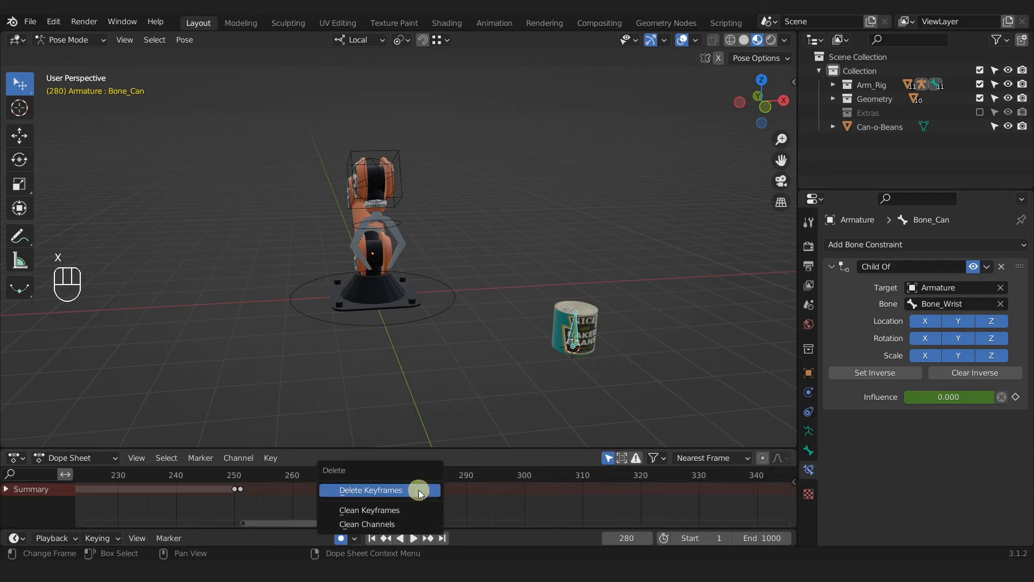
left_click(418, 489)
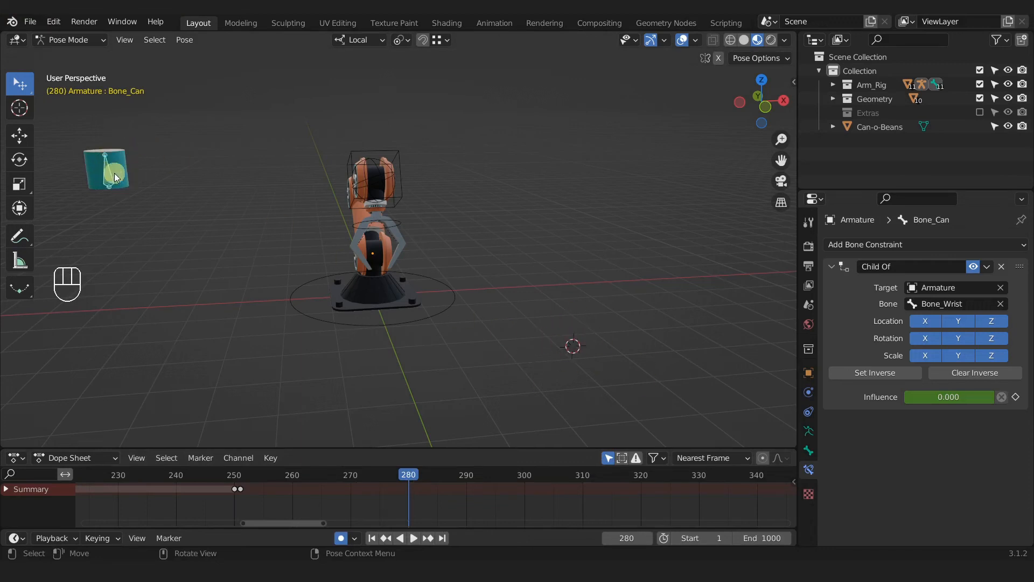
left_click(608, 458)
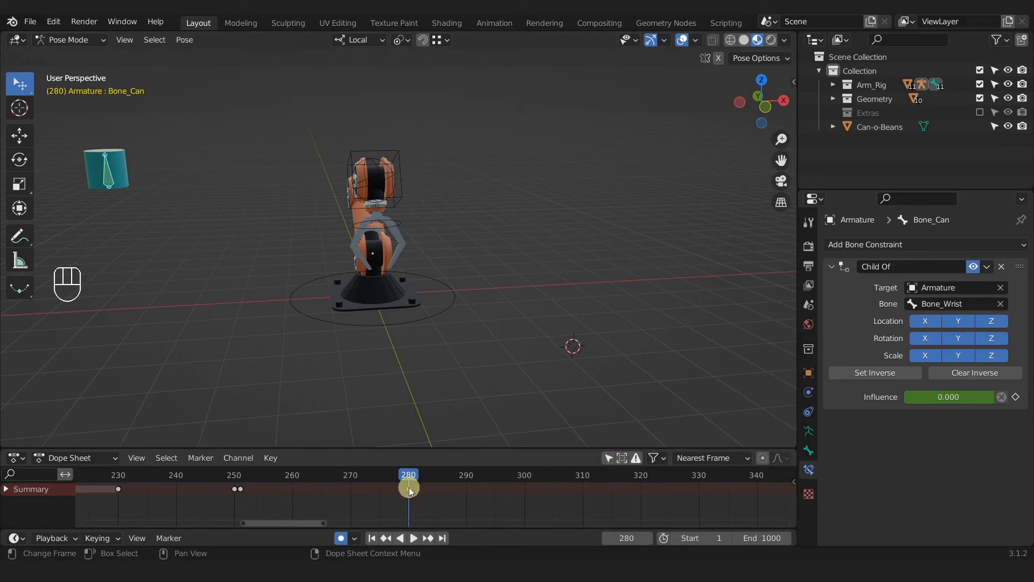
- Play the animation from frame 1 and watch the can's pickup, transport and release
scroll(266, 227, "down", 2)
middle_click_drag(272, 255, 325, 267, "shift")
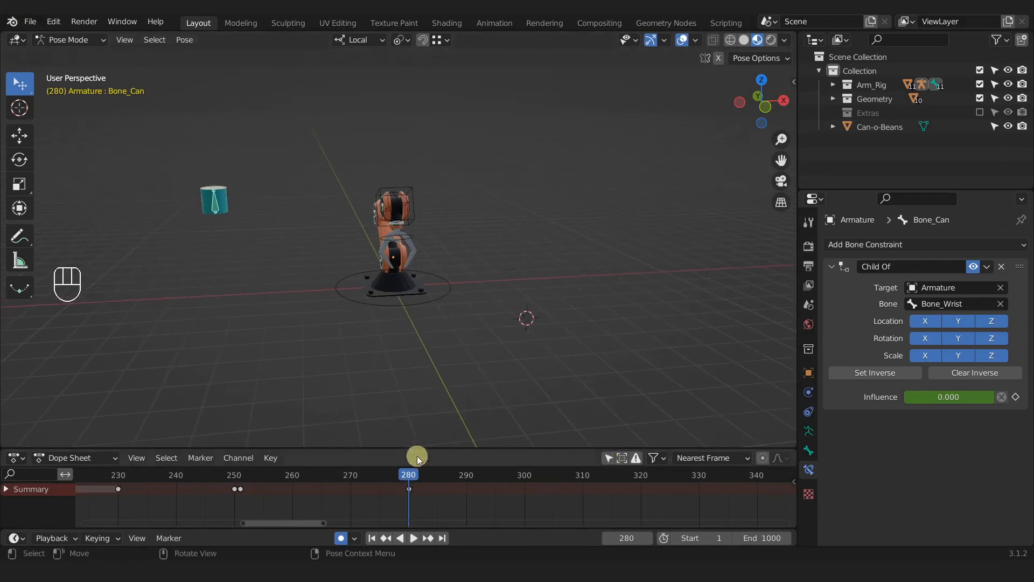
left_click(373, 538)
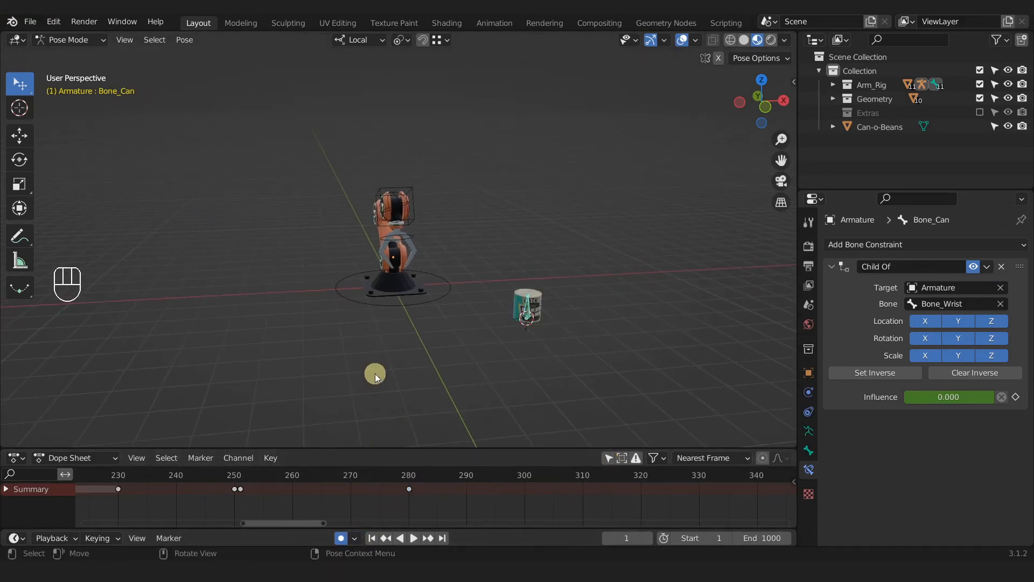
key("space")
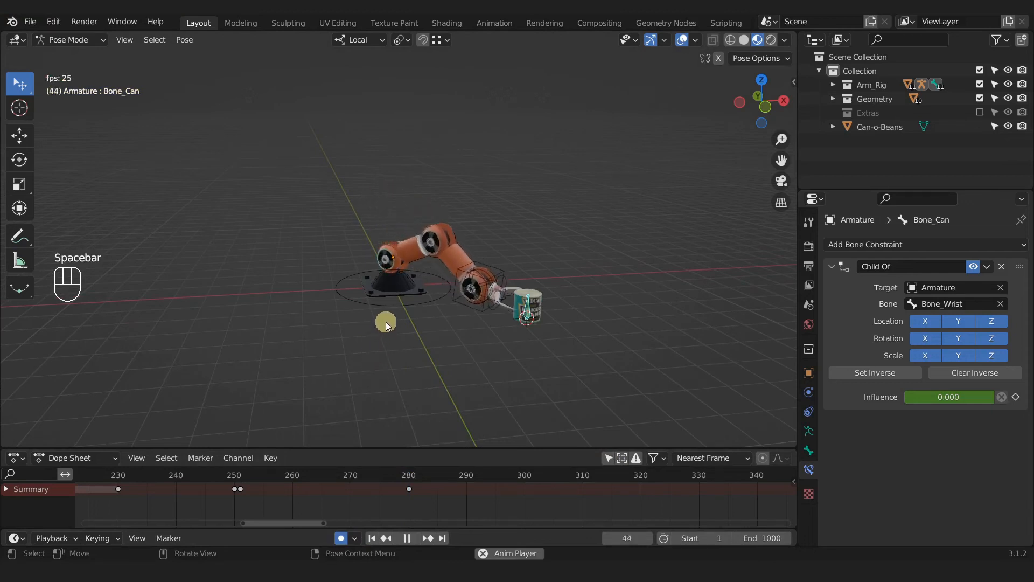
scroll(345, 501, "down", 4)
scroll(336, 496, "down", 1)
middle_click_drag(333, 498, 544, 505)
scroll(458, 503, "down", 1)
middle_click_drag(425, 502, 477, 500)
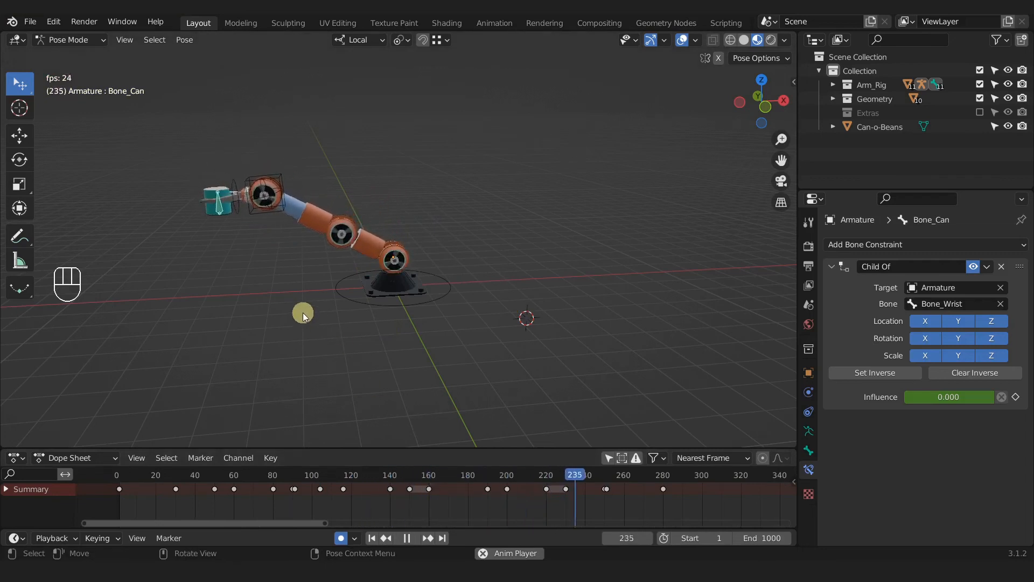
key("space")
- Scrub back to frame 249 and examine the arm and can just before the release
left_click_drag(641, 477, 605, 488)
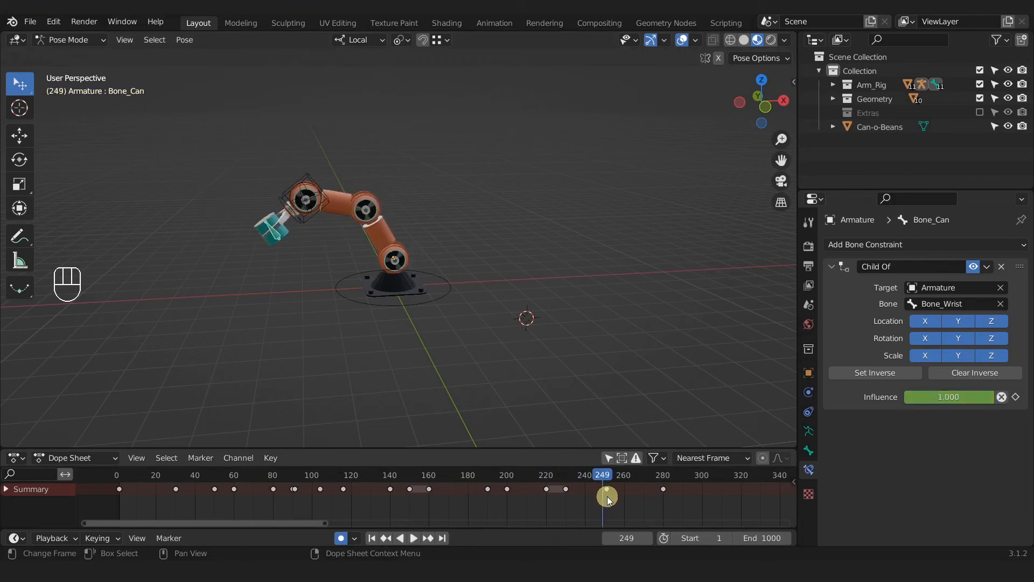
scroll(362, 269, "up", 3)
scroll(357, 267, "down", 2)
middle_click_drag(356, 267, 406, 273, "shift")
scroll(401, 273, "up", 1)
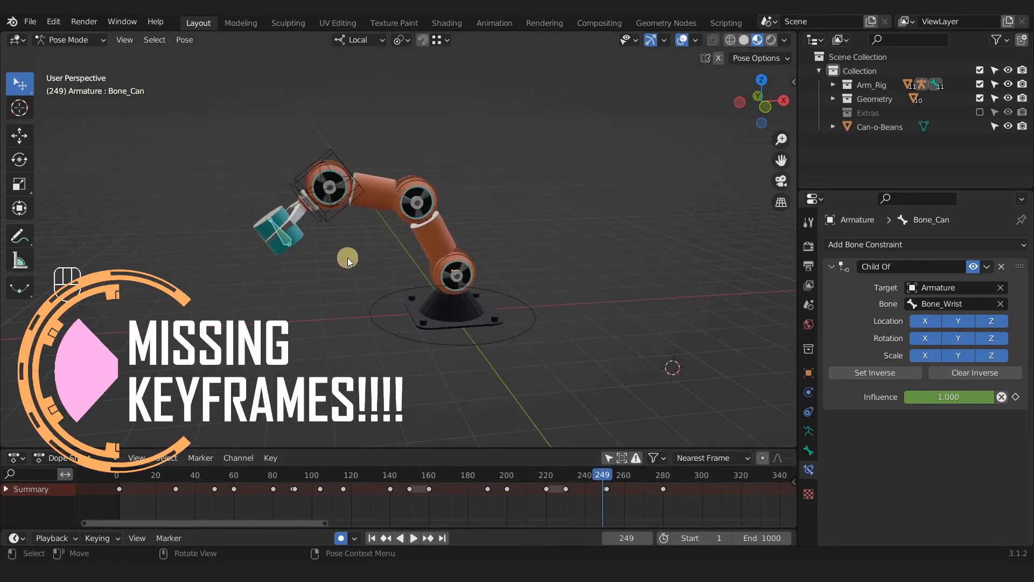
middle_click_drag(640, 499, 465, 499)
scroll(448, 495, "up", 7)
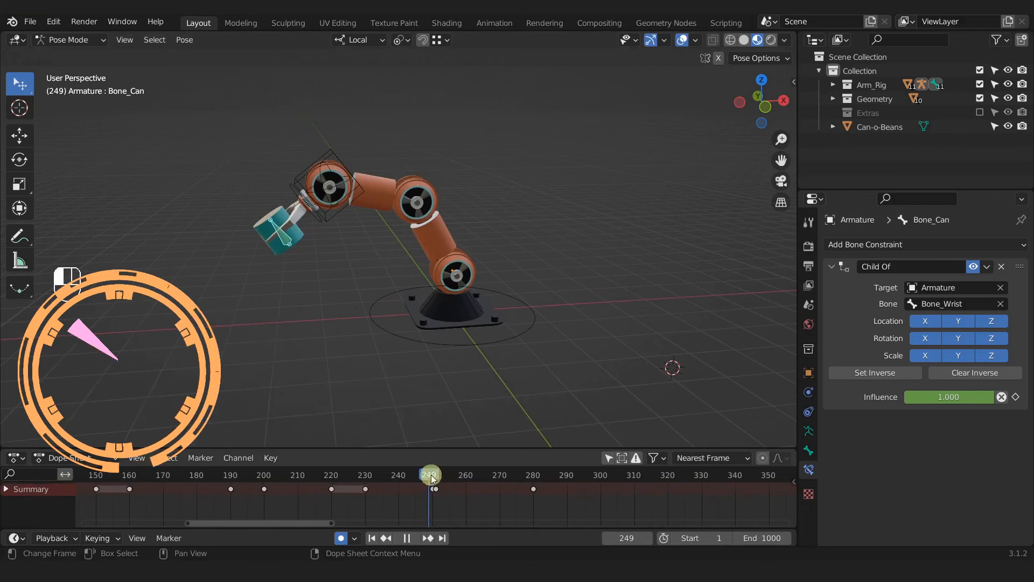
- Scrub to frame 280 and delete the keyframe there
key("space")
left_click_drag(468, 483, 533, 487)
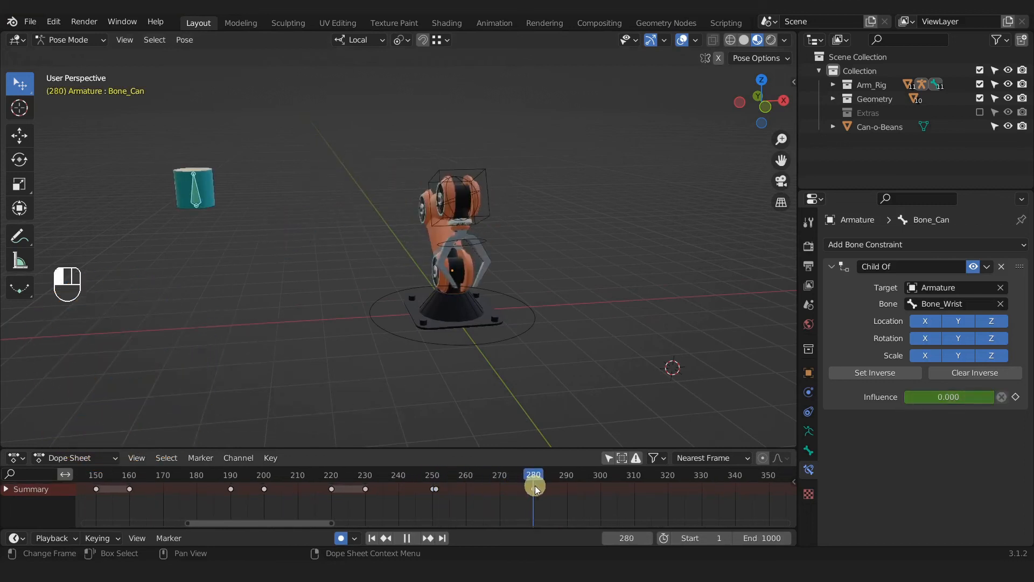
key("space")
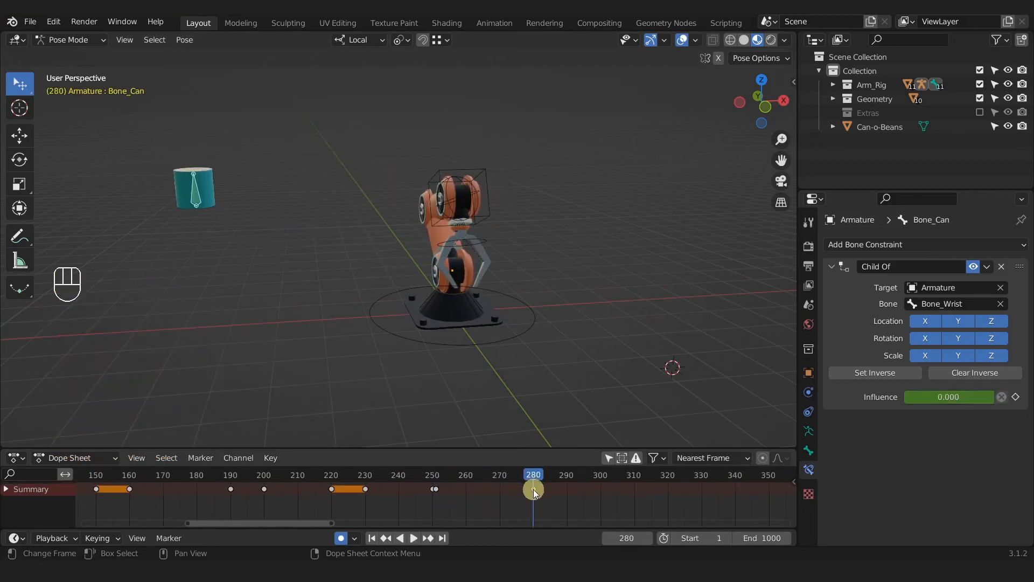
key("x")
left_click(533, 489)
- Go to frame 250, select all the rig's bones, and insert a keyframe for their current pose
left_click_drag(532, 479, 432, 477)
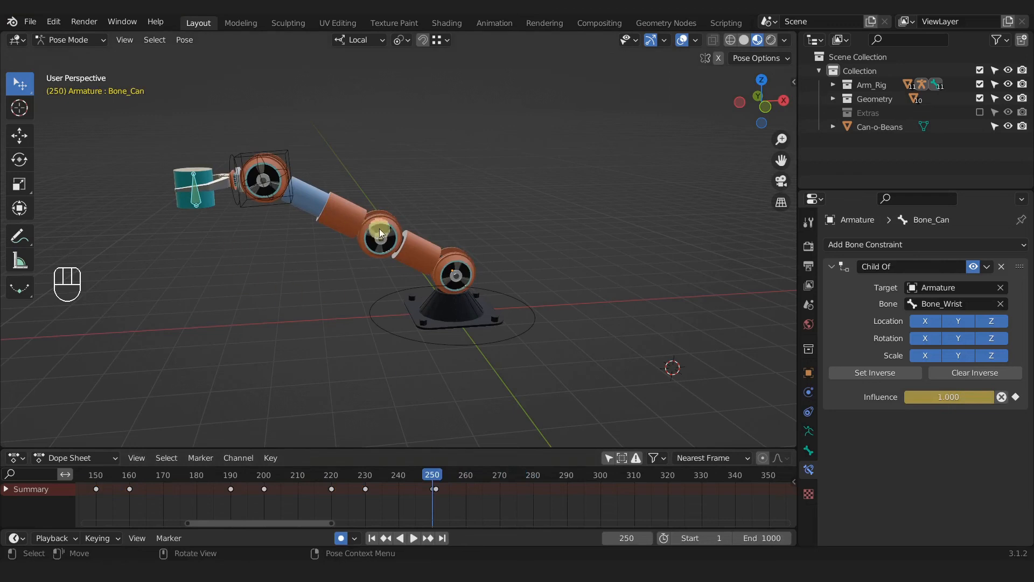
key("a")
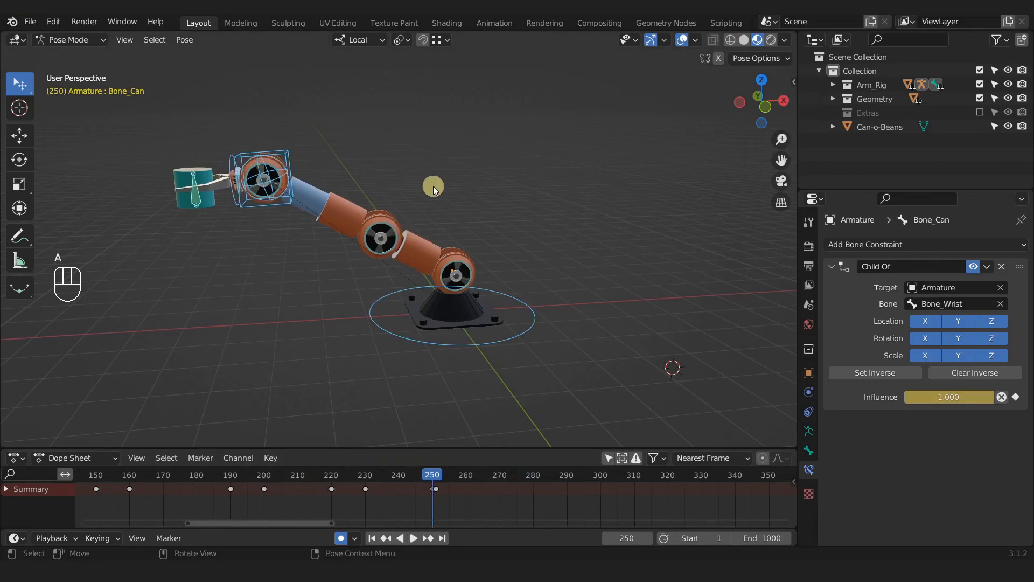
key("i")
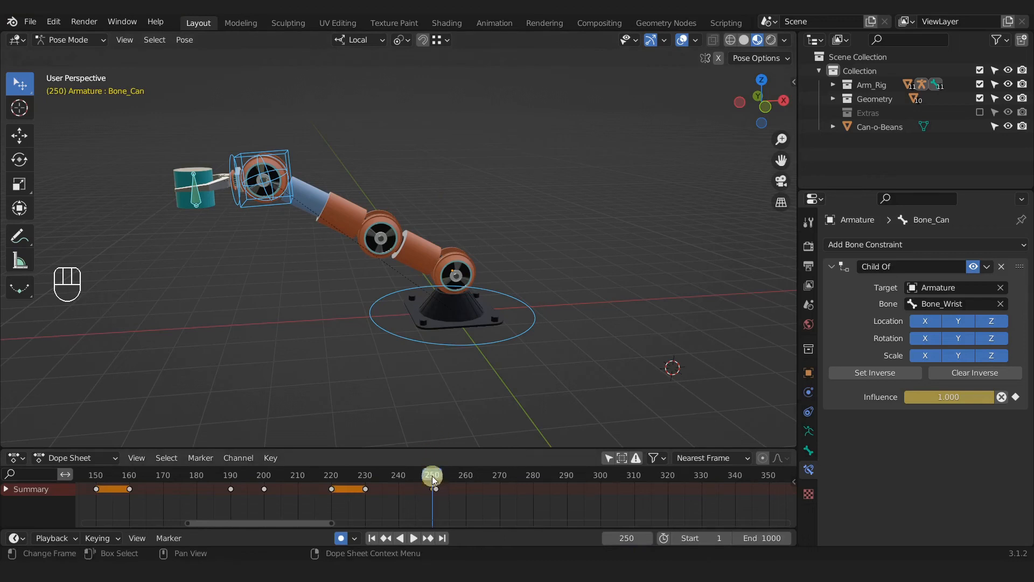
scroll(432, 487, "up", 6)
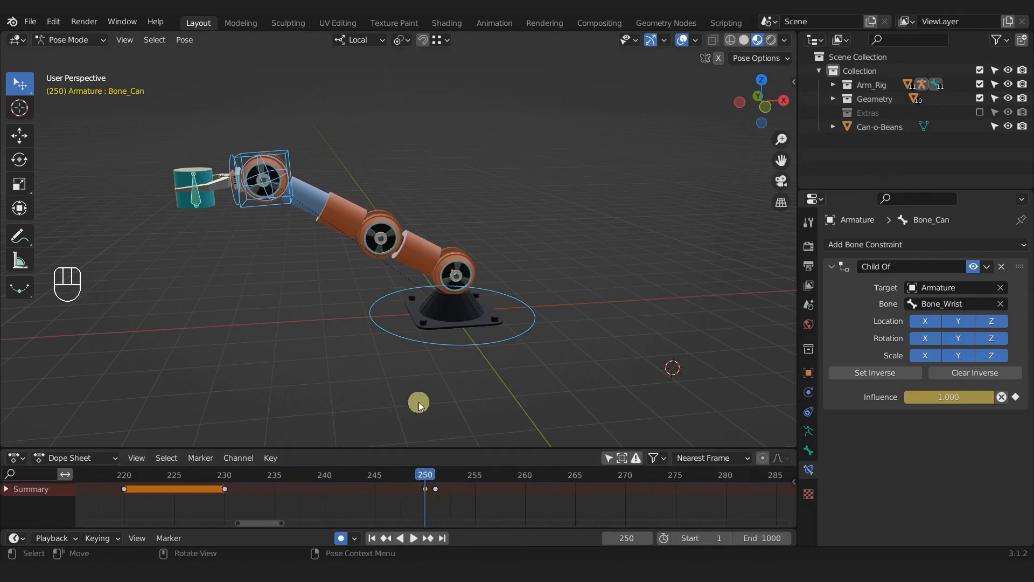
- Duplicate the rig's starting-pose keyframe from frame 1 to frame 280 and go to that frame
mouse_move(403, 300)
middle_mouse_down()
mouse_move(377, 302)
mouse_move(392, 285)
mouse_move(409, 315)
middle_mouse_up()
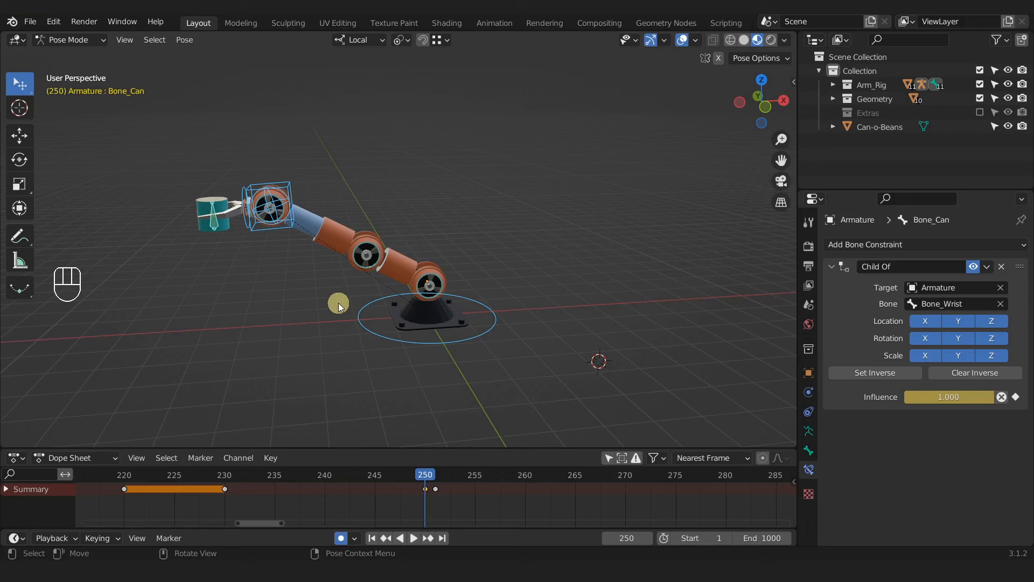
scroll(383, 507, "down", 5)
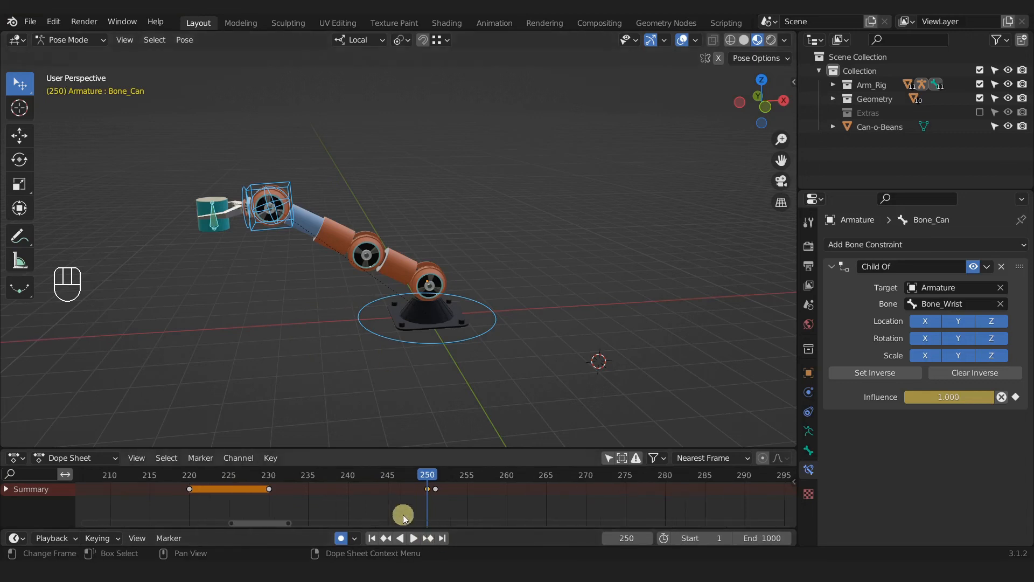
scroll(383, 505, "down", 10)
middle_click_drag(305, 488, 458, 503)
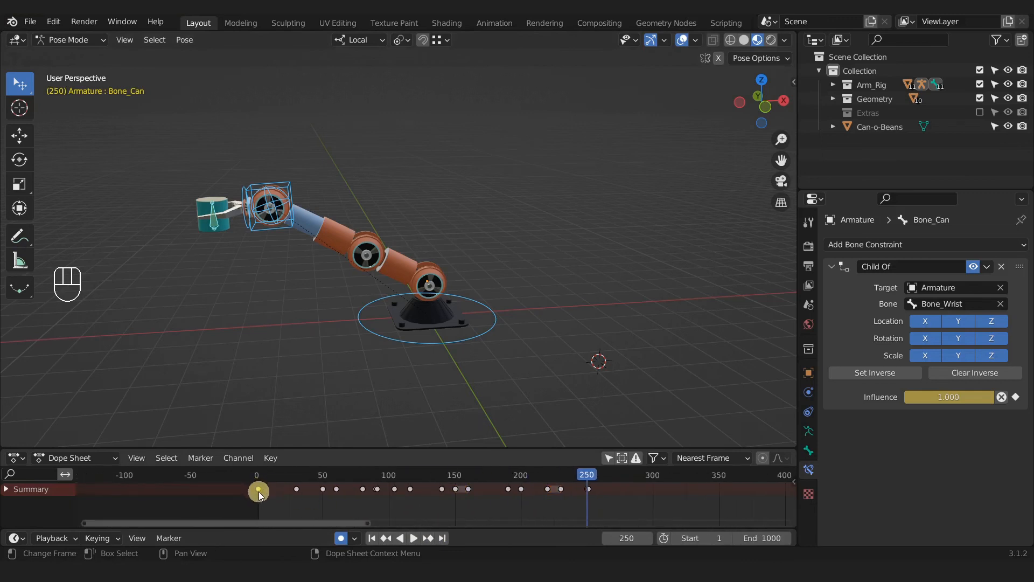
key("shift+d")
right_click(622, 496)
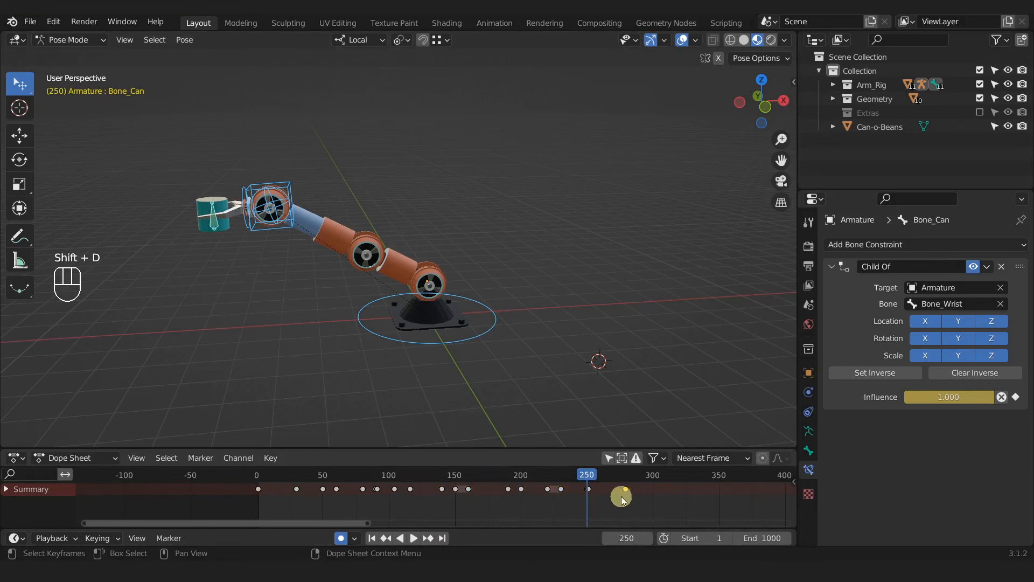
scroll(458, 503, "up", 8)
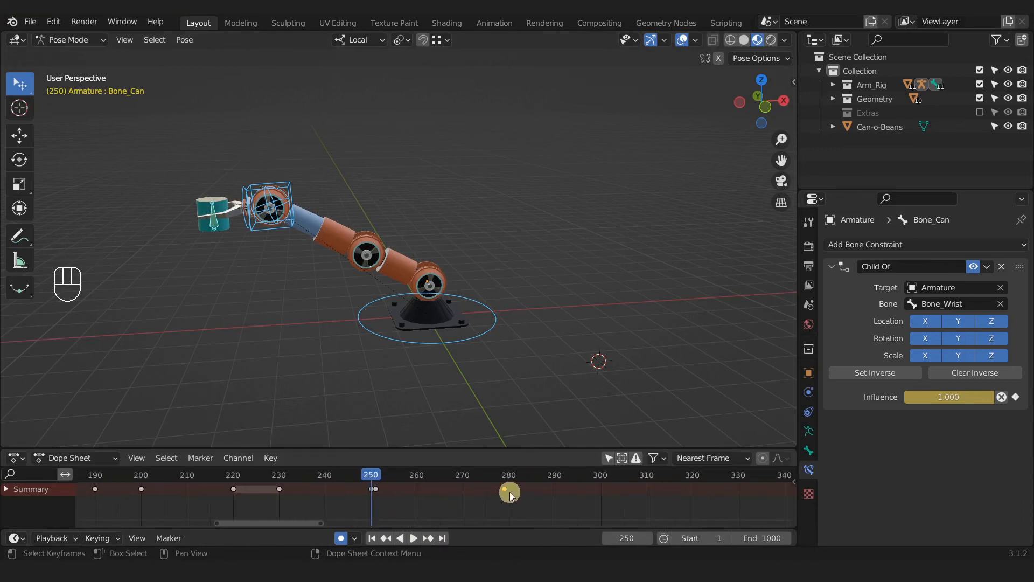
scroll(511, 495, "up", 2)
left_click_drag(530, 475, 535, 502)
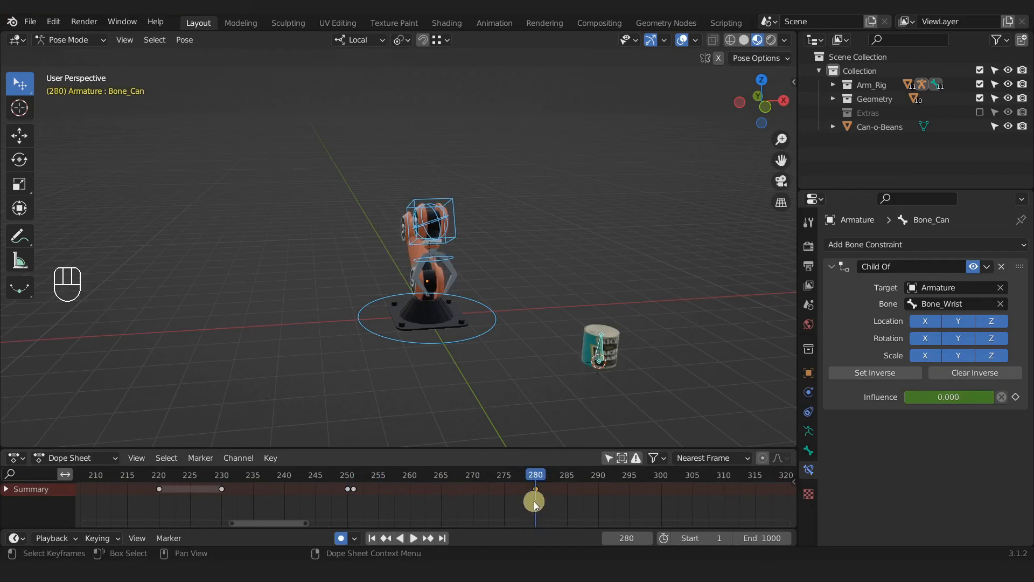
key("i")
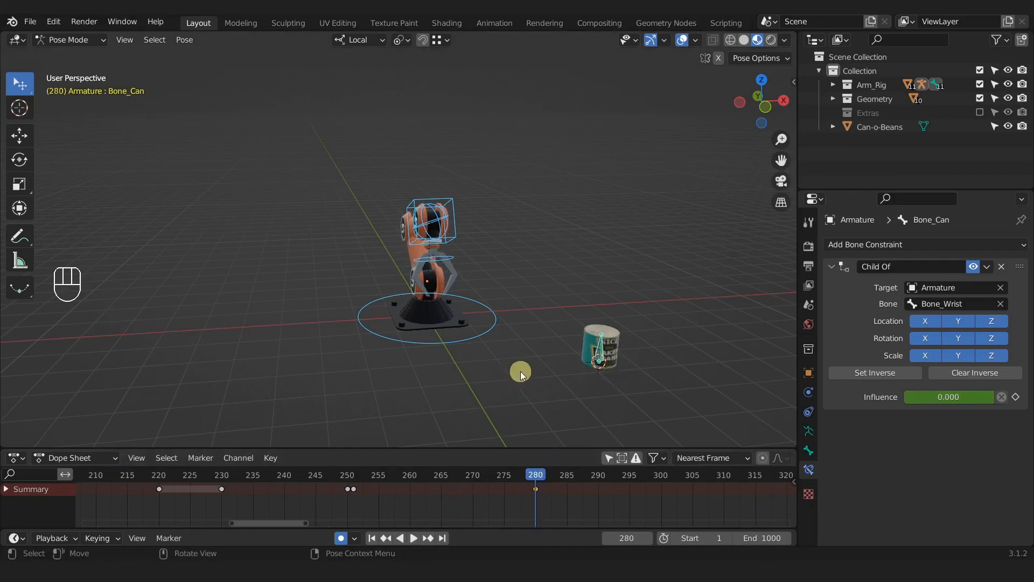
left_click(495, 502)
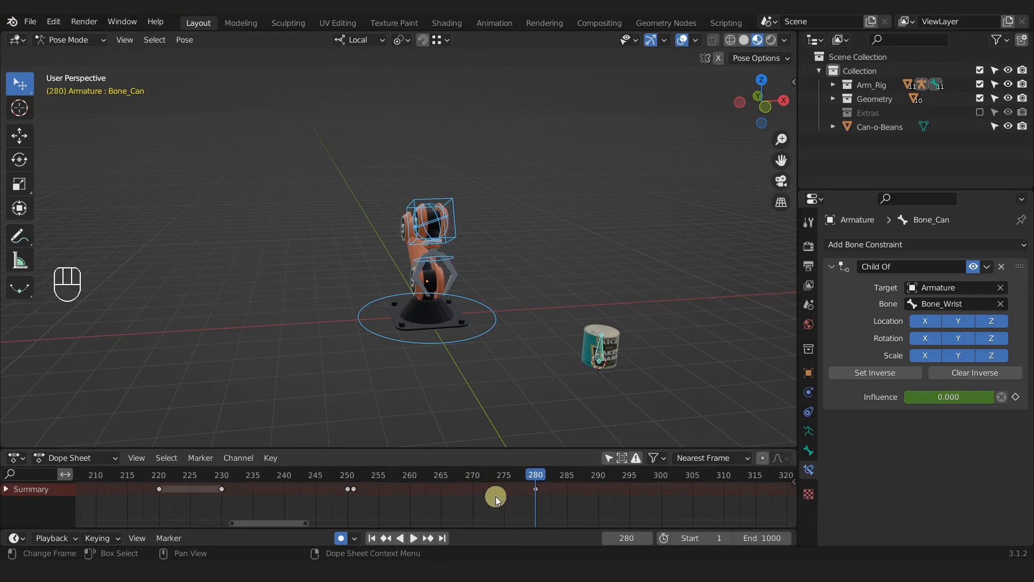
- Delete only the can bone's keyframe at frame 280 by limiting the Dope Sheet to the selected bone, then show all keyframes again
left_click(602, 354)
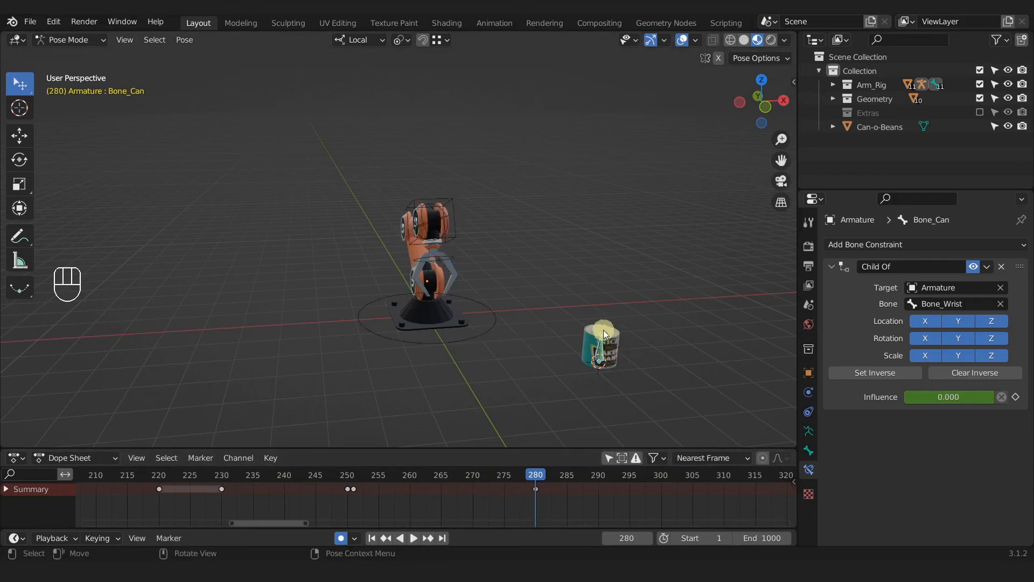
left_click(608, 459)
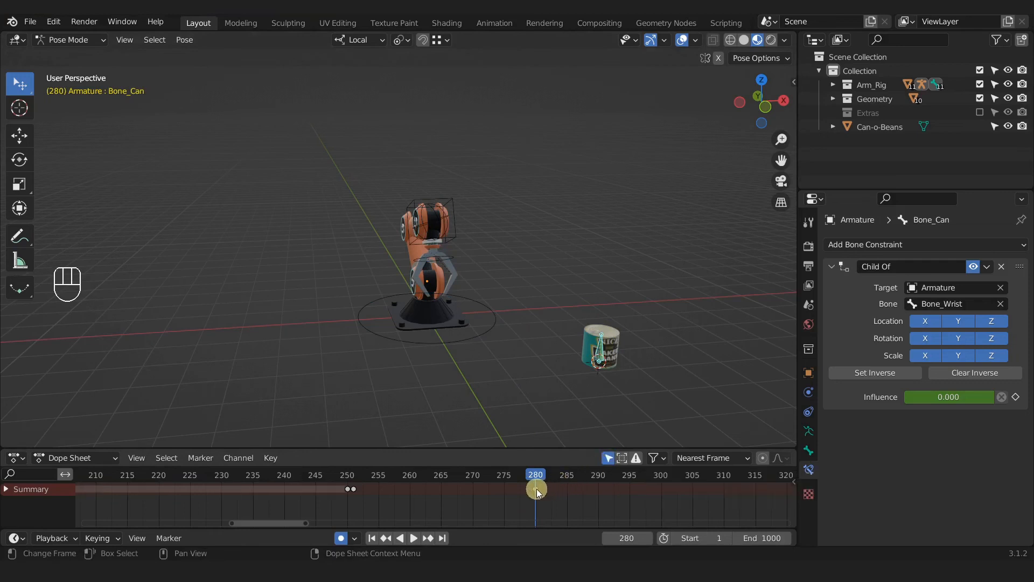
key("x")
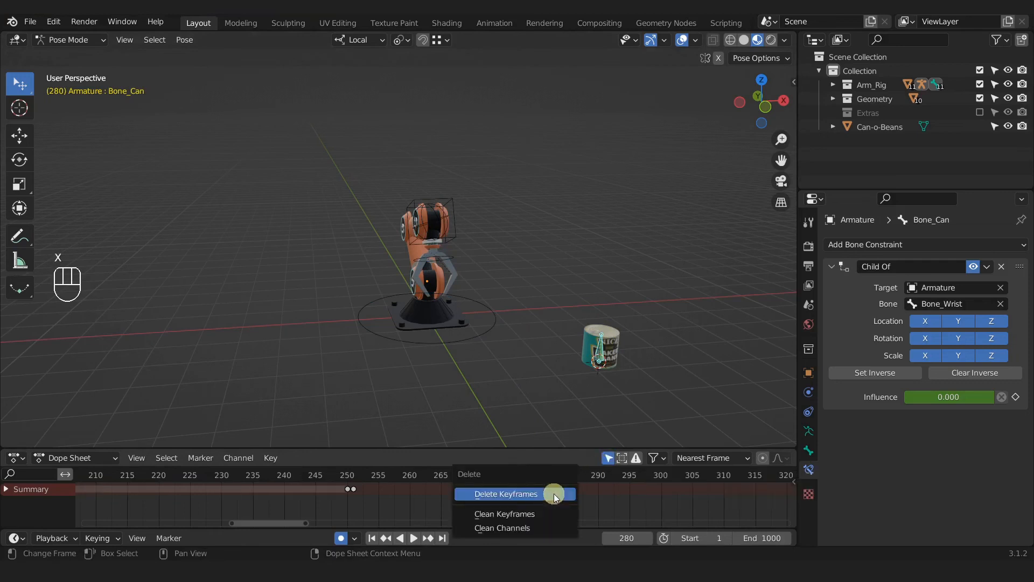
left_click(554, 494)
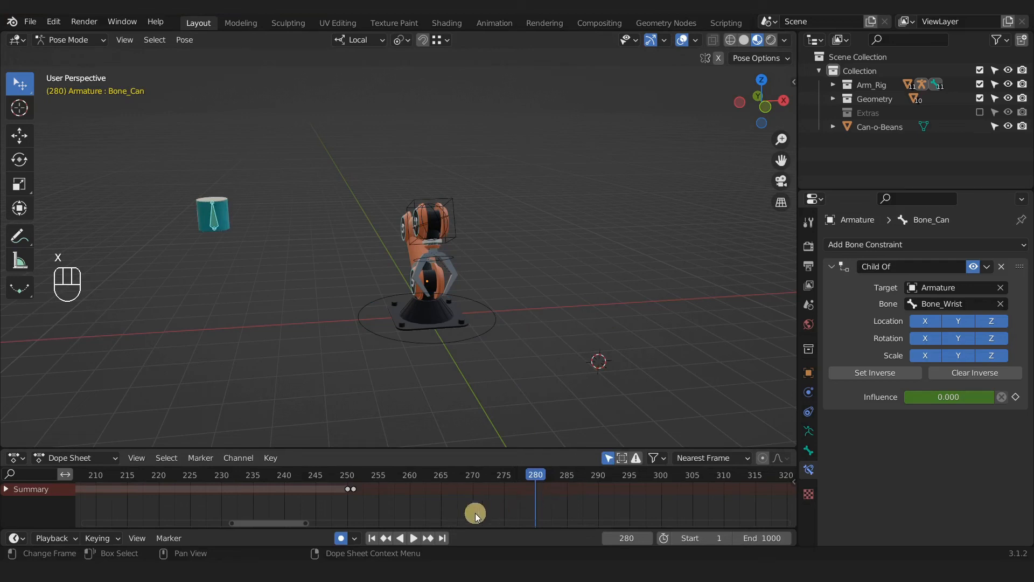
middle_click_drag(440, 517, 358, 508, "ctrl")
left_click(605, 458)
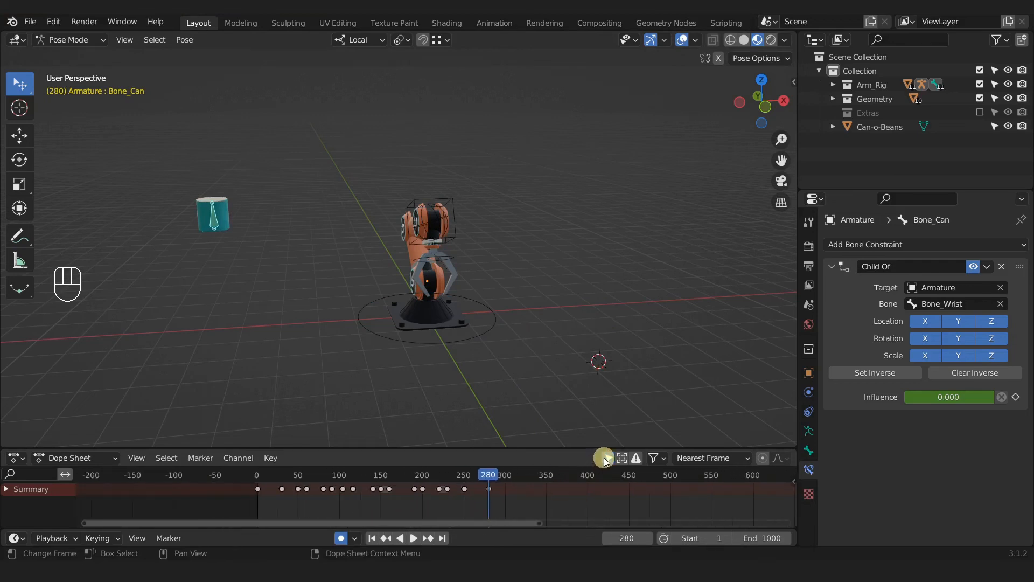
- Play the animation from frame 1 and check that the can stays released while the arm returns
left_click(373, 538)
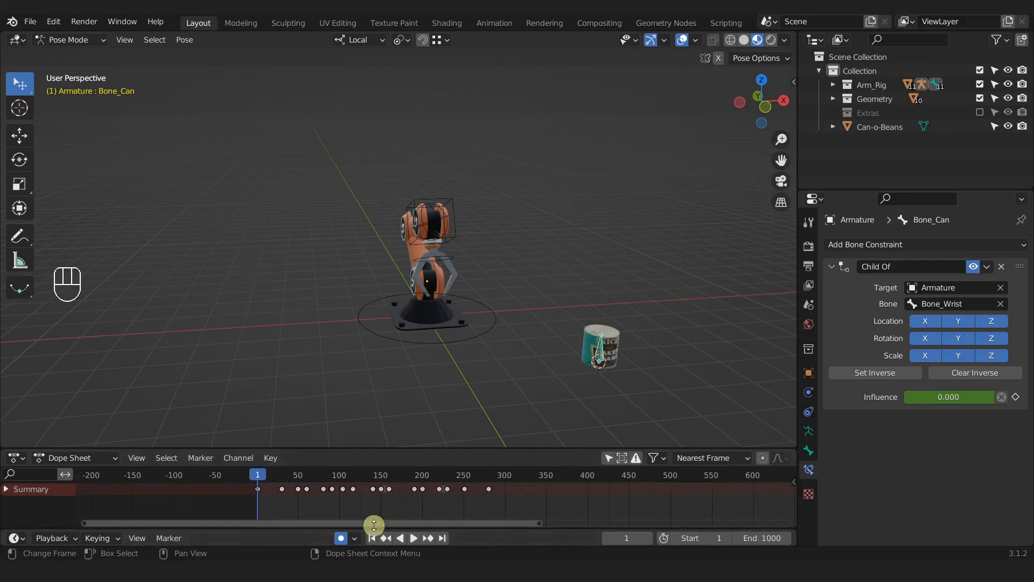
key("space")
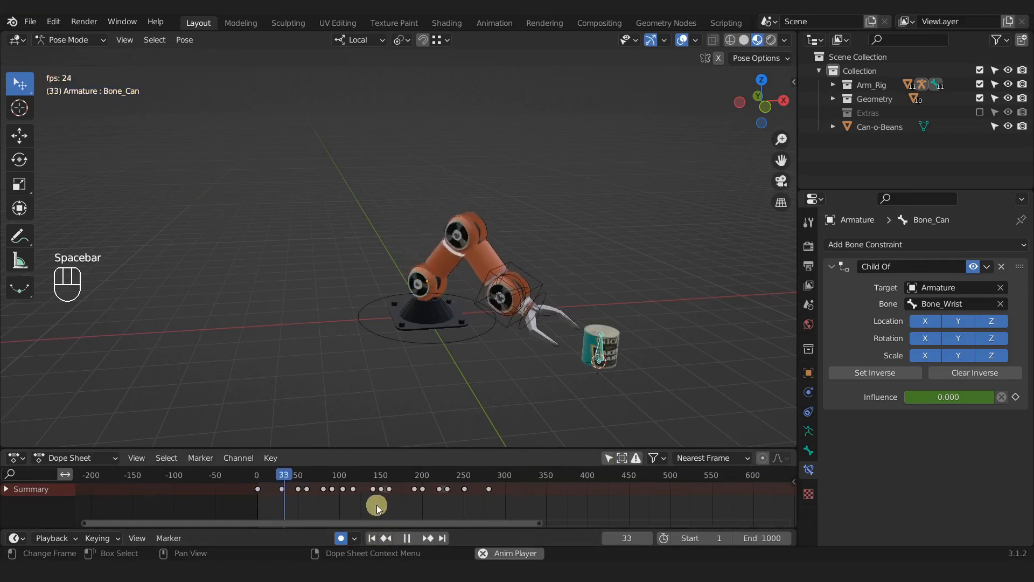
middle_click_drag(545, 416, 415, 323)
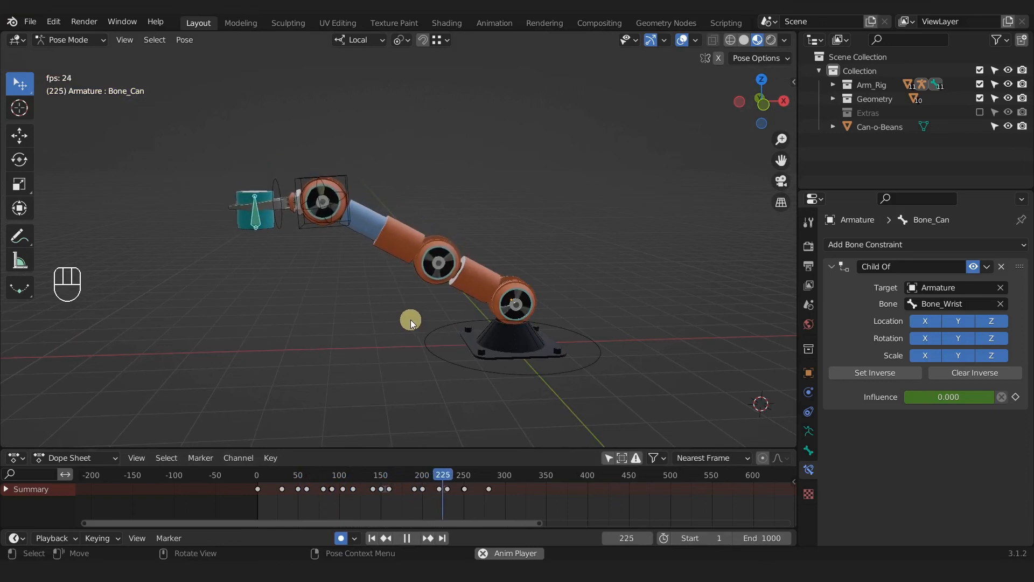
middle_click_drag(397, 319, 404, 346)
key("space")
- Scrub to frame 290 and set the animation's end frame to 290
middle_click_drag(524, 441, 514, 470)
scroll(520, 501, "up", 14)
middle_click_drag(624, 507, 450, 504)
scroll(460, 503, "up", 3)
scroll(461, 503, "up", 2)
left_click_drag(557, 474, 446, 481)
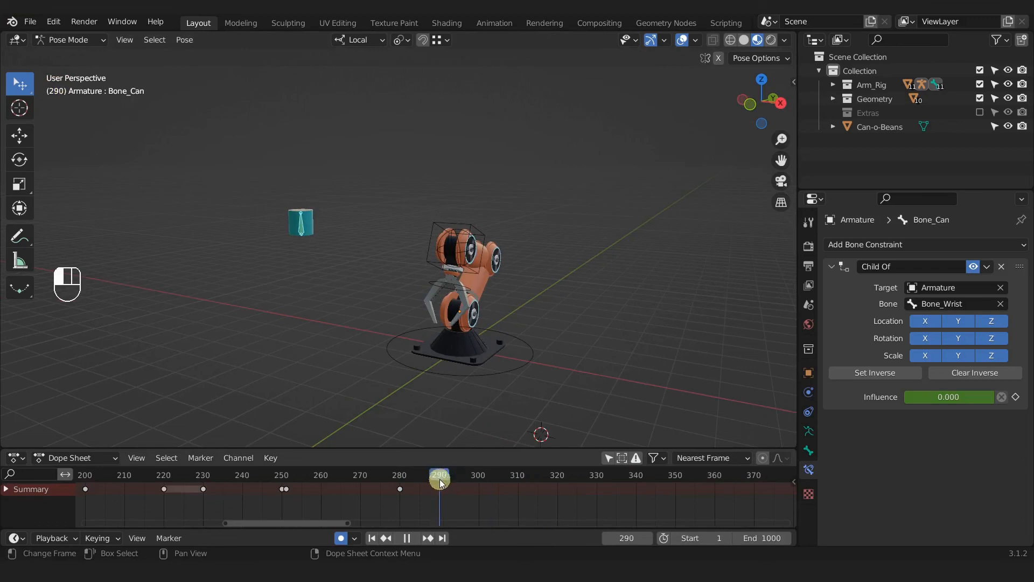
left_click(755, 537)
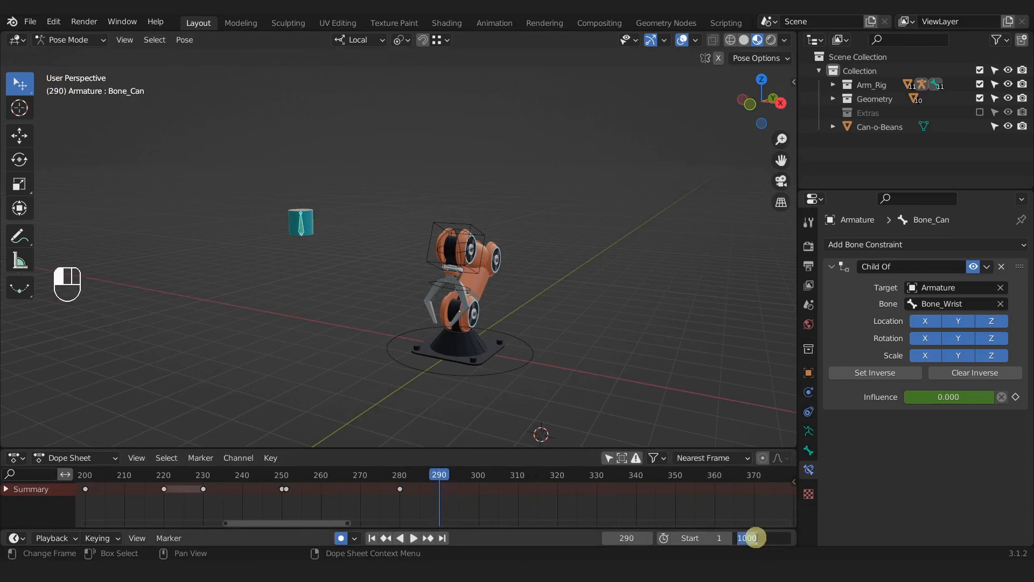
key("Return")
- Play the shortened animation while viewing the arm from different angles, stop it, and save the file
key("space")
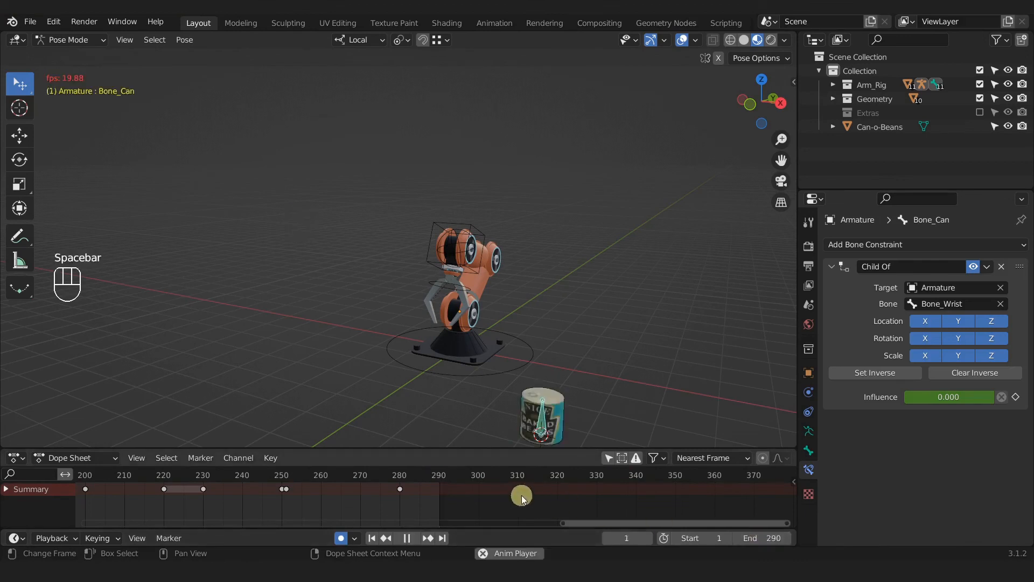
scroll(477, 344, "down", 3)
middle_click_drag(452, 341, 511, 314, "shift")
scroll(509, 356, "up", 2)
middle_click_drag(507, 319, 480, 328)
middle_click_drag(481, 326, 488, 334)
key("space")
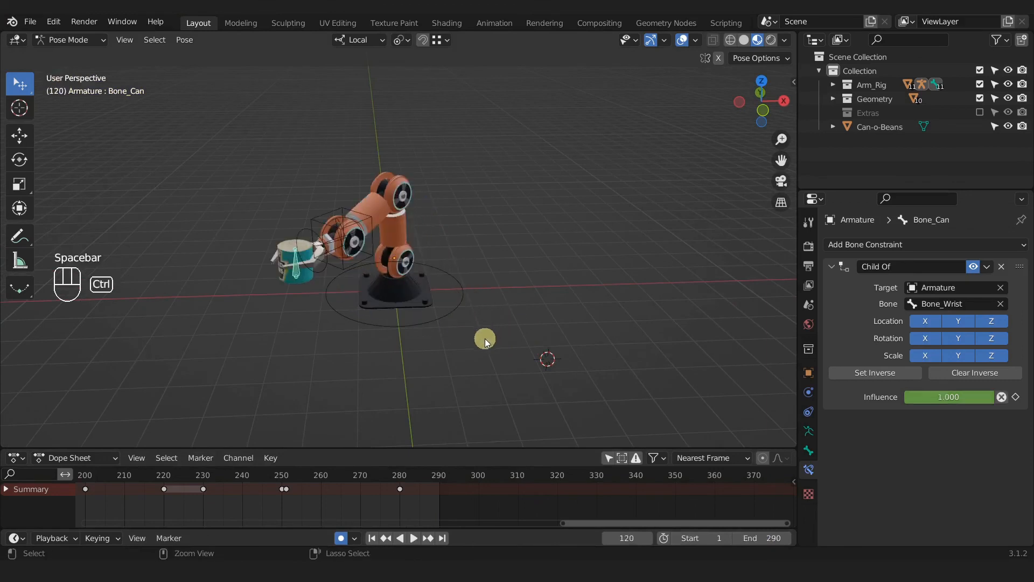
key("ctrl+s")
- Hide the viewport overlays and play the animation, examining the arm and can from several angles
left_click(682, 41)
key("space")
mouse_move(453, 273)
middle_mouse_down("shift")
mouse_move(442, 268)
mouse_move(462, 258)
mouse_move(447, 221)
mouse_move(464, 259)
middle_mouse_up("shift")
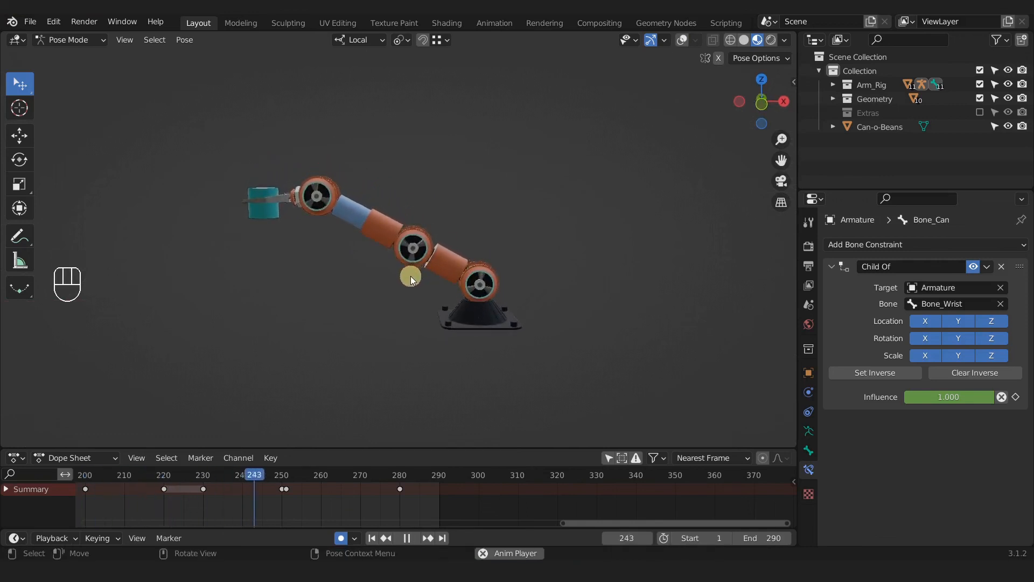
middle_click_drag(425, 305, 508, 316)
middle_click_drag(373, 299, 574, 338)
middle_click_drag(509, 316, 574, 333)
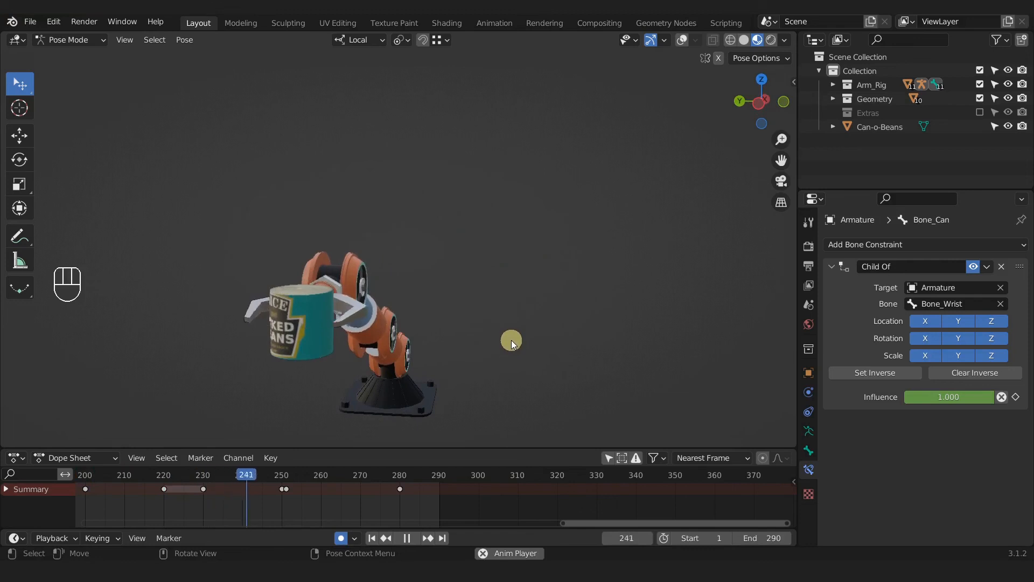
middle_click_drag(524, 350, 461, 355)
middle_click_drag(509, 386, 424, 318, "shift")
scroll(464, 314, "down", 2)
middle_click_drag(521, 321, 463, 340)
mouse_move(516, 333)
middle_mouse_down()
mouse_move(554, 338)
mouse_move(537, 321)
mouse_move(507, 323)
middle_mouse_up()
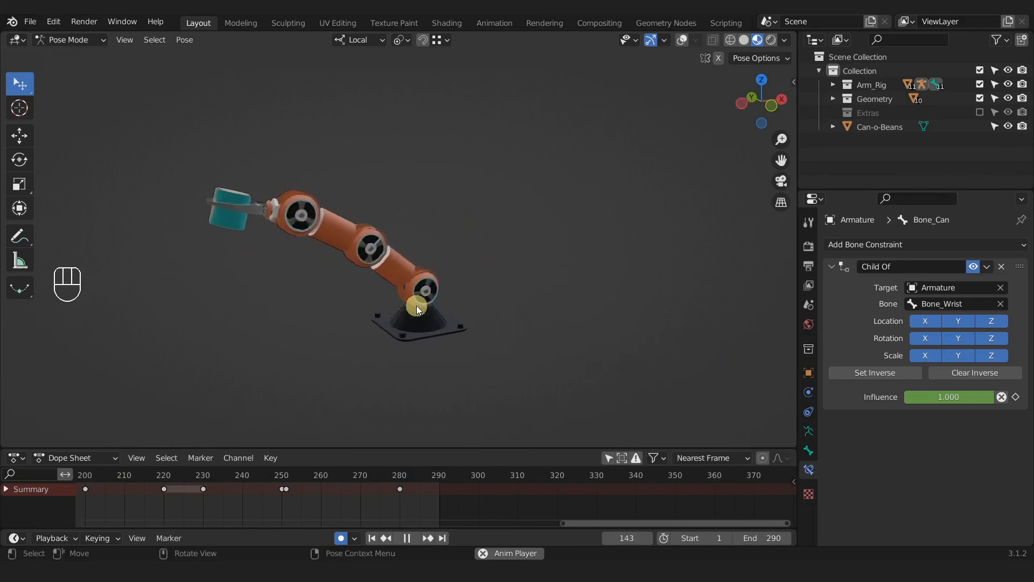
middle_click_drag(408, 321, 383, 316)
scroll(384, 315, "up", 1)
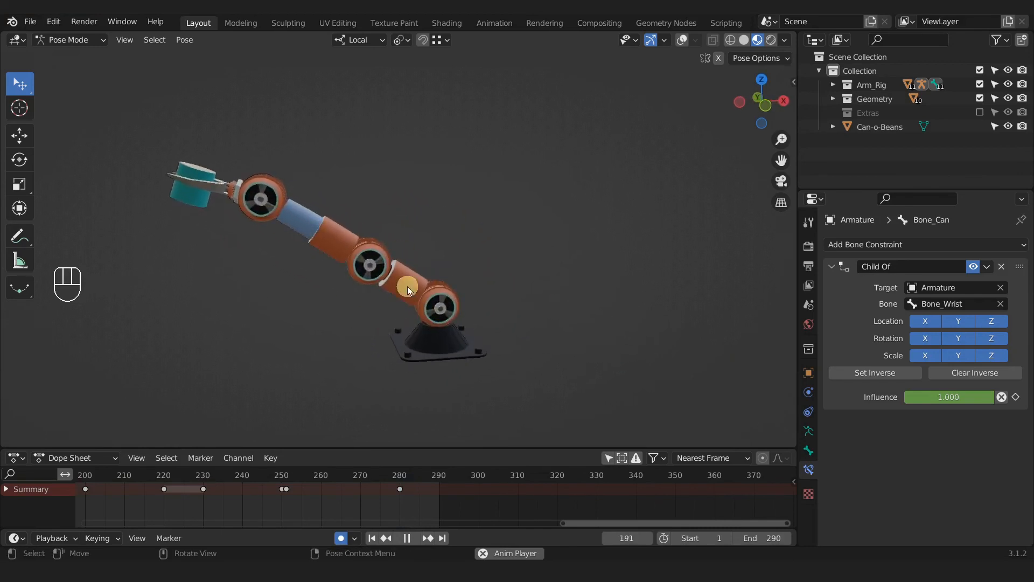
key("space")
- Fit the full keyframe range in the Dope Sheet and replay the animation to review the arm's motion
scroll(341, 489, "down", 4)
left_click(410, 500)
scroll(410, 502, "down", 5)
middle_click_drag(416, 502, 482, 506)
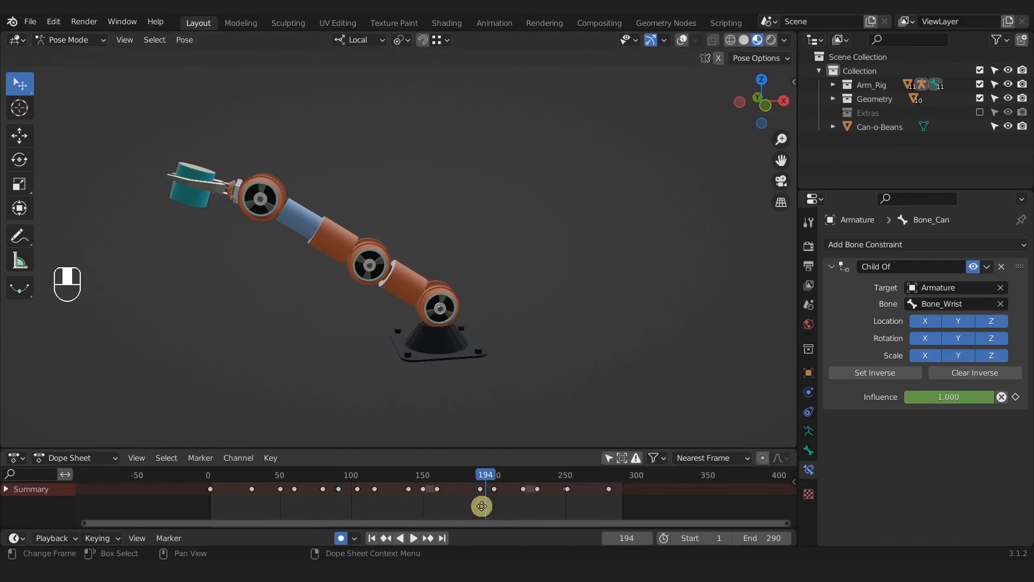
scroll(481, 507, "up", 1)
key("space")
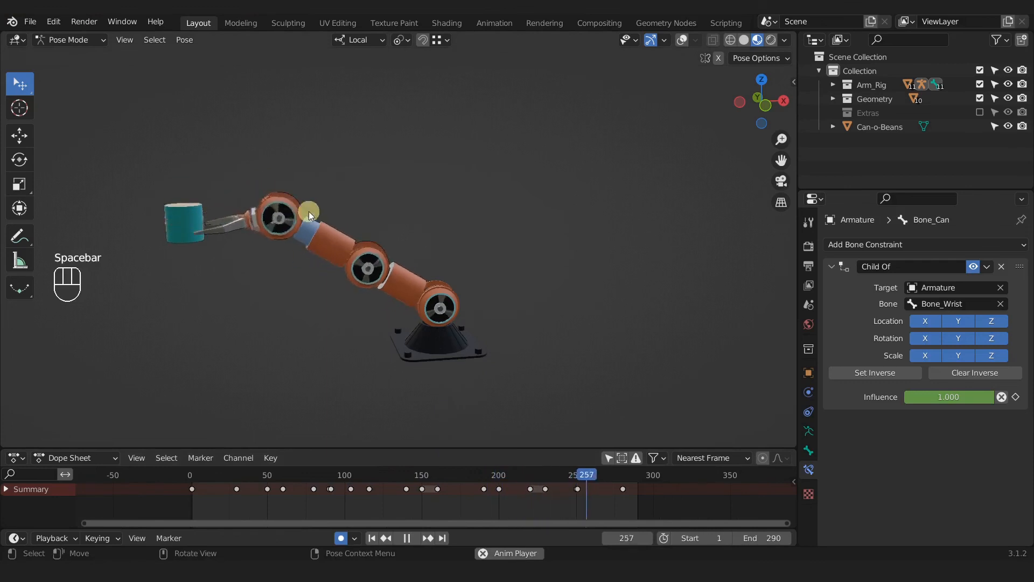
middle_click_drag(407, 315, 462, 342)
key("Tab")
key("Tab")
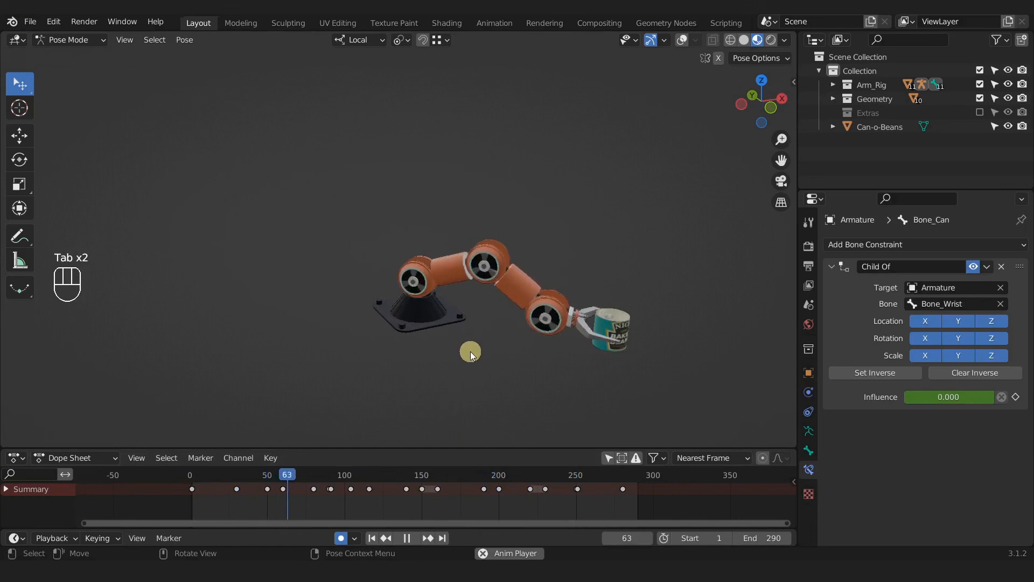
key("space")
key("space")
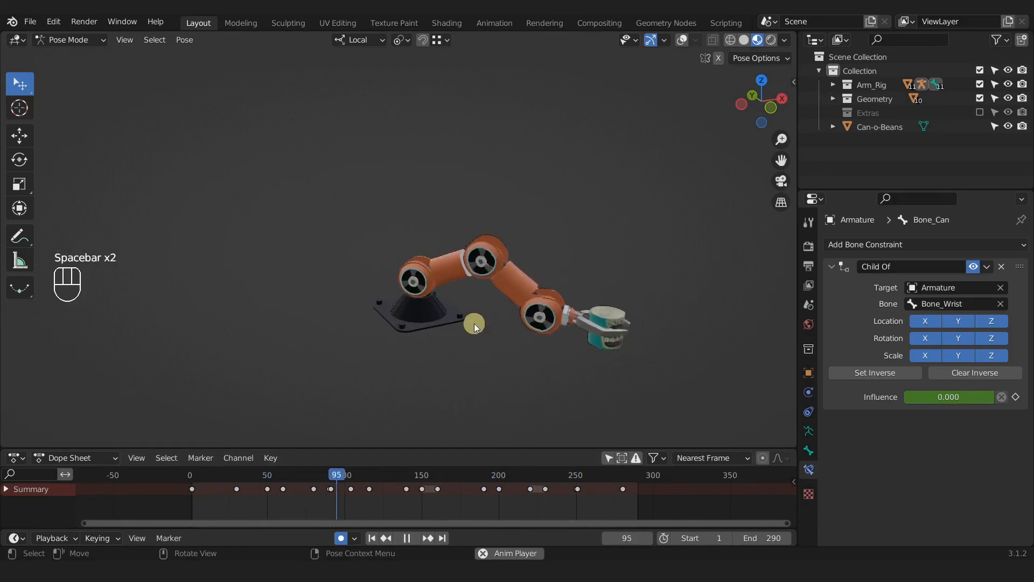
- Show the viewport overlays again and replay the animation, pausing near frame 54 to examine the gripper at the can
left_click(681, 40)
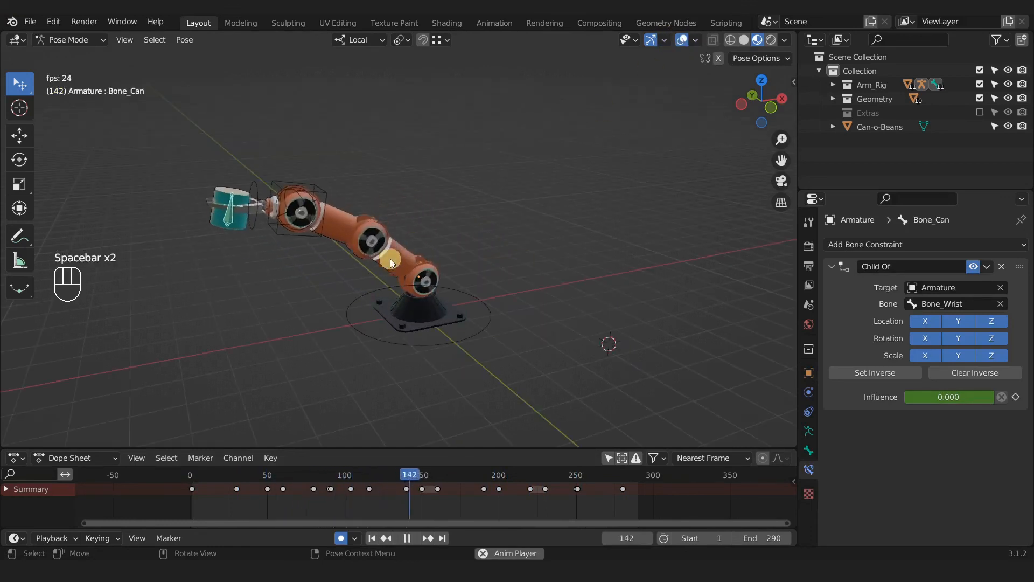
middle_click_drag(341, 268, 341, 269)
middle_click_drag(325, 292, 321, 295)
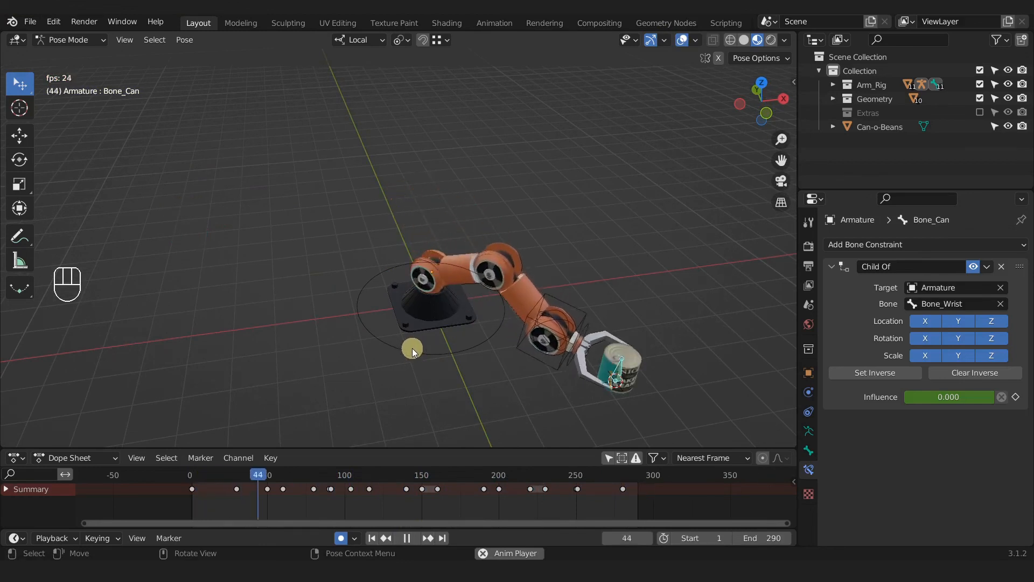
key("space")
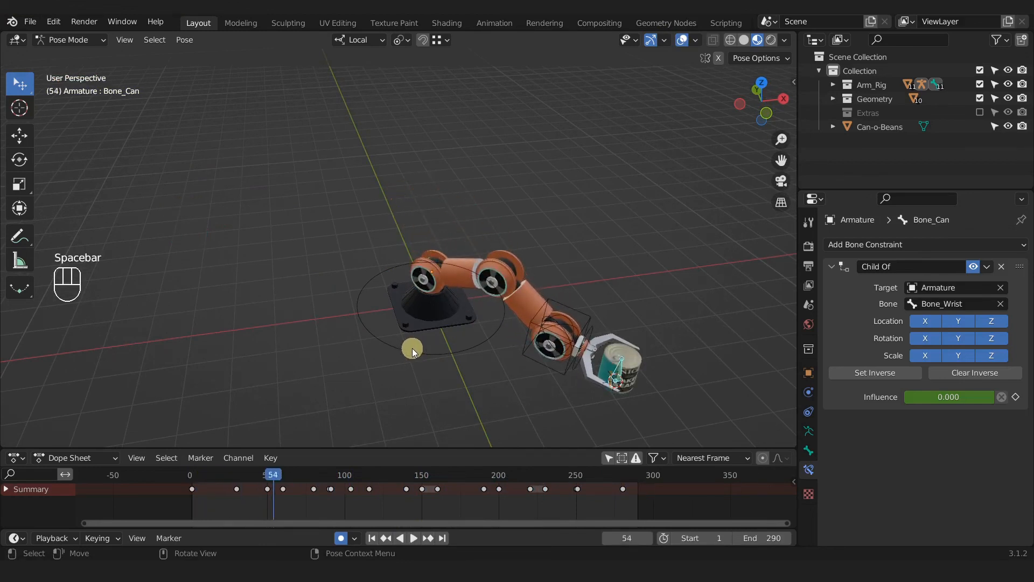
middle_click_drag(543, 356, 519, 321)
key("space")
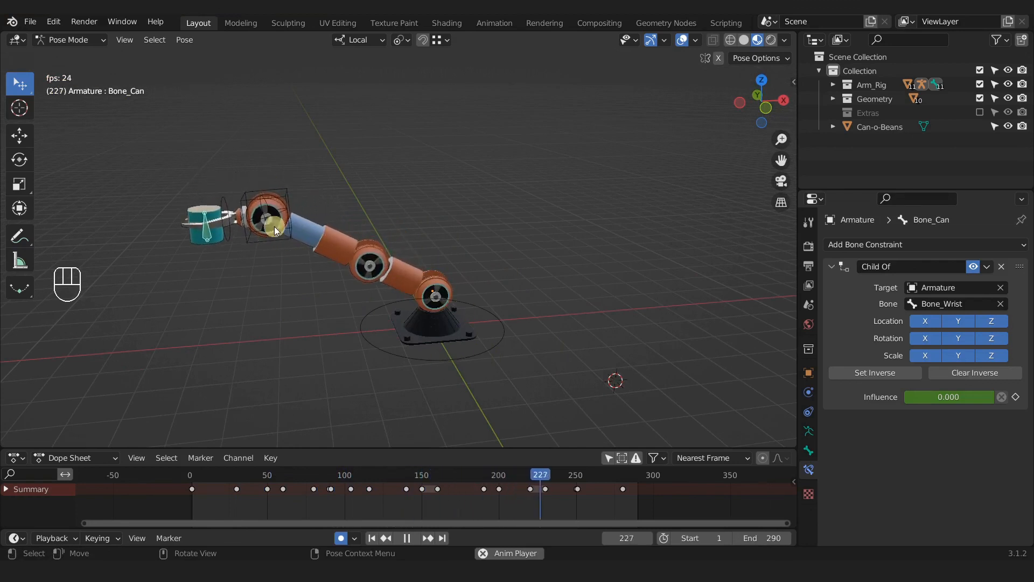
- Go to frame 281, where the can is released, and switch the armature to Object Mode
middle_click_drag(323, 237, 393, 286)
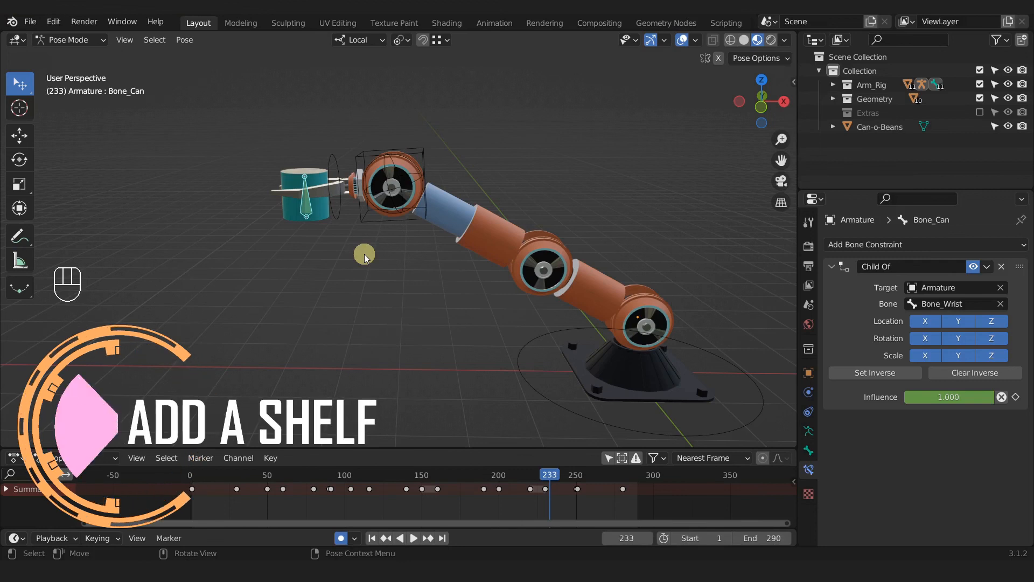
left_click_drag(555, 477, 624, 476)
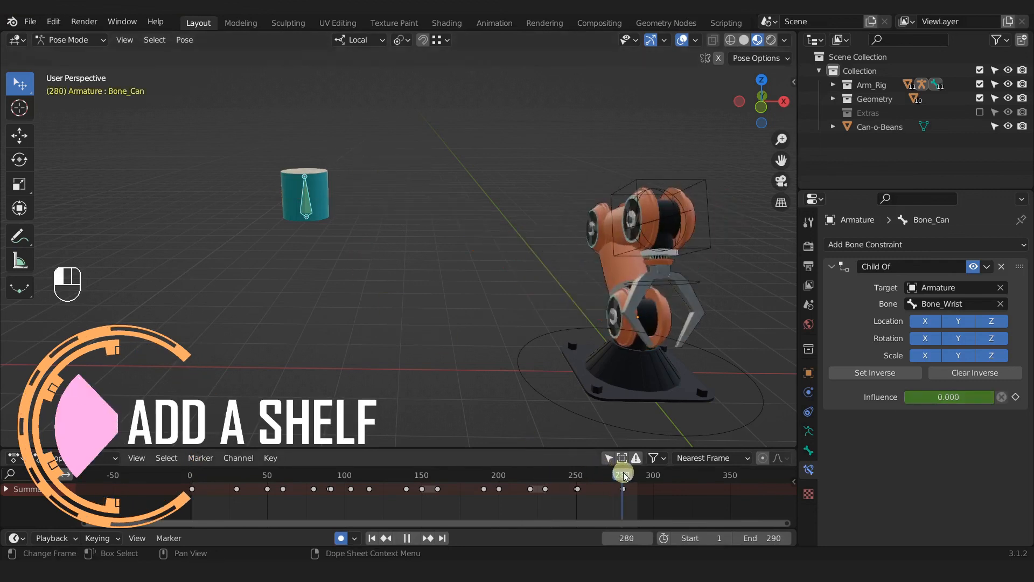
key("ctrl+Tab")
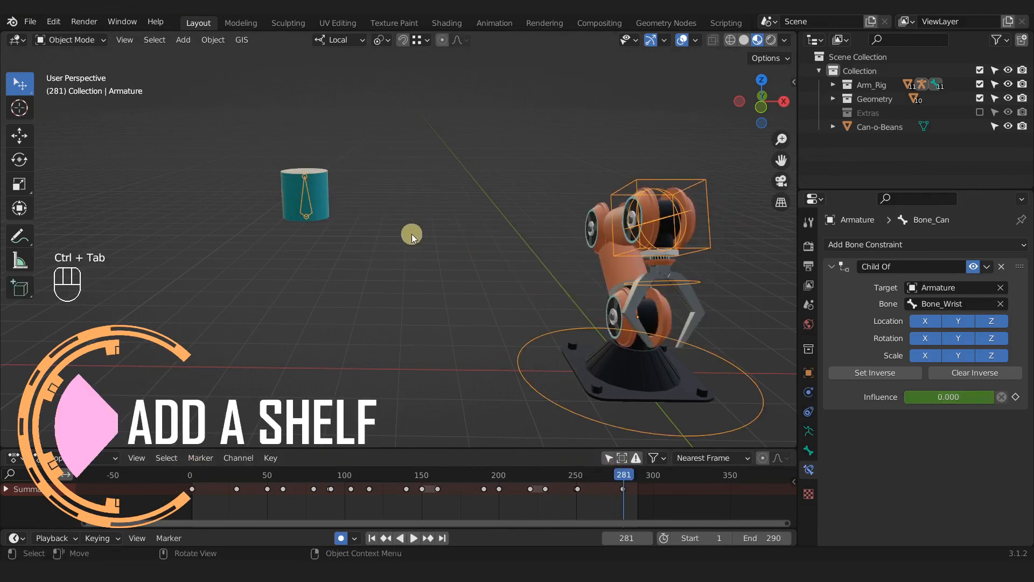
- Snap the 3D cursor to the bean can and add a mesh plane at that point
left_click(315, 200)
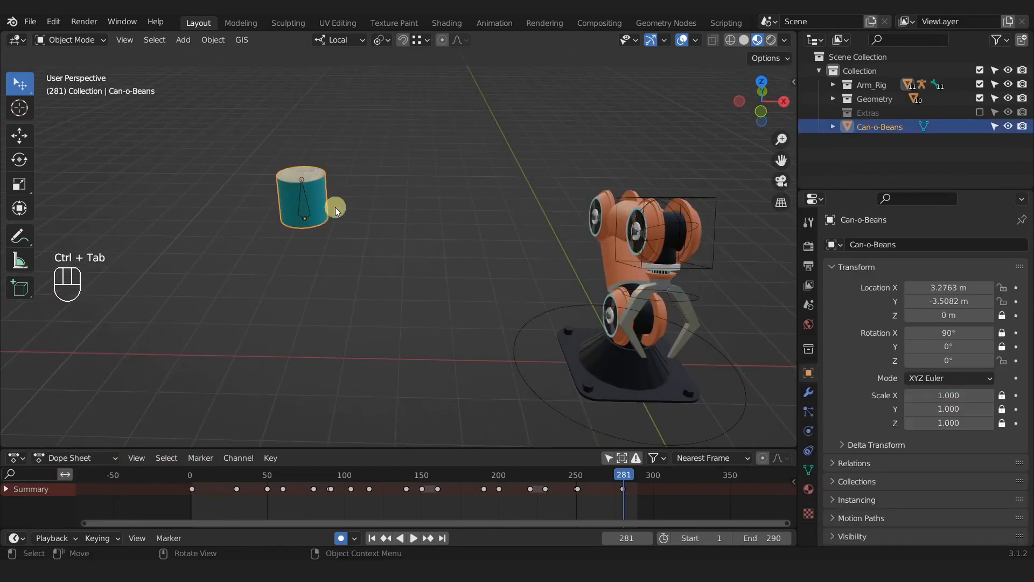
key("shift+s")
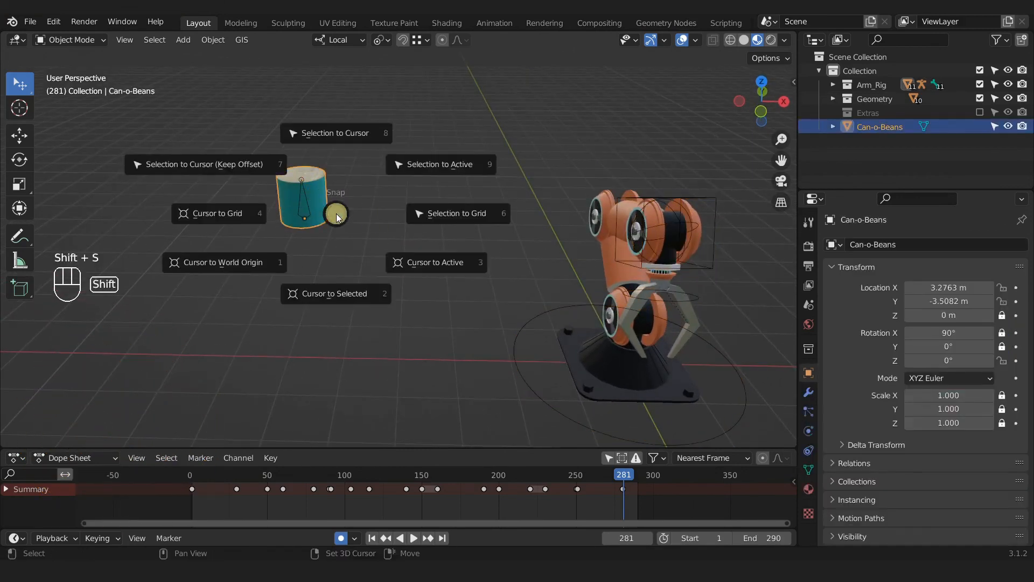
left_click(339, 290)
middle_click_drag(344, 277, 323, 224)
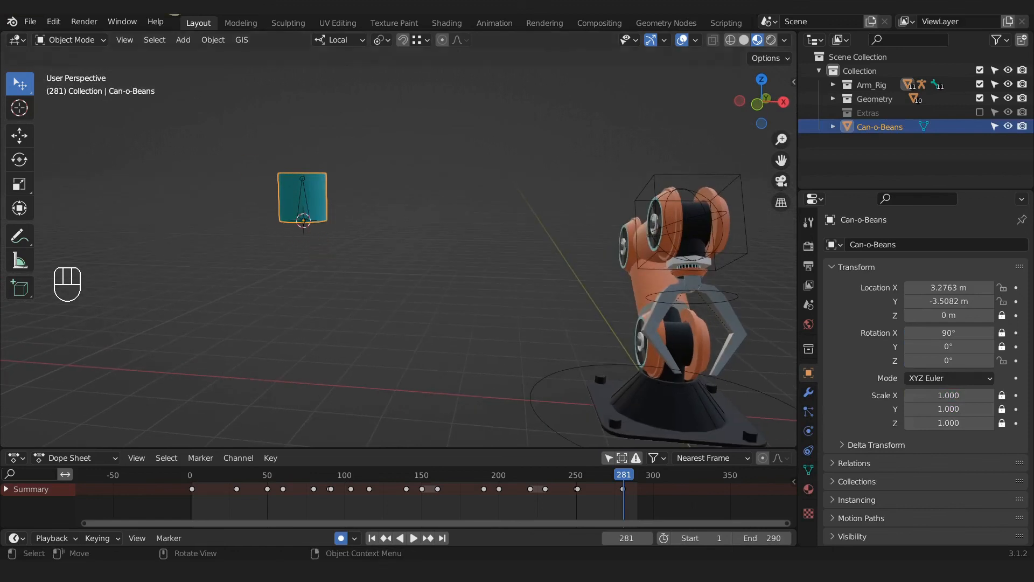
left_click(186, 39)
mouse_move(196, 58)
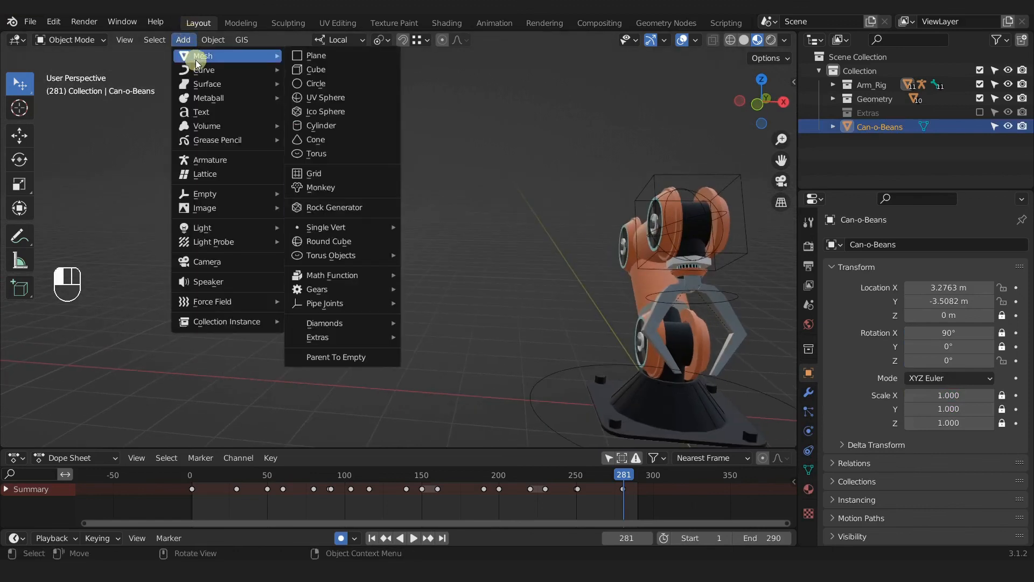
left_click(321, 59)
- Scale the plane along its local Y axis by about 3.15 to form a long shelf
middle_click_drag(335, 173, 303, 293)
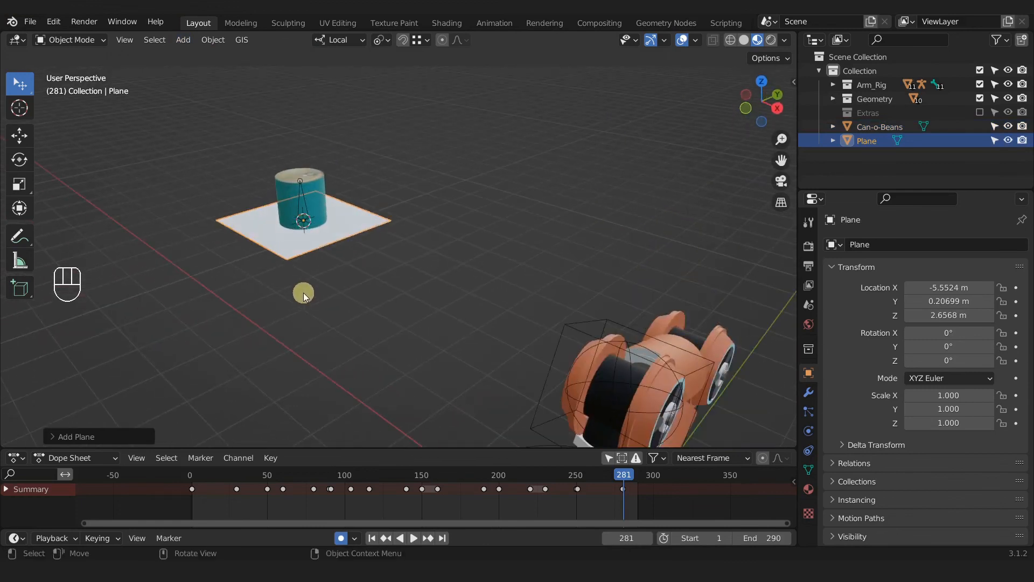
key("s")
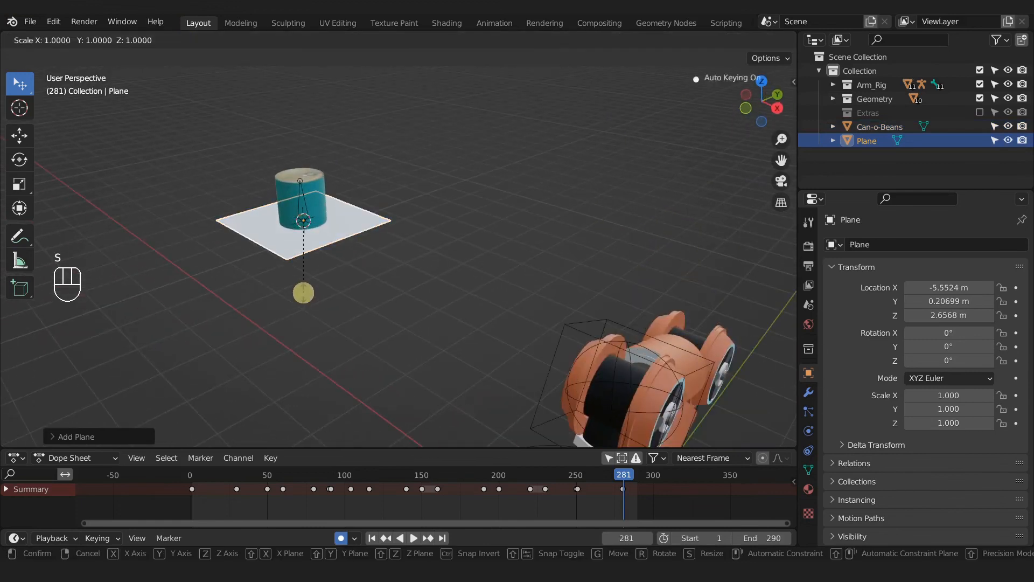
key("y")
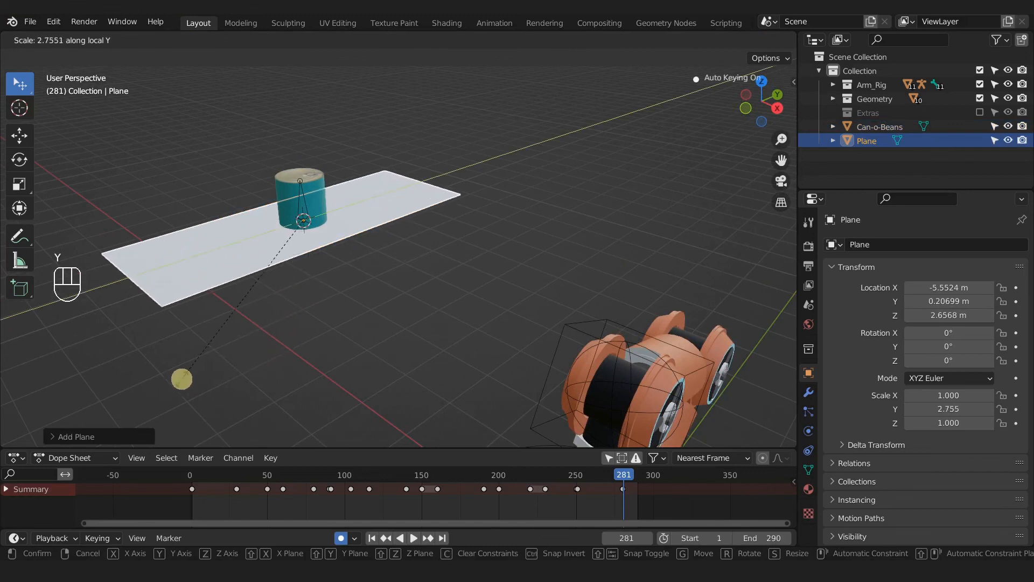
left_click(137, 364)
- In front view, shift the plane along its local X axis to about -6.11 m, keeping the can near its edge
middle_click_drag(139, 363, 285, 299)
middle_click_drag(326, 252, 464, 250)
key("KP_1")
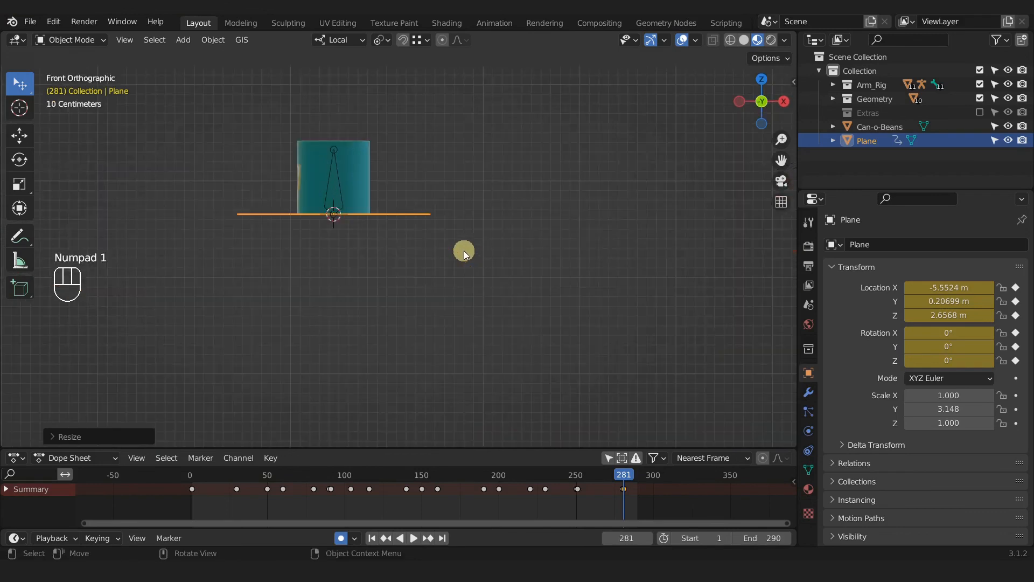
scroll(464, 250, "up", 2)
middle_click_drag(424, 220, 488, 257, "shift")
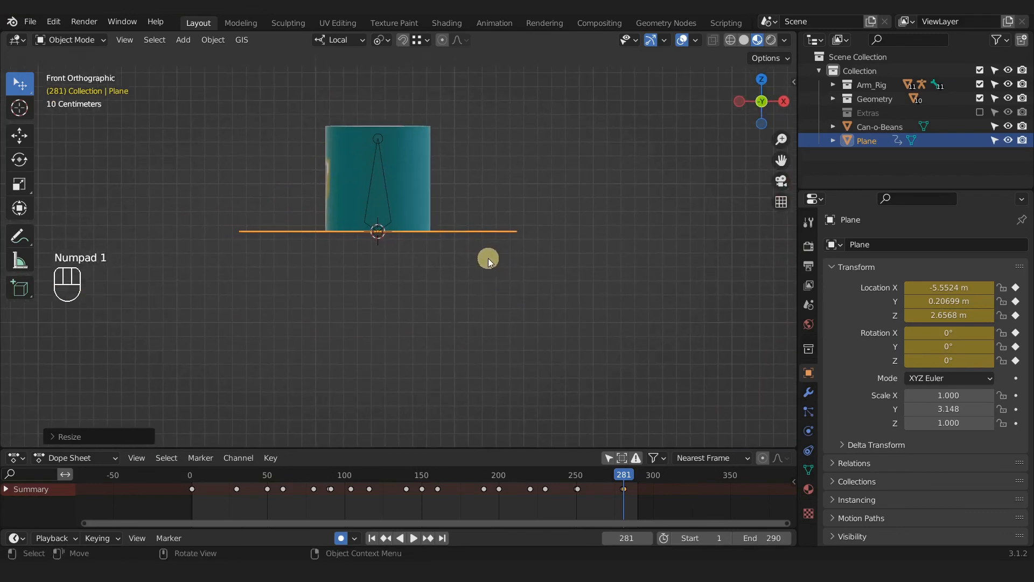
key("g")
key("x")
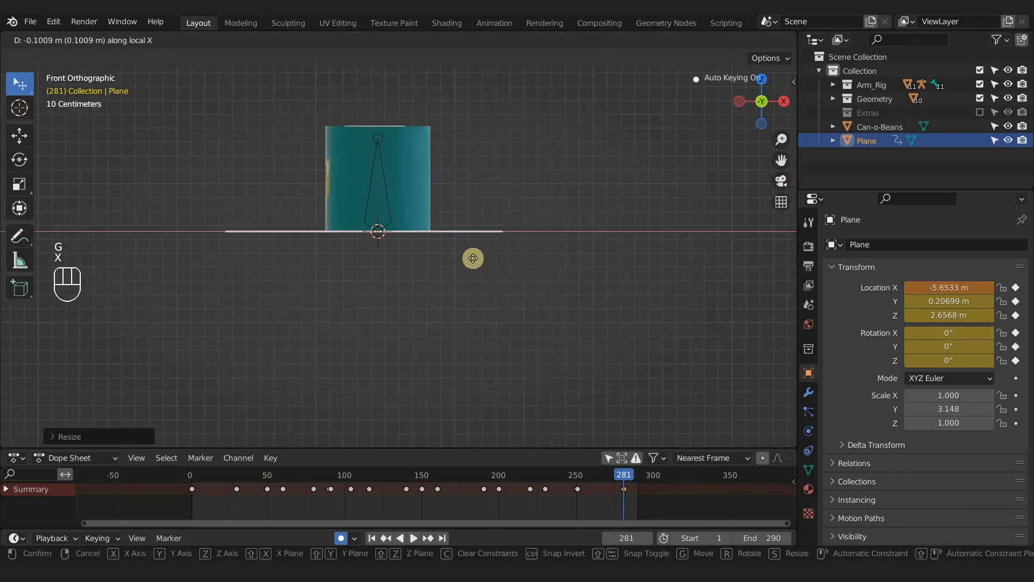
left_click(413, 257)
- In Edit Mode with face selection, extrude the plane downward about 0.05 m to give the shelf thickness
middle_click_drag(411, 257, 509, 276)
key("Tab")
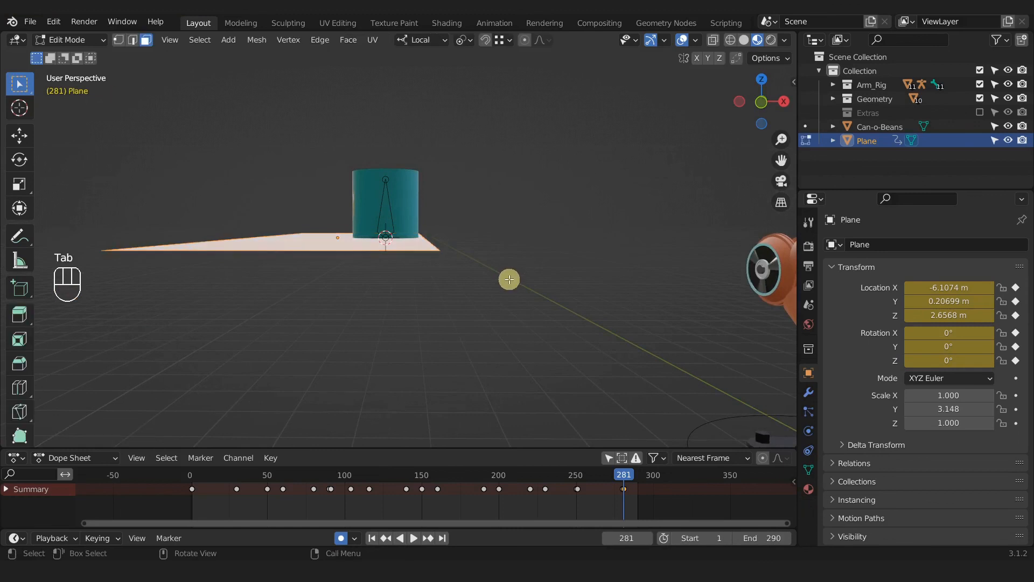
left_click(146, 41)
middle_click_drag(350, 260, 338, 222)
key("e")
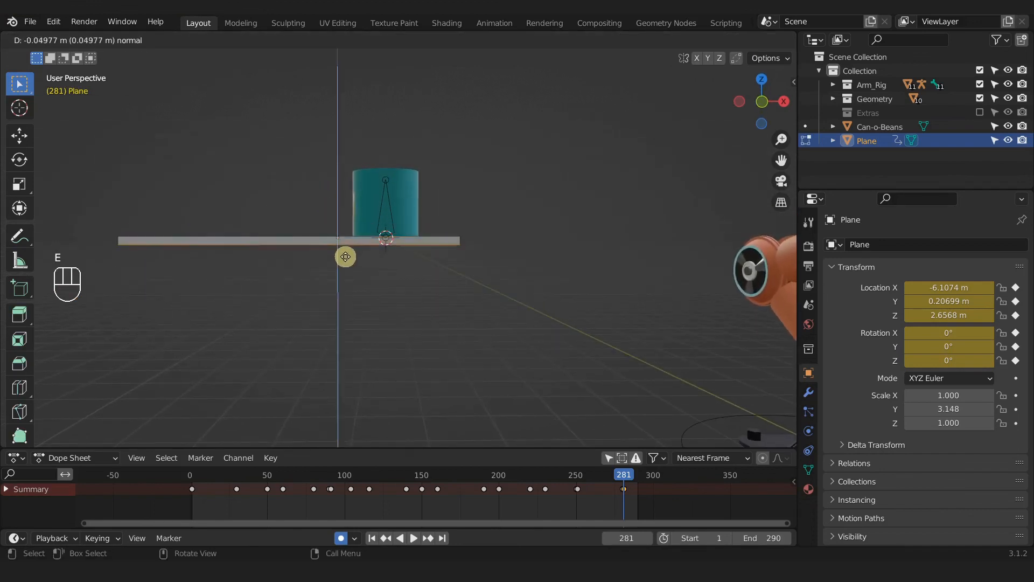
left_click(345, 257)
- Play the animation with the viewport overlays hidden, examining how the arm carries the can to the shelf
mouse_move(413, 281)
middle_mouse_down()
mouse_move(349, 291)
mouse_move(371, 293)
mouse_move(453, 233)
mouse_move(445, 266)
mouse_move(386, 261)
mouse_move(420, 272)
middle_mouse_up()
scroll(434, 275, "down", 3)
scroll(444, 276, "up", 2)
scroll(443, 277, "down", 3)
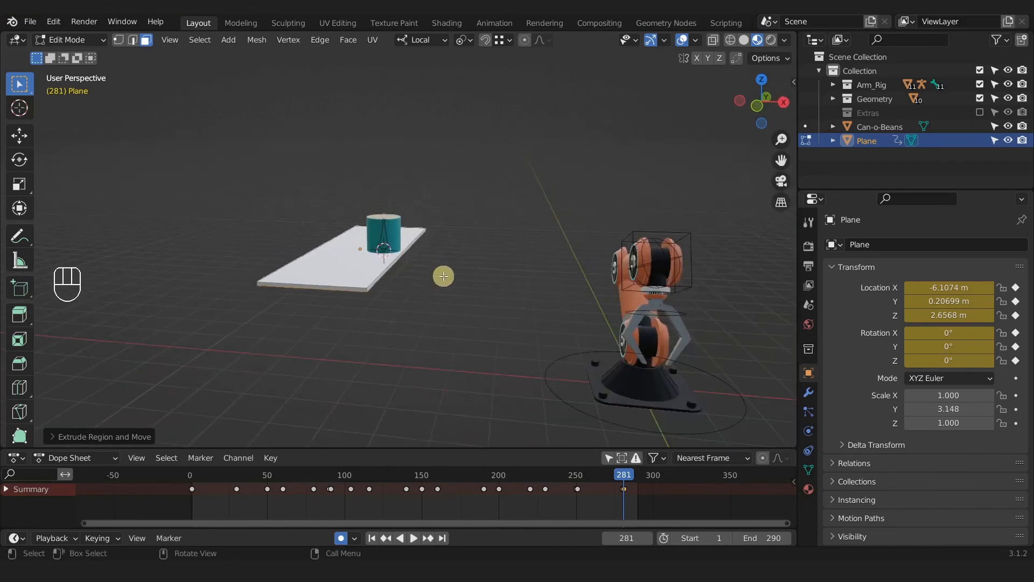
key("space")
left_click(682, 40)
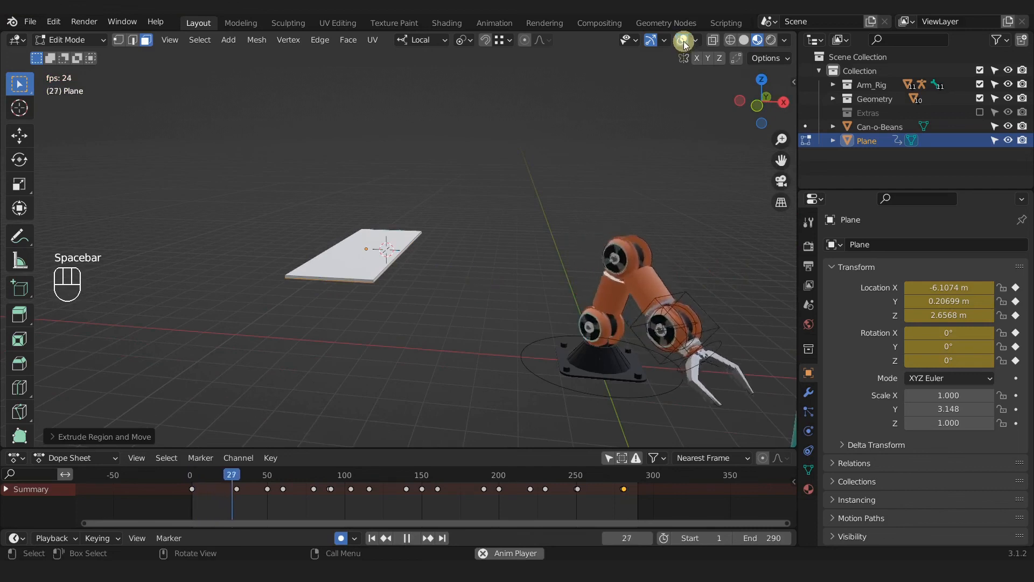
middle_click_drag(506, 236, 447, 218, "shift")
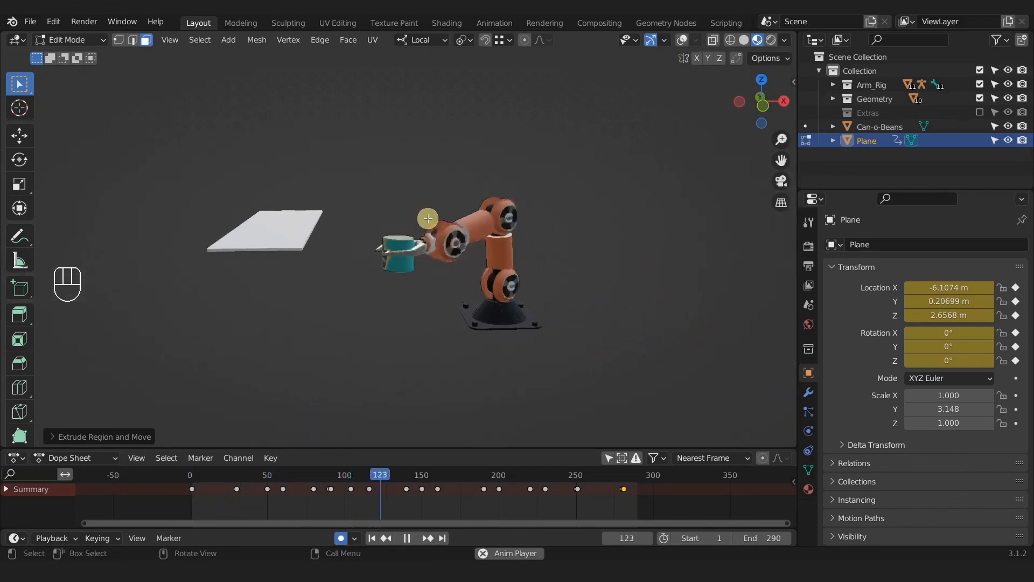
scroll(407, 221, "up", 2)
mouse_move(399, 220)
middle_mouse_down("shift")
mouse_move(436, 226)
mouse_move(396, 231)
middle_mouse_up("shift")
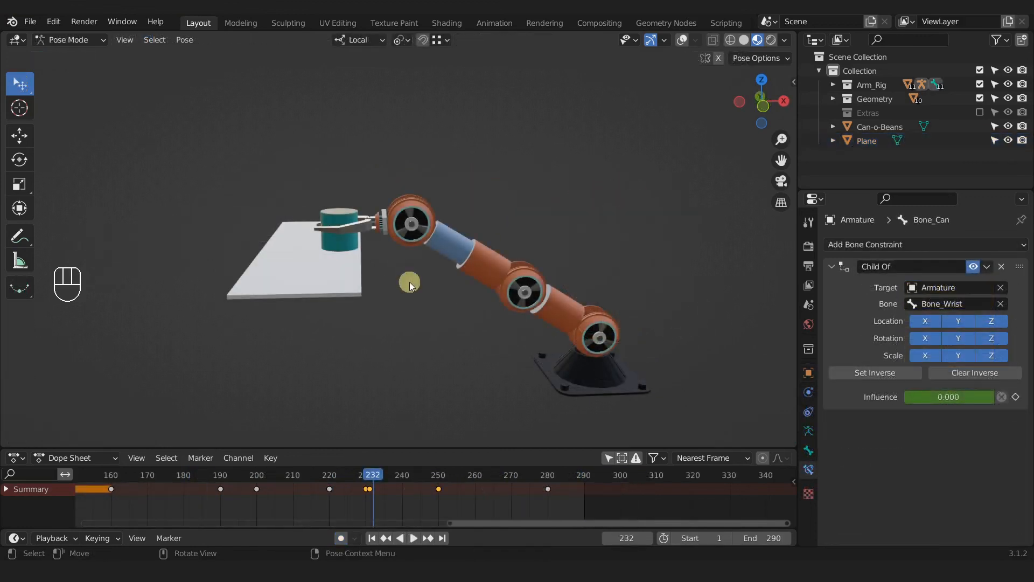
- Replay the animation from the first frame, checking the arm's and can's motion against the shelf and the Dope Sheet keyframes
middle_click_drag(418, 307, 420, 321, "shift")
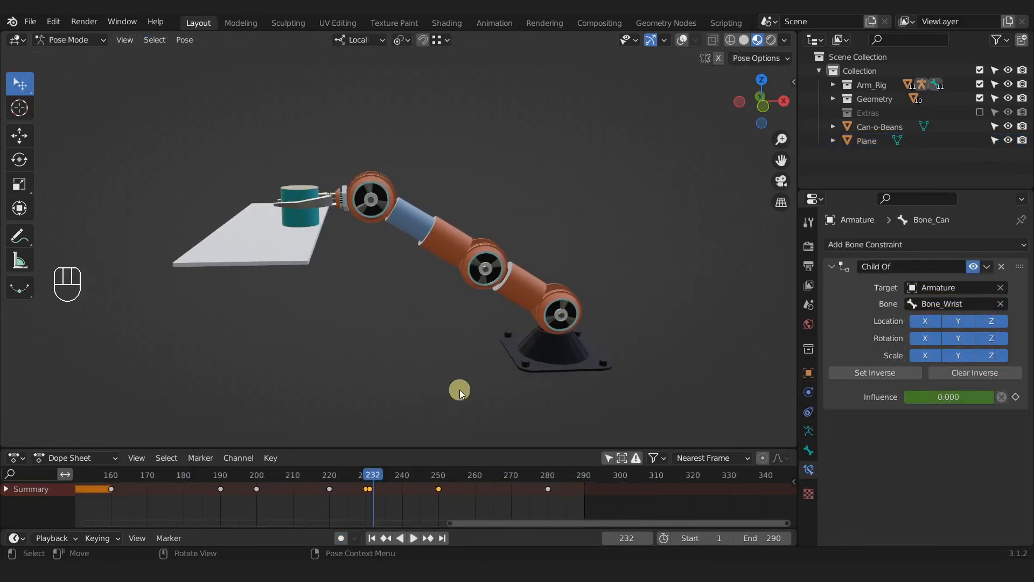
left_click(375, 536)
key("space")
scroll(454, 360, "down", 3)
scroll(449, 366, "up", 2)
mouse_move(454, 360)
middle_mouse_down("shift")
mouse_move(449, 367)
mouse_move(459, 343)
middle_mouse_up("shift")
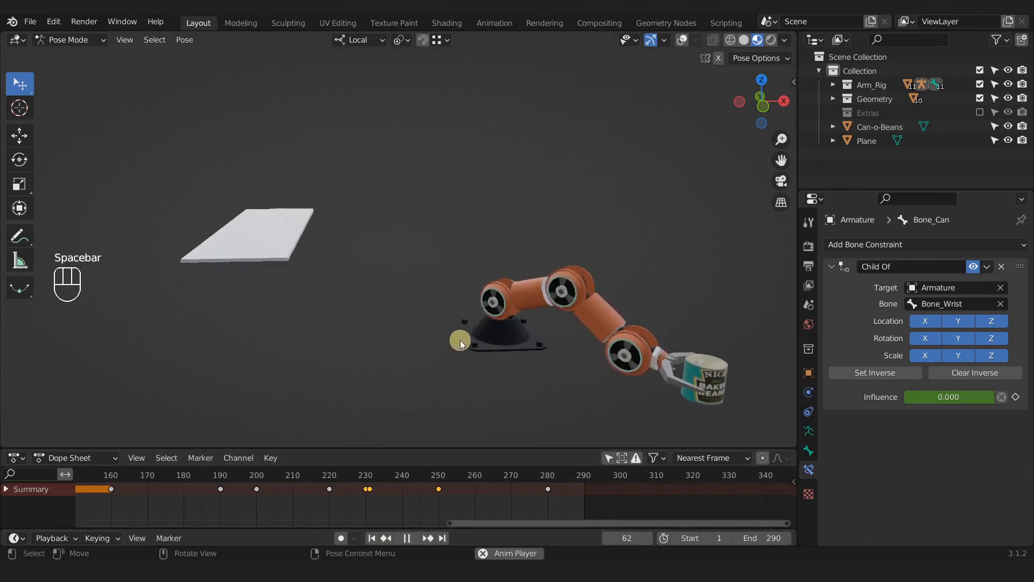
scroll(289, 494, "down", 7)
middle_click_drag(277, 494, 433, 504)
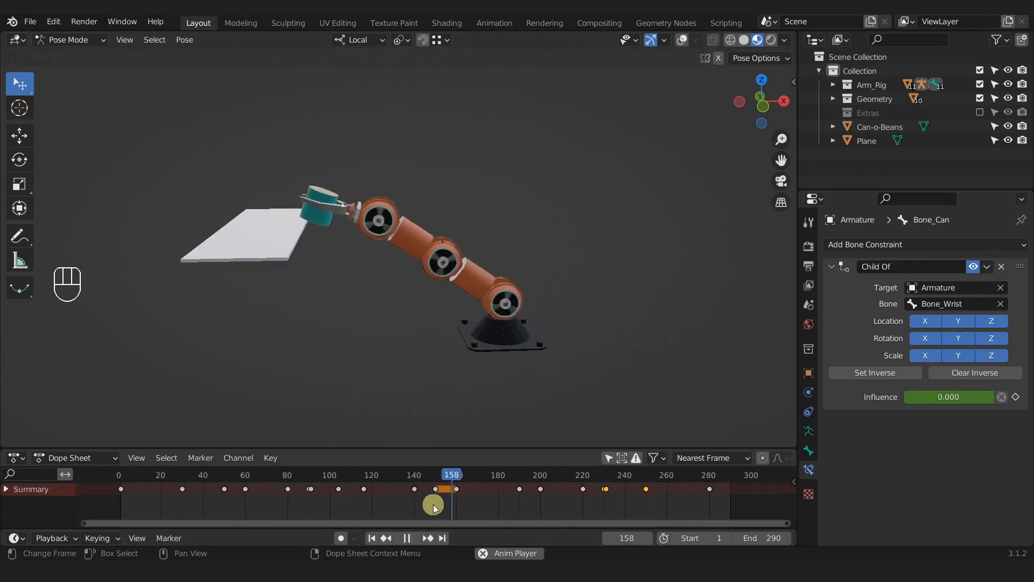